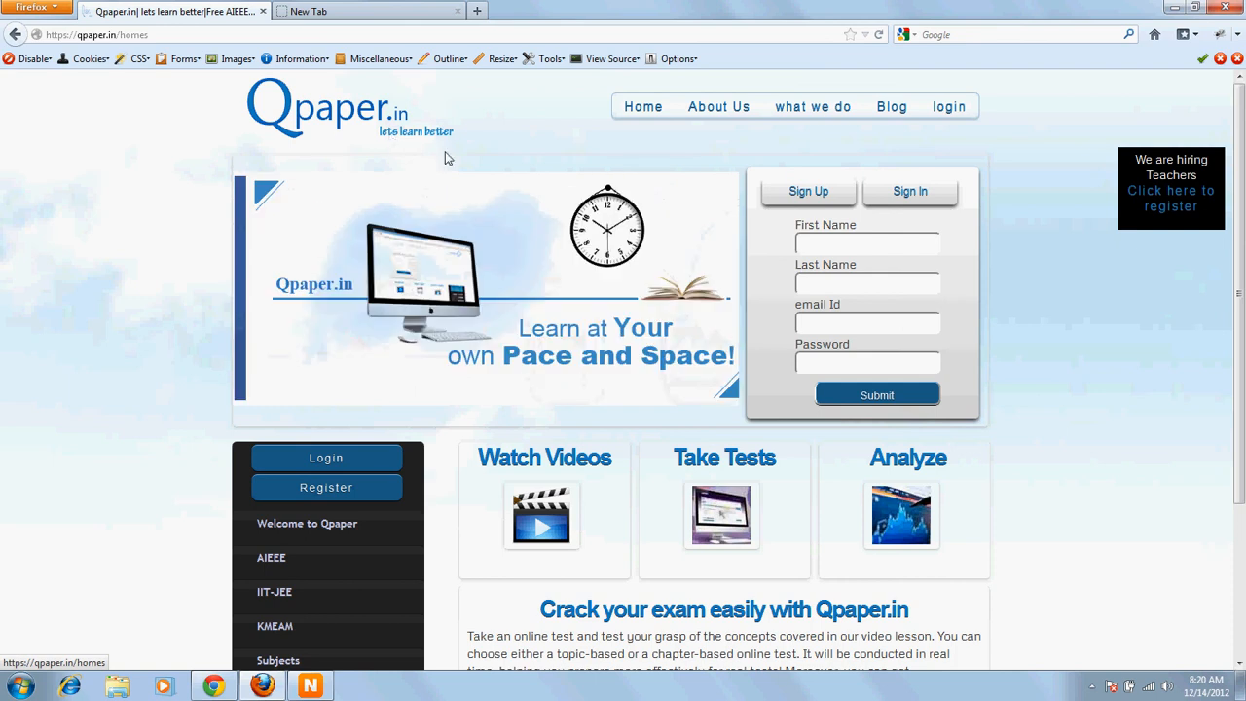
# Step: Log in to Qpaper.in with the teacher account's e-mail address and password
pyautogui.click(348, 465)
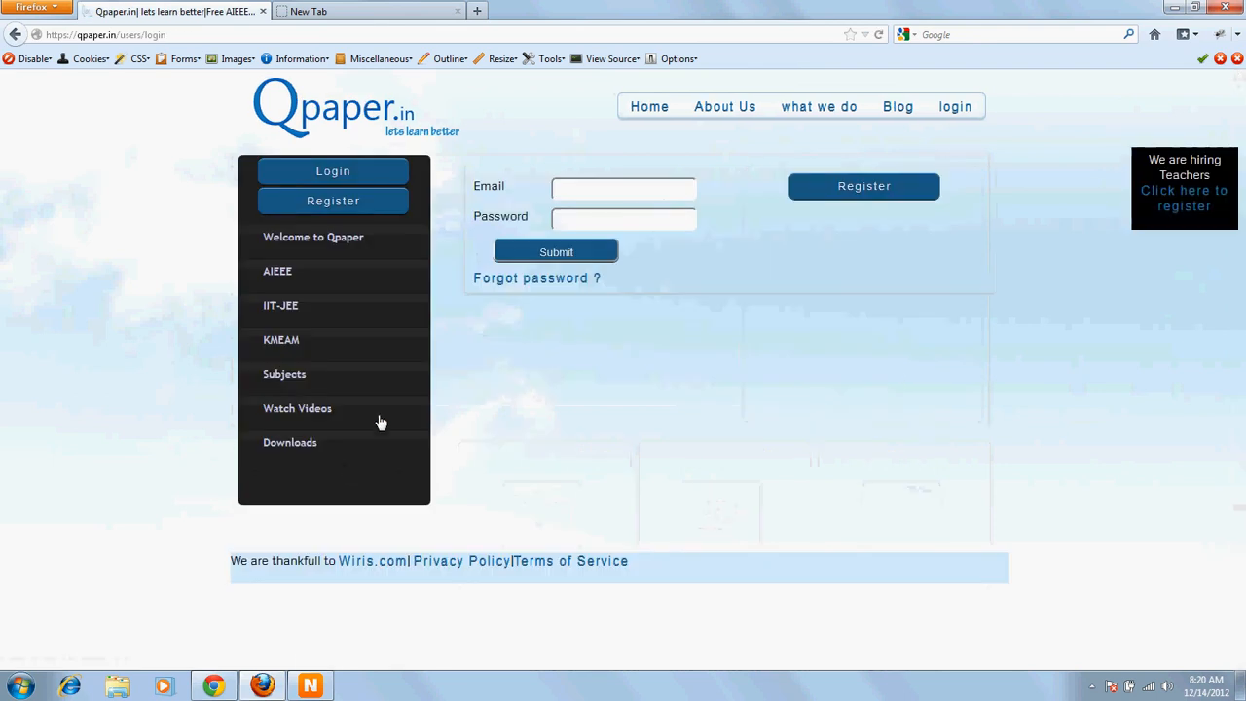
pyautogui.click(572, 187)
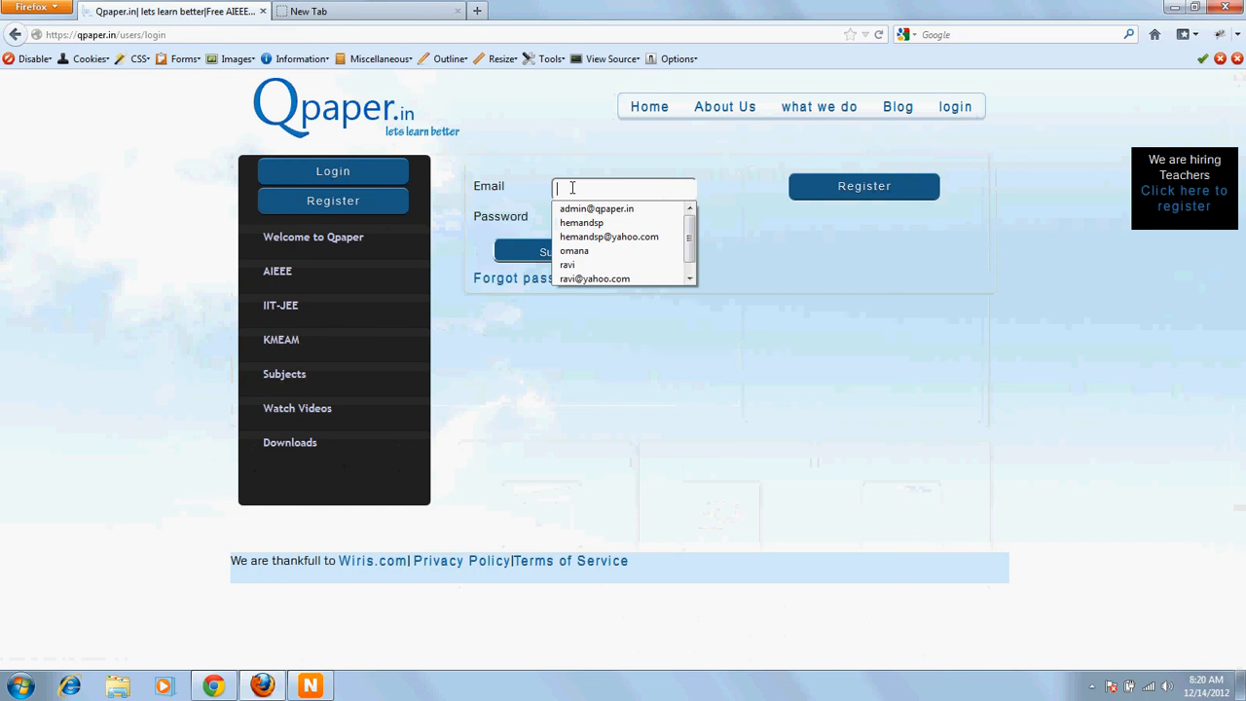
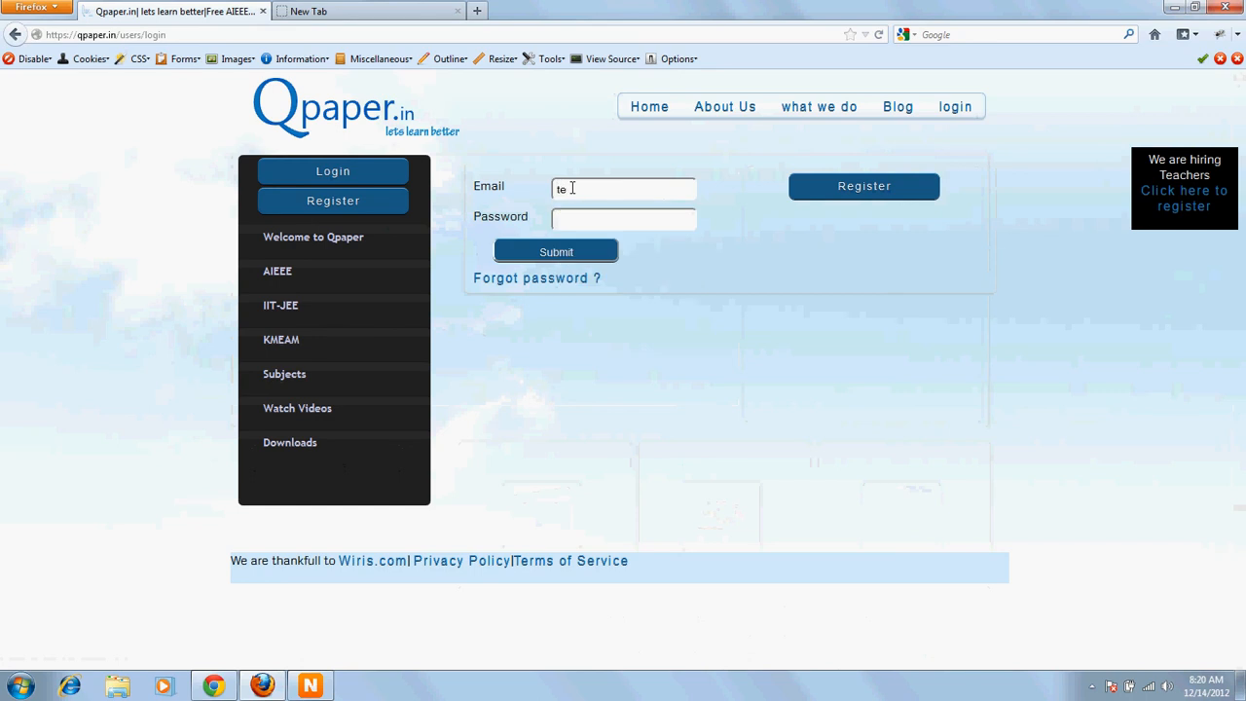
pyautogui.press('Tab')
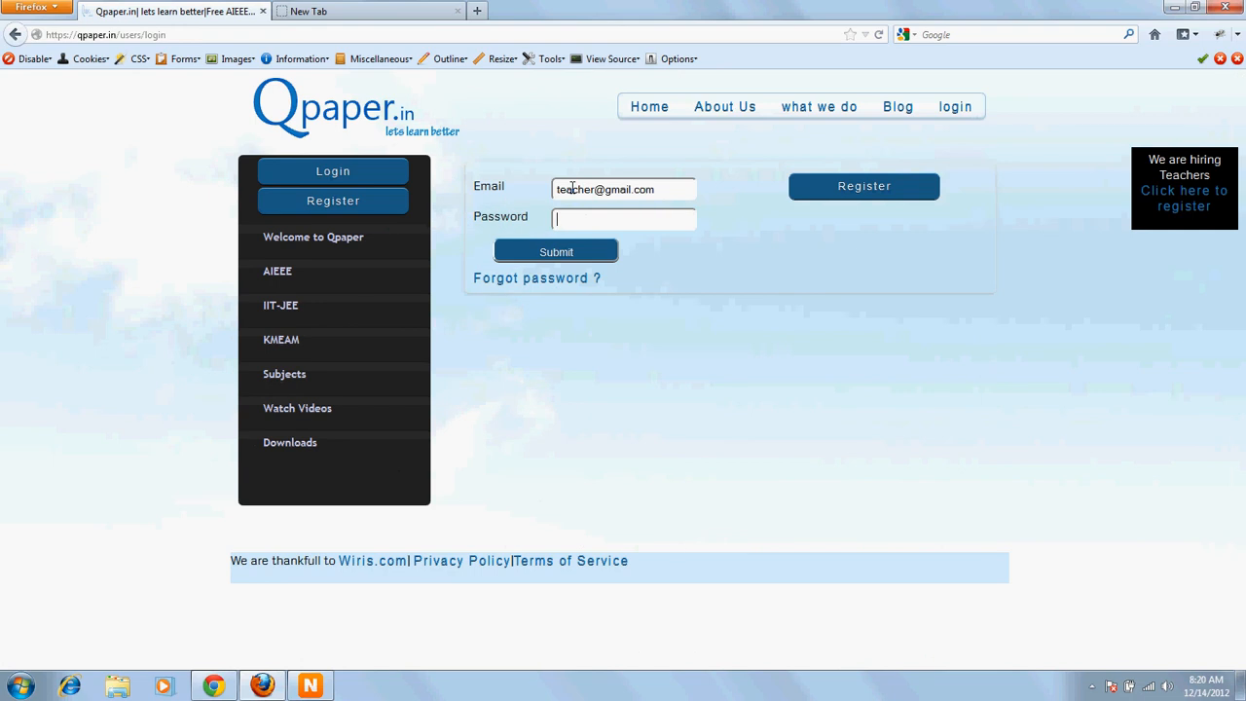
pyautogui.write('******')
pyautogui.press('Return')
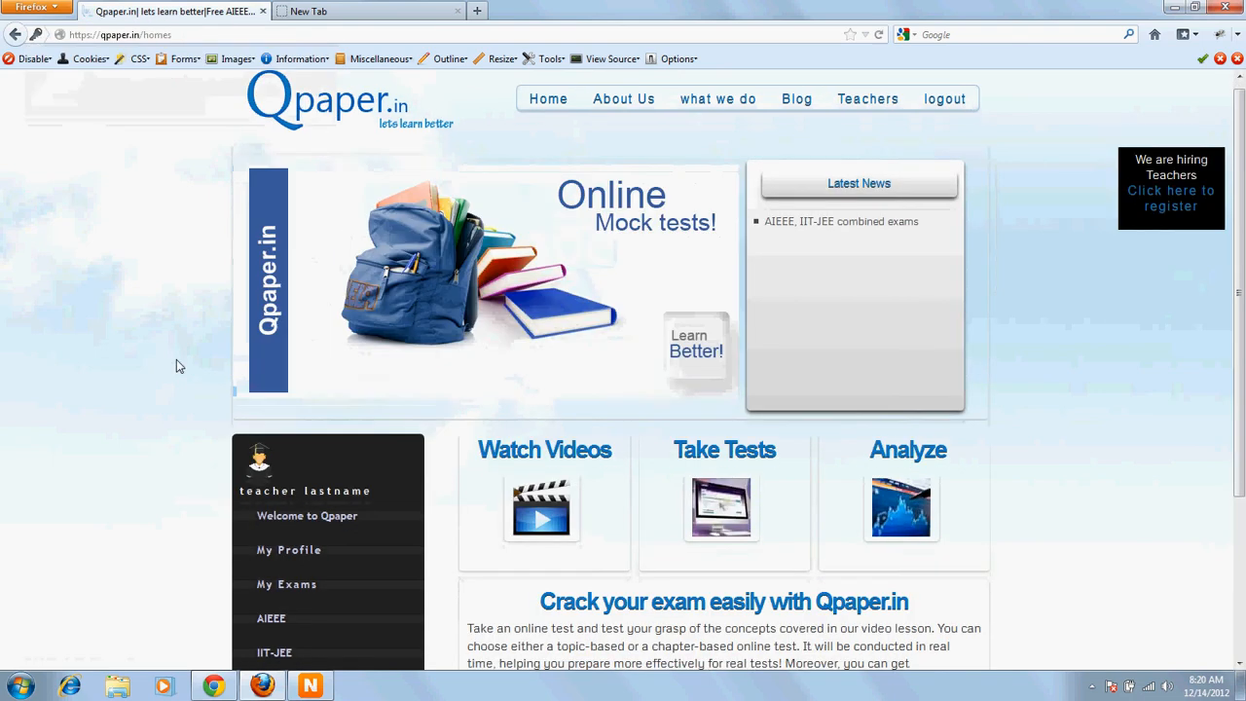
# Step: Open the Teachers admin area
pyautogui.scroll(-3, 176, 359)
pyautogui.scroll(3, 247, 365)
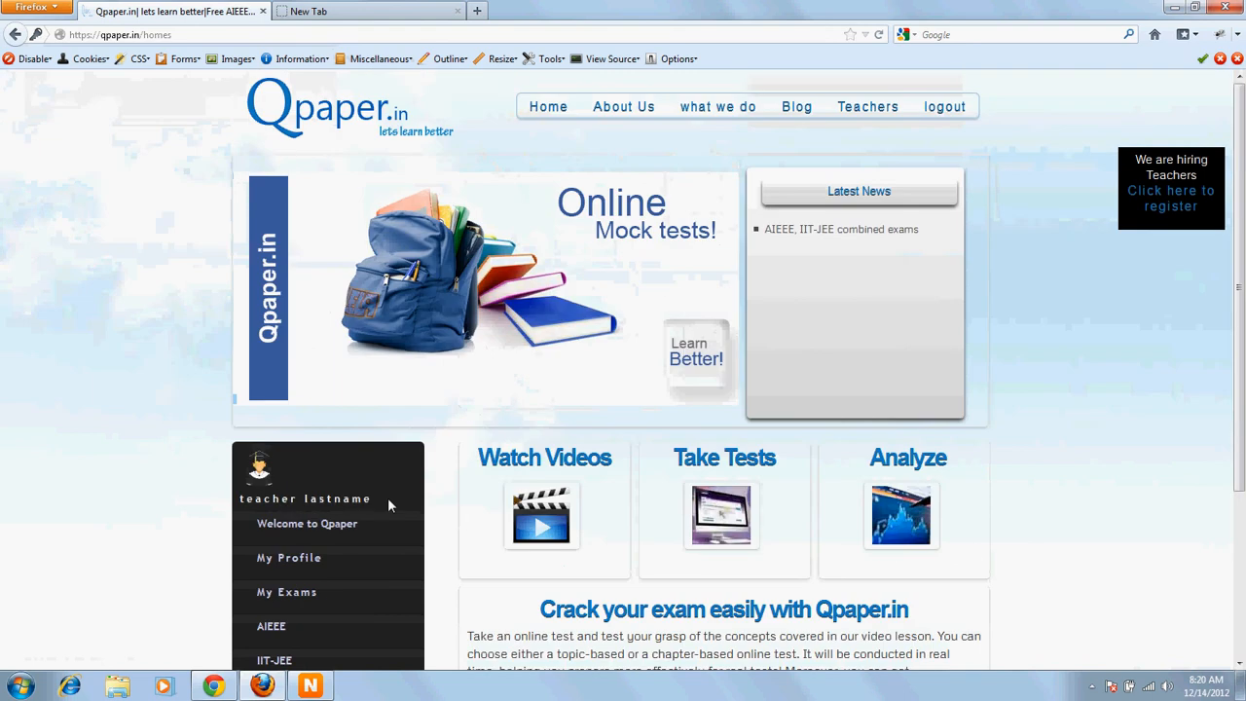
pyautogui.click(873, 109)
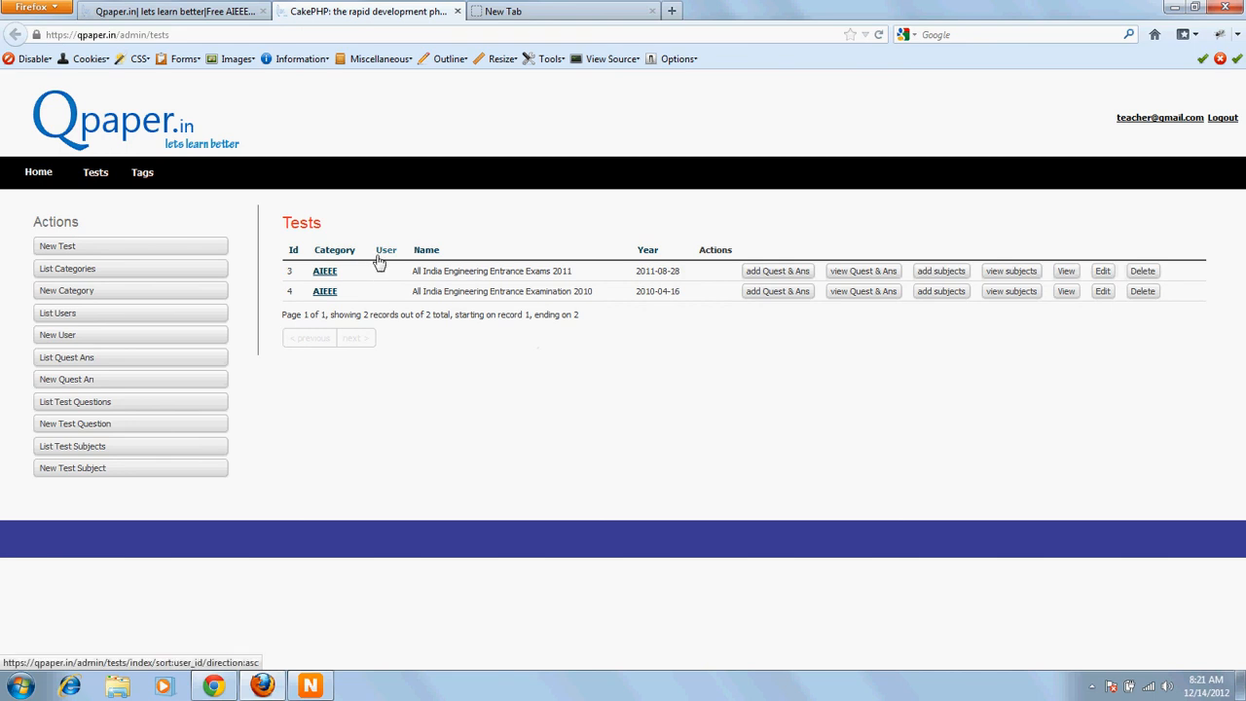
# Step: Examine the Tests list with its test names, years and available actions
pyautogui.moveTo(282, 224); pyautogui.dragTo(353, 232)
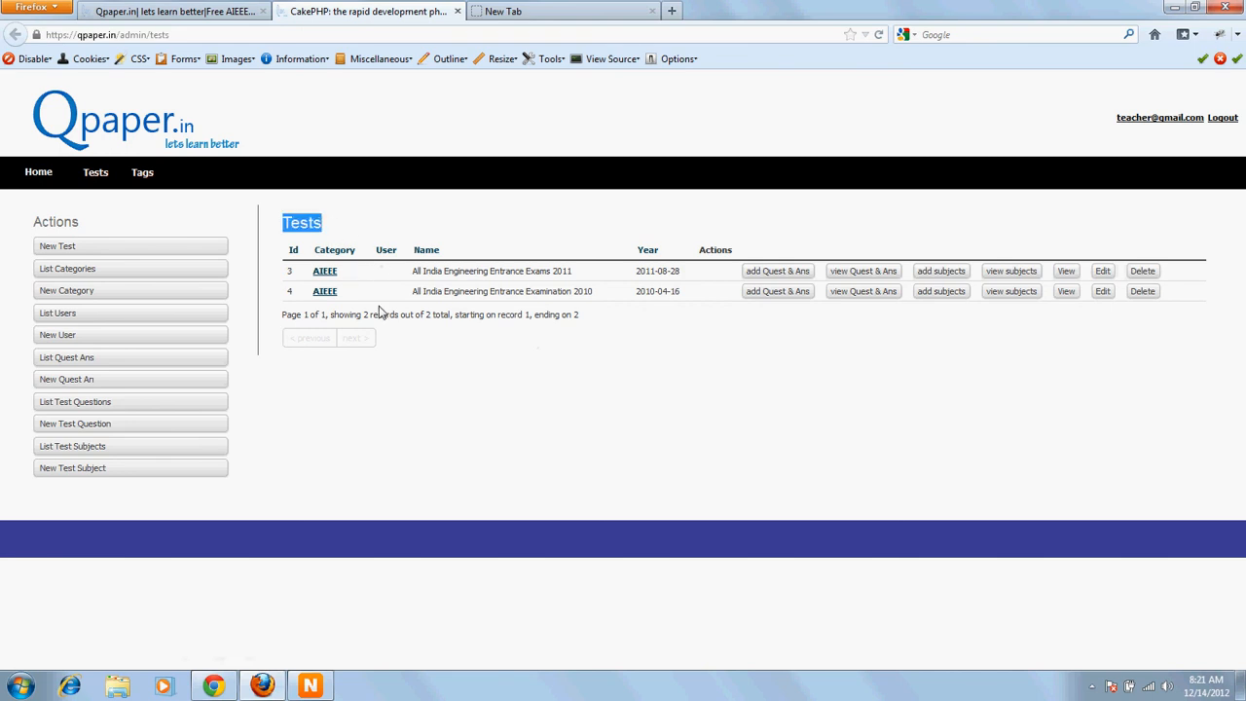
pyautogui.click(464, 289)
pyautogui.moveTo(464, 289); pyautogui.dragTo(590, 289)
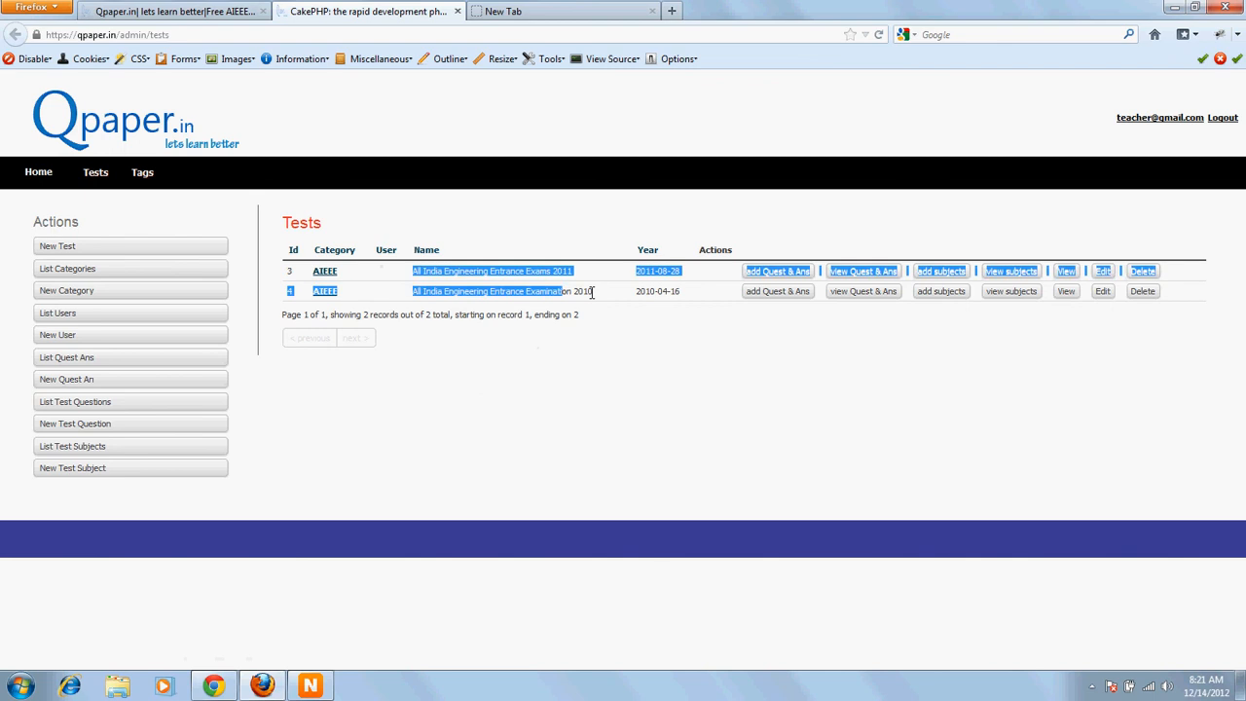
pyautogui.click(555, 289)
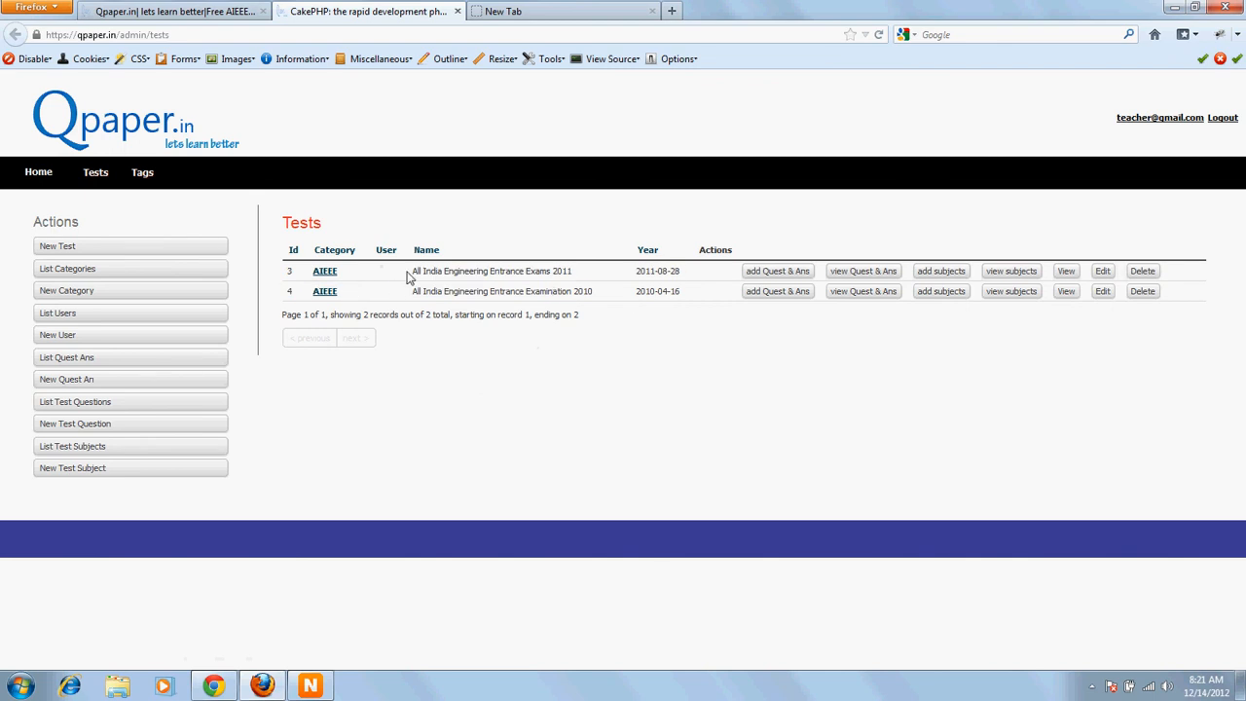
pyautogui.moveTo(411, 273); pyautogui.dragTo(590, 291)
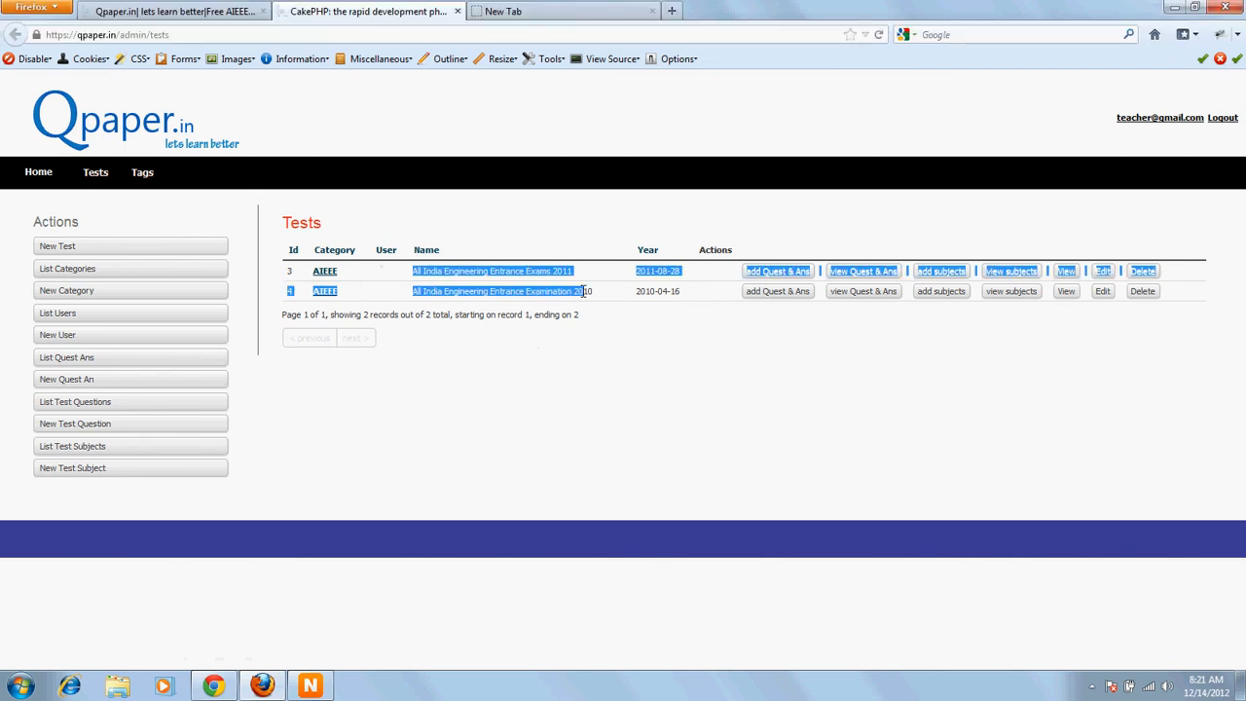
pyautogui.click(525, 354)
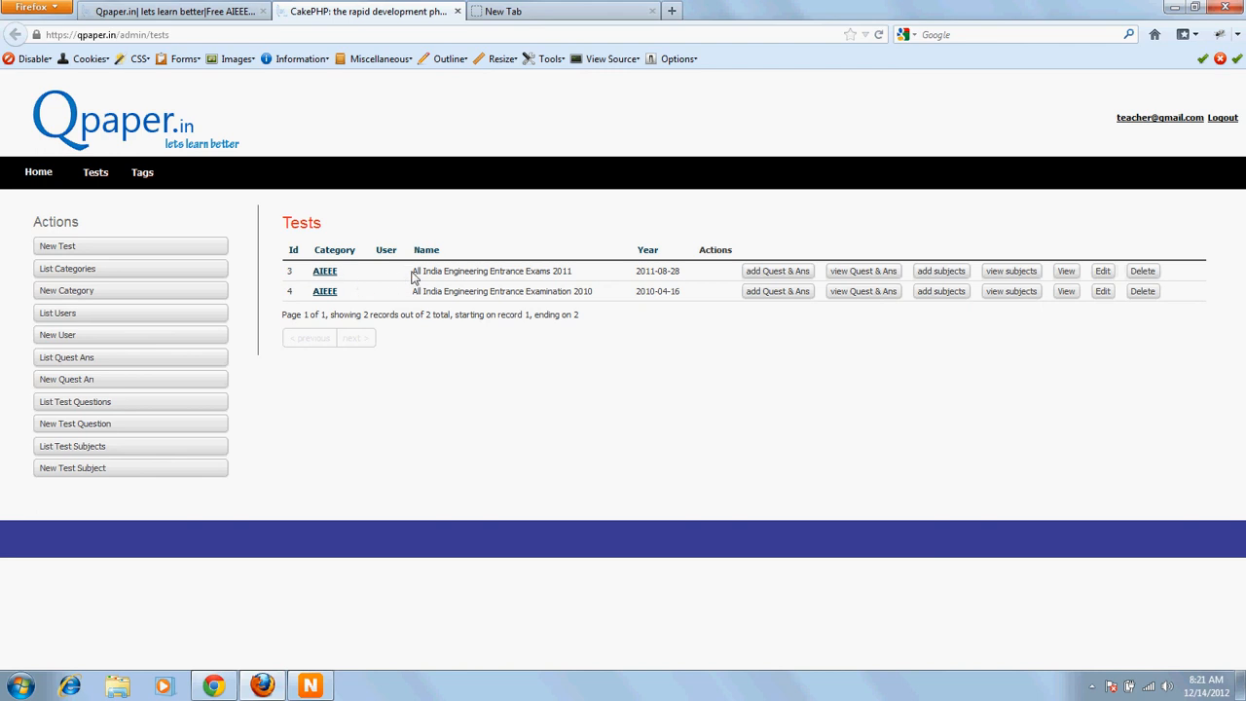
pyautogui.moveTo(413, 273); pyautogui.dragTo(576, 273)
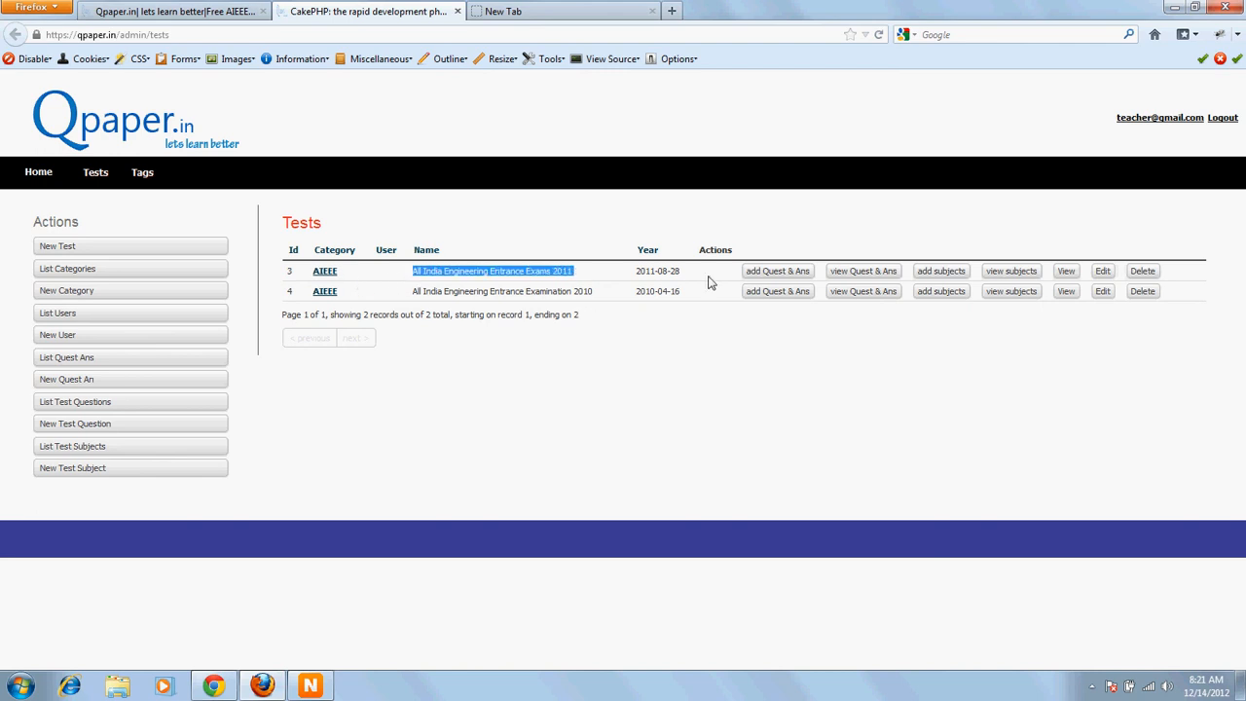
# Step: Open the add questions and answers form for All India Engineering Entrance Exams 2011, keeping that test selected
pyautogui.click(779, 277)
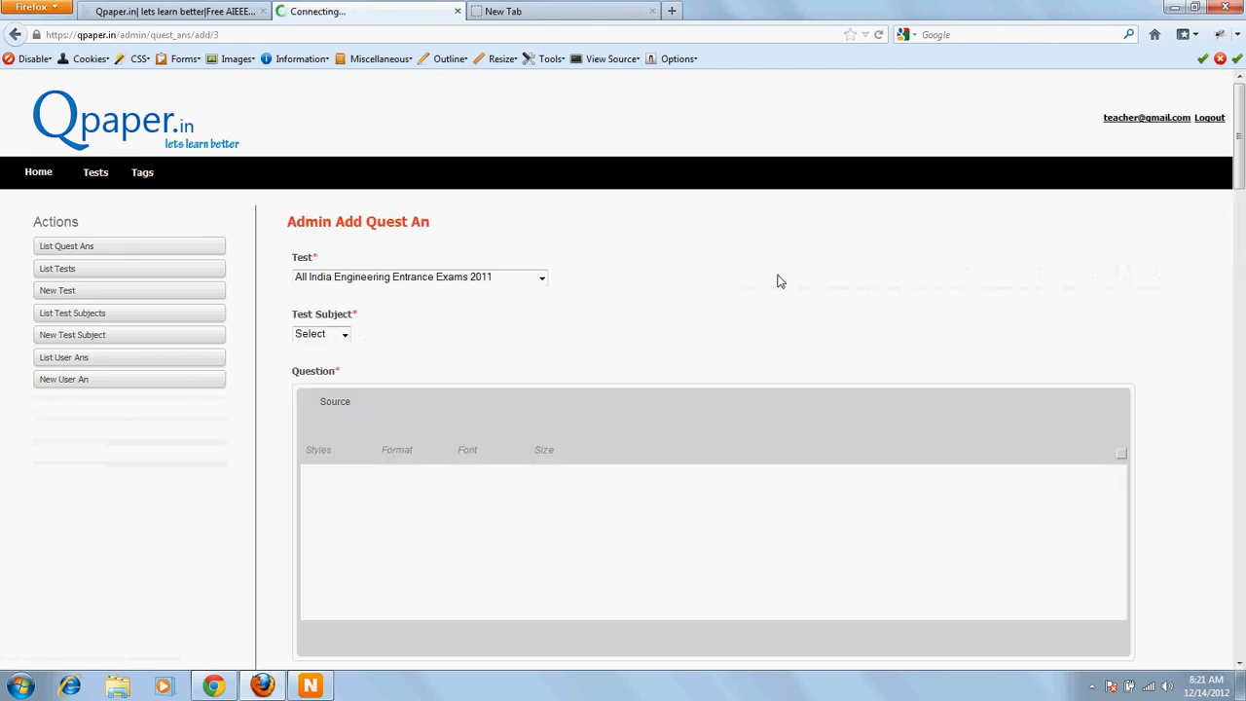
pyautogui.scroll(-2, 779, 280)
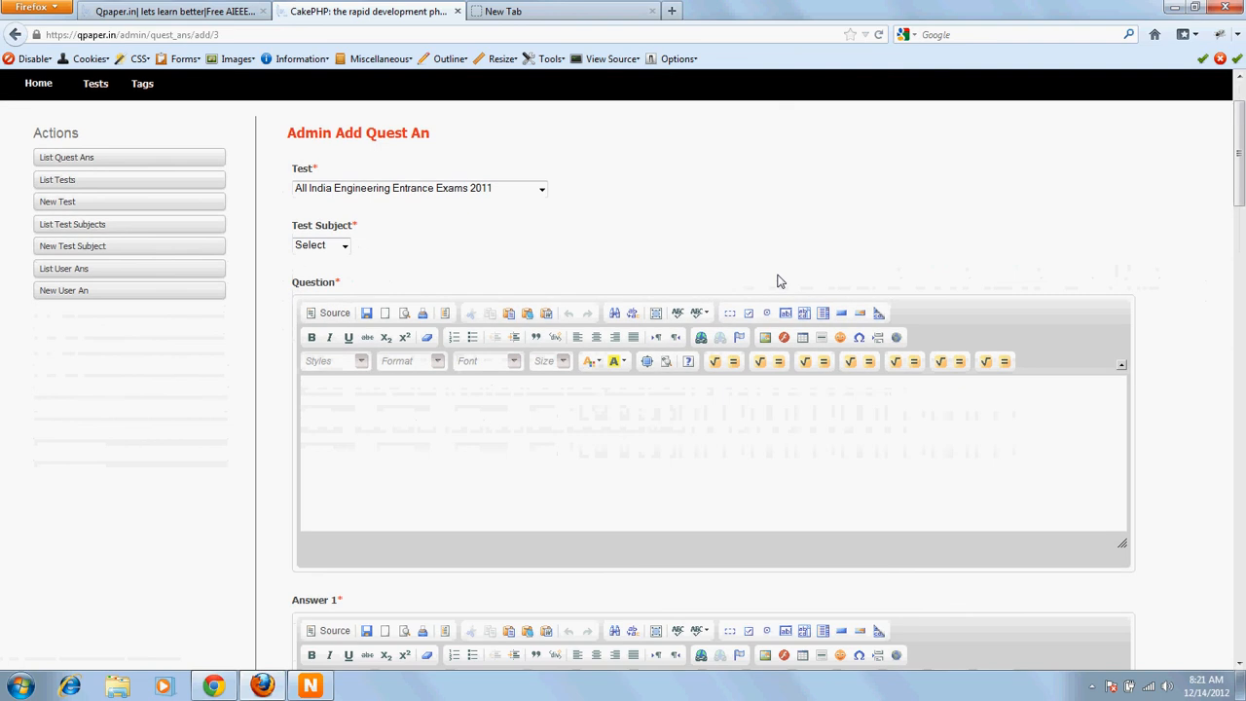
pyautogui.click(436, 192)
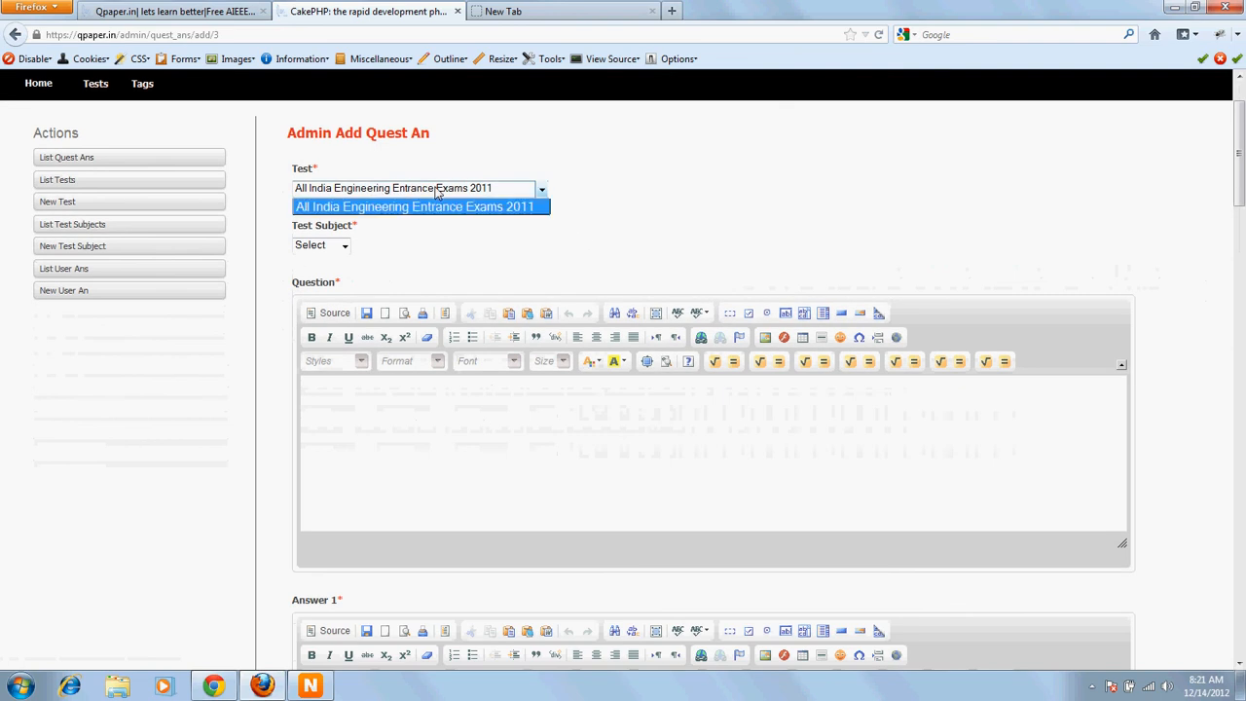
pyautogui.click(434, 206)
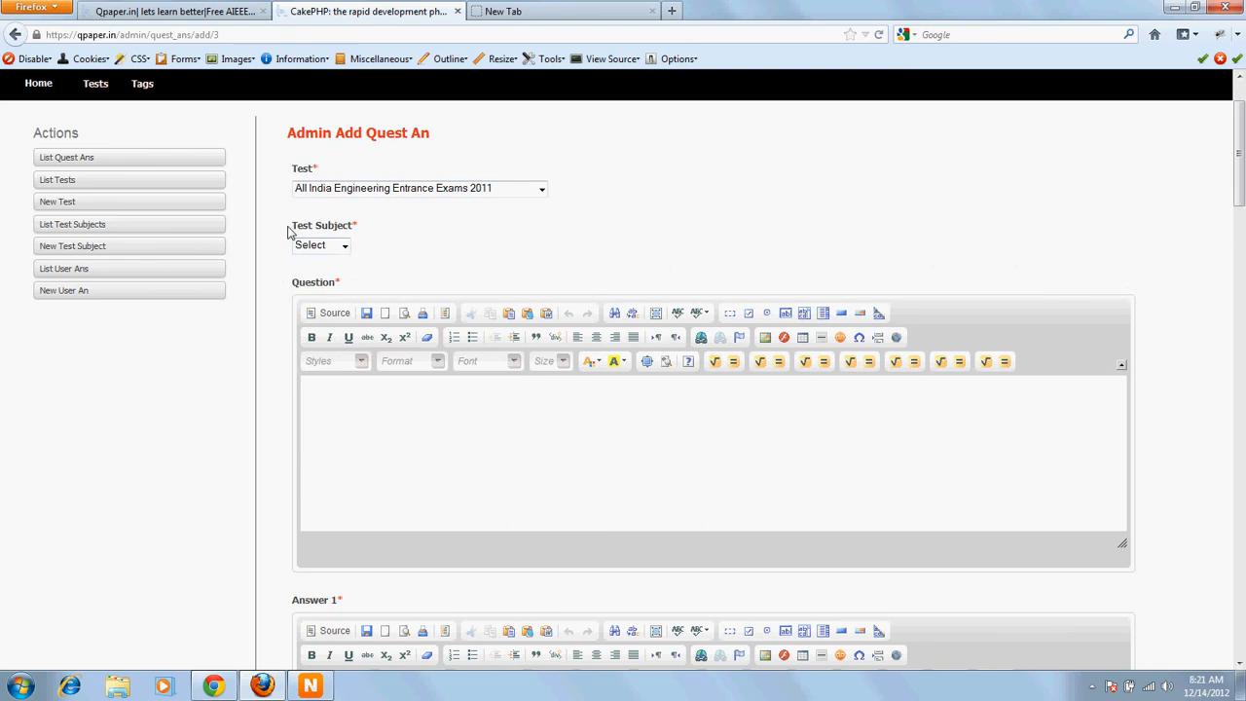
# Step: Set the test subject to Physics
pyautogui.moveTo(289, 229); pyautogui.dragTo(348, 225)
pyautogui.click(359, 250)
pyautogui.click(344, 246)
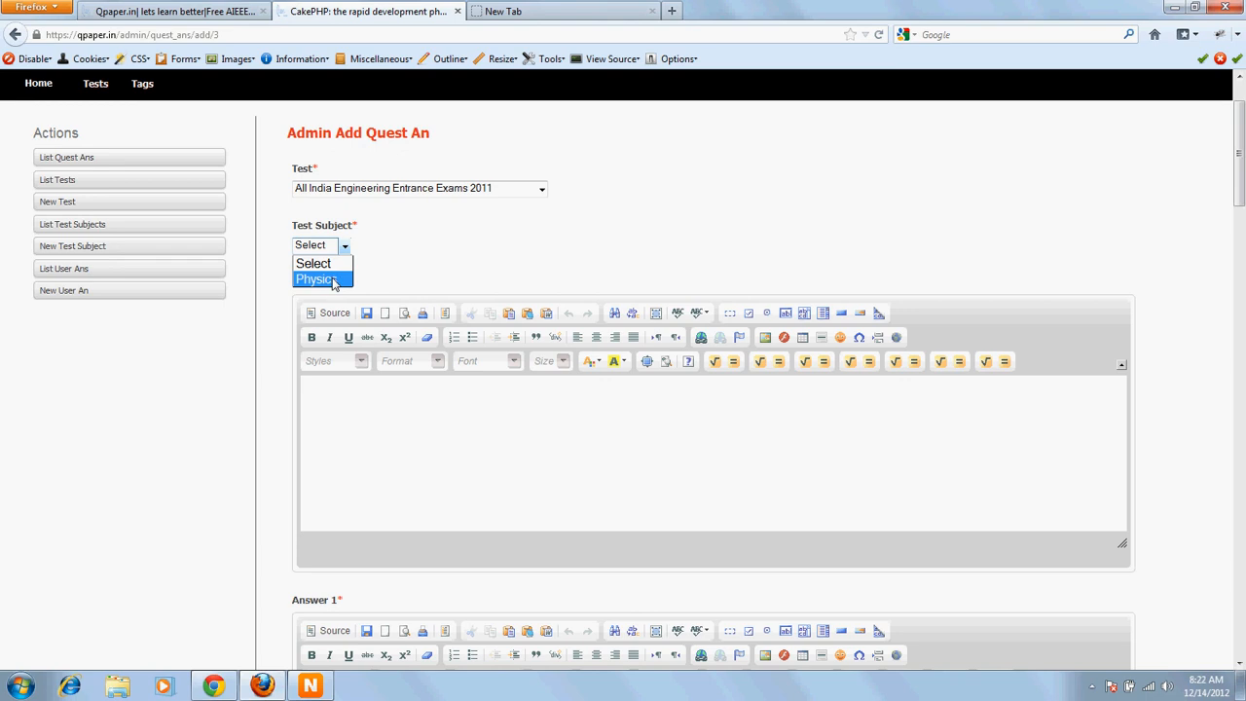
pyautogui.click(333, 280)
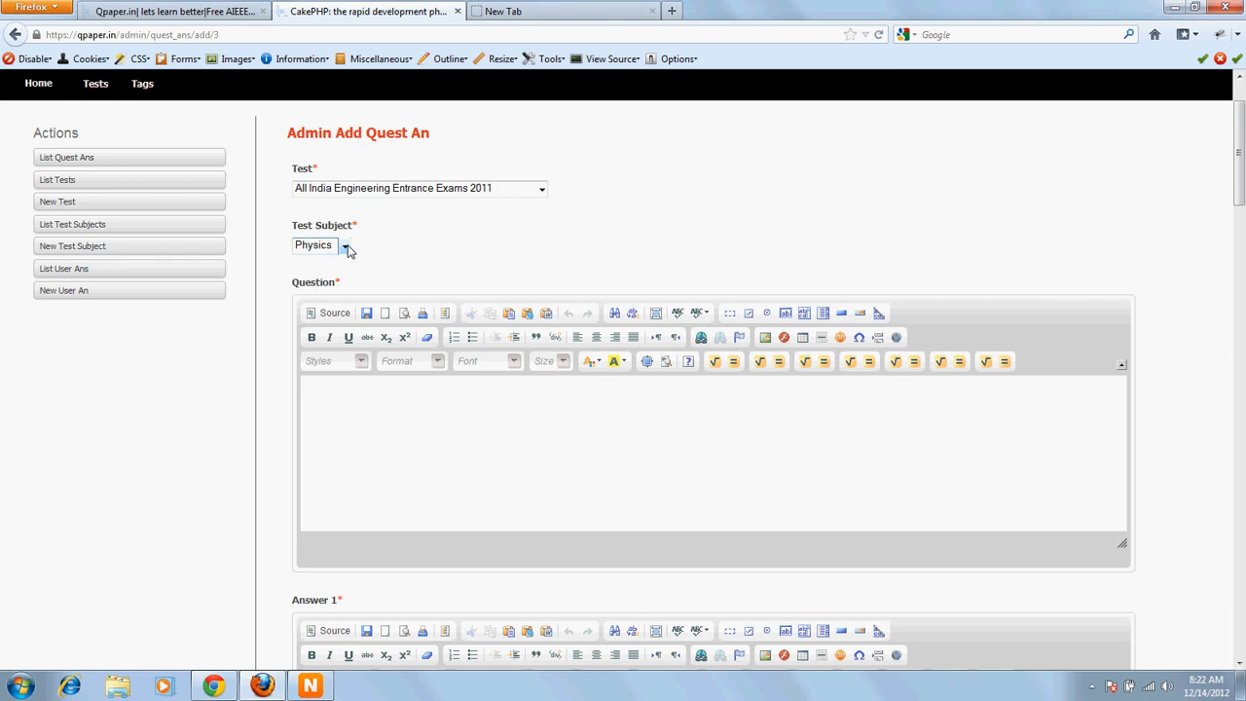
pyautogui.click(340, 246)
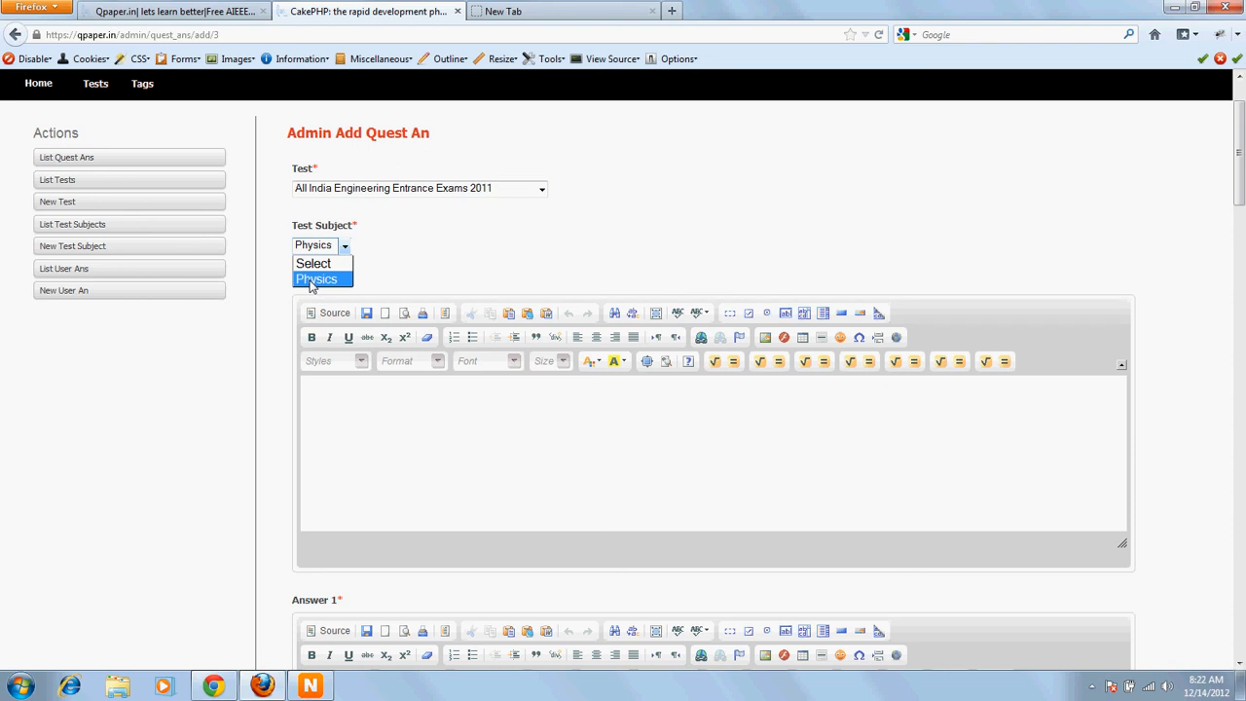
pyautogui.click(312, 282)
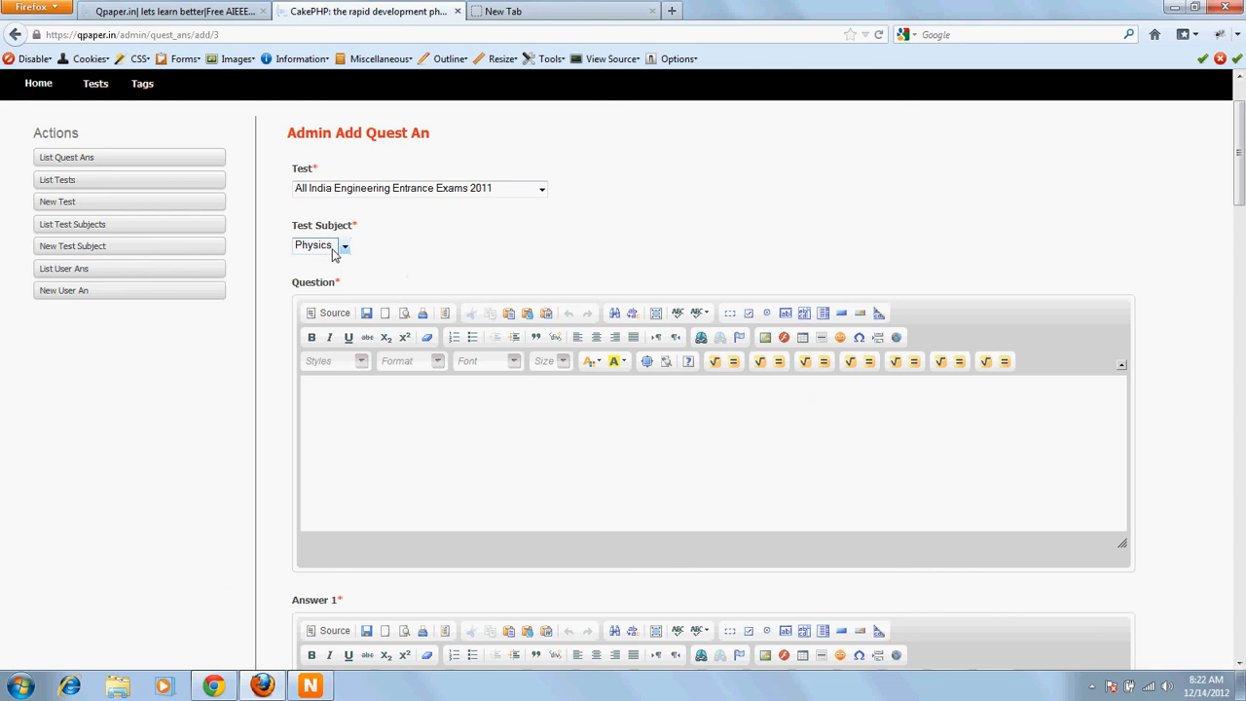
# Step: Go through the Question editor and the Answer 1 to Answer 4 editors of the form
pyautogui.click(432, 417)
pyautogui.scroll(-2, 432, 417)
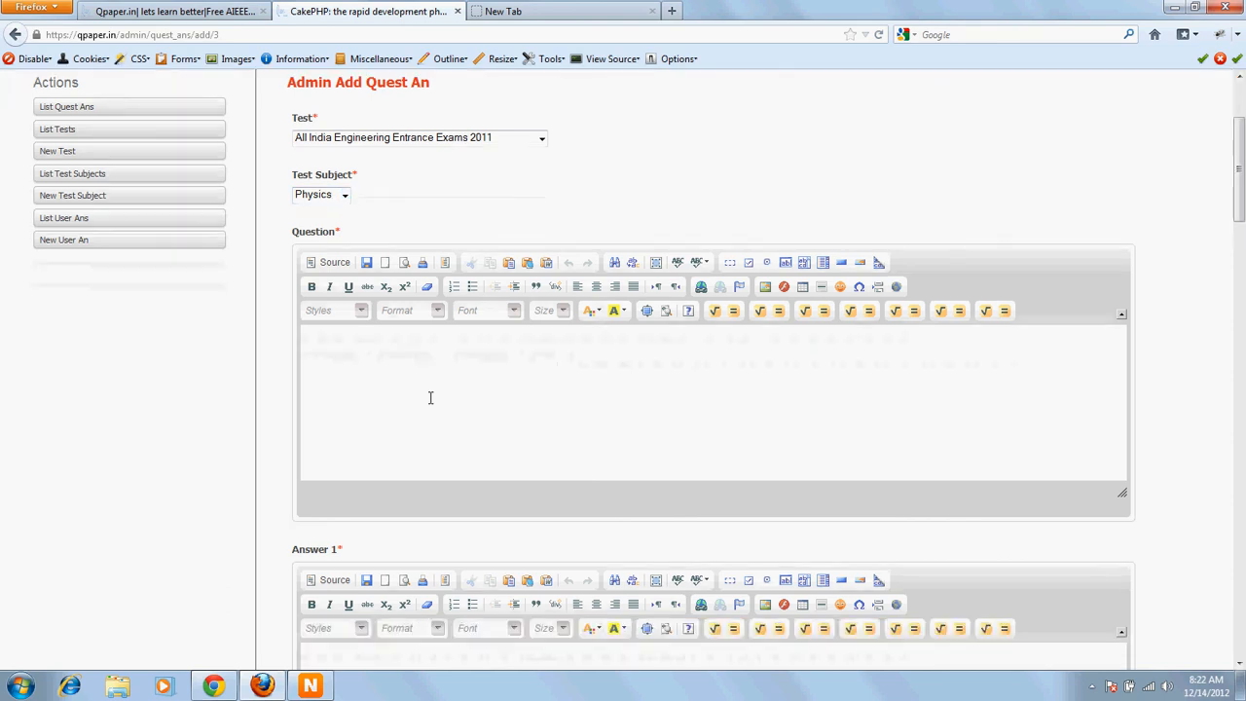
pyautogui.click(425, 373)
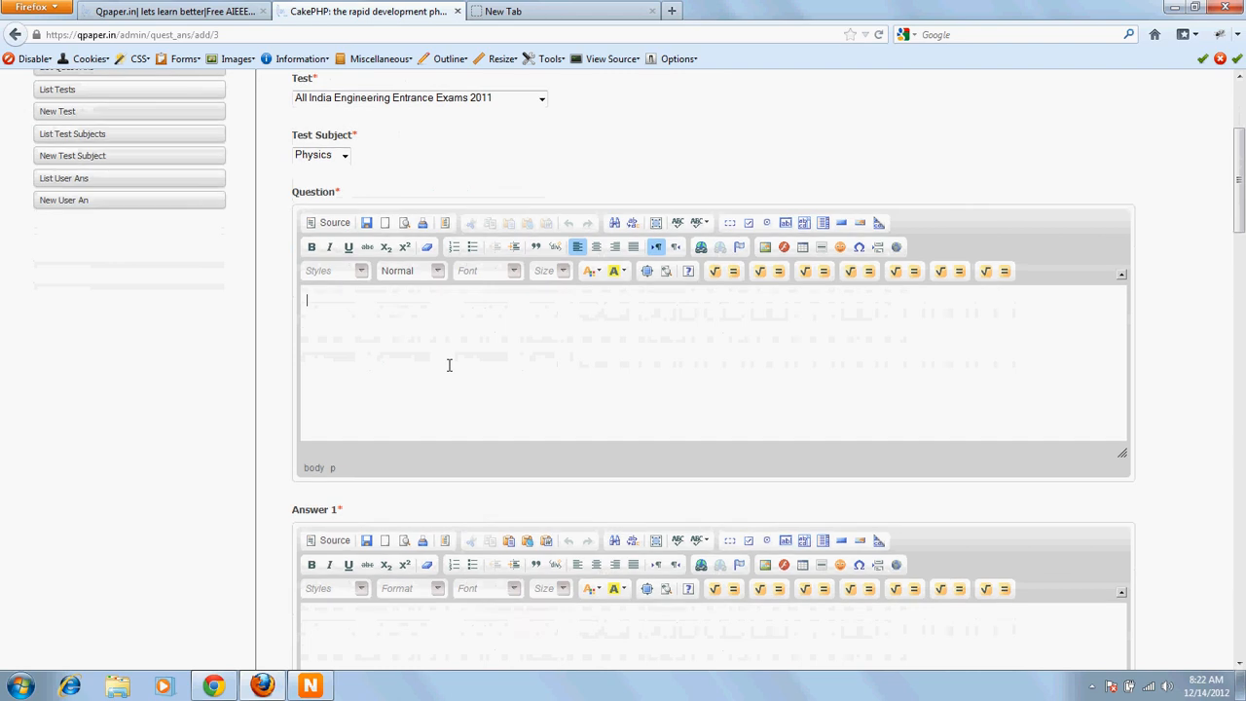
pyautogui.scroll(-4, 449, 365)
pyautogui.click(360, 449)
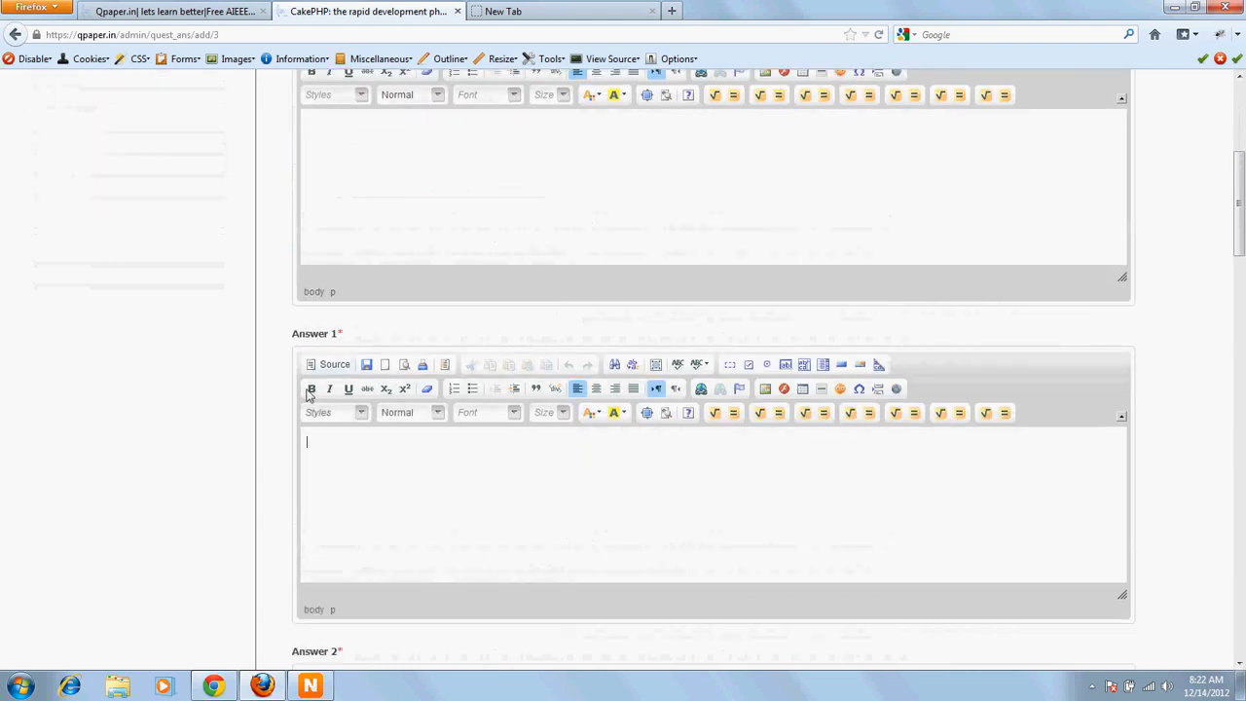
pyautogui.moveTo(294, 336); pyautogui.dragTo(337, 340)
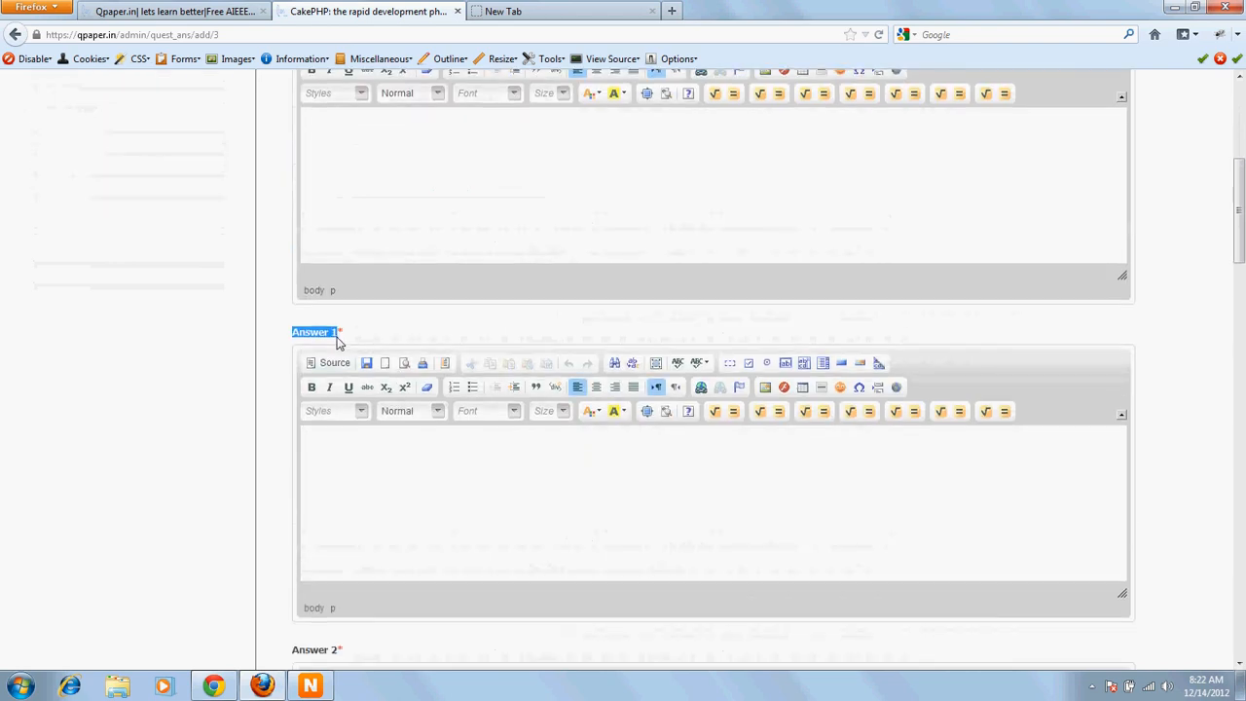
pyautogui.scroll(-6, 328, 551)
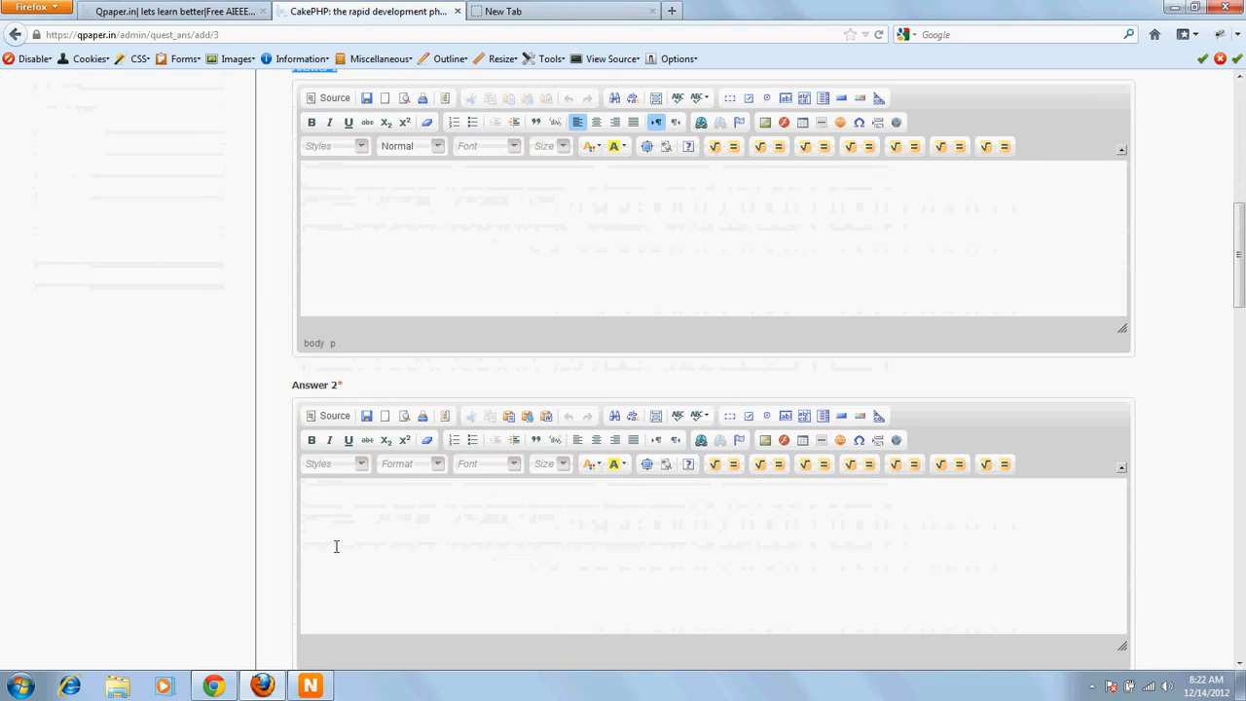
pyautogui.click(335, 546)
pyautogui.scroll(-8, 336, 546)
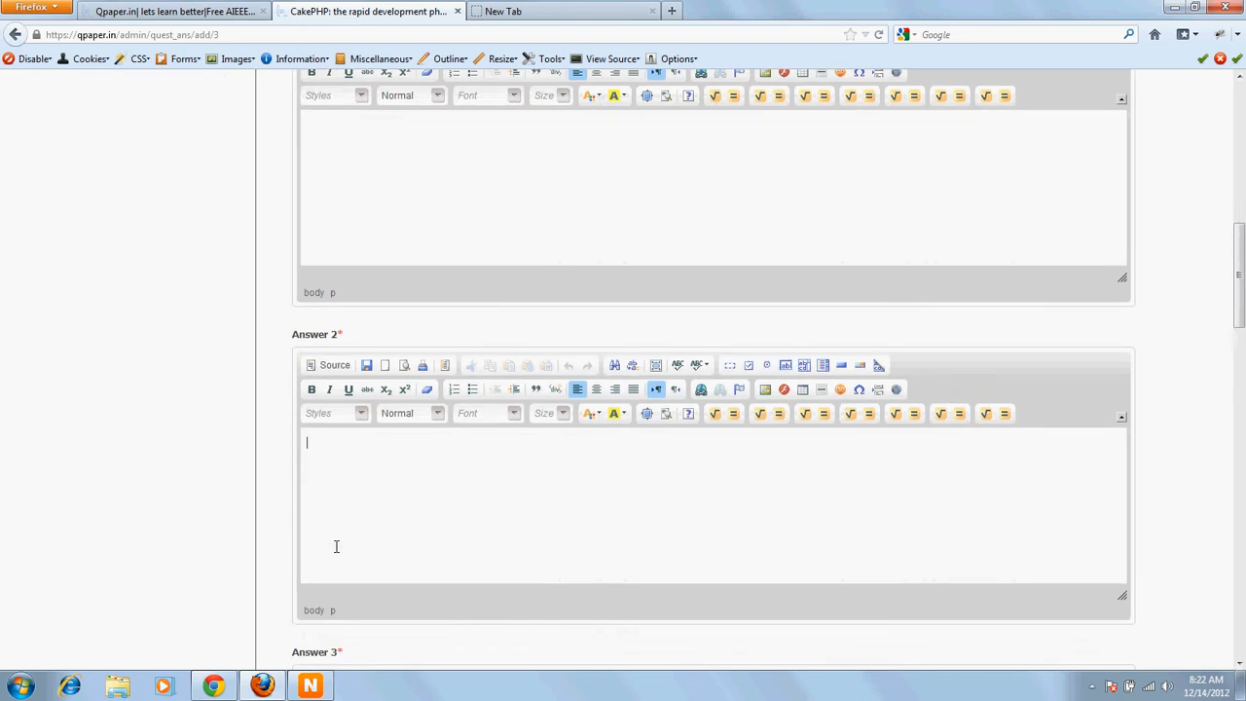
pyautogui.click(335, 559)
pyautogui.scroll(-4, 336, 558)
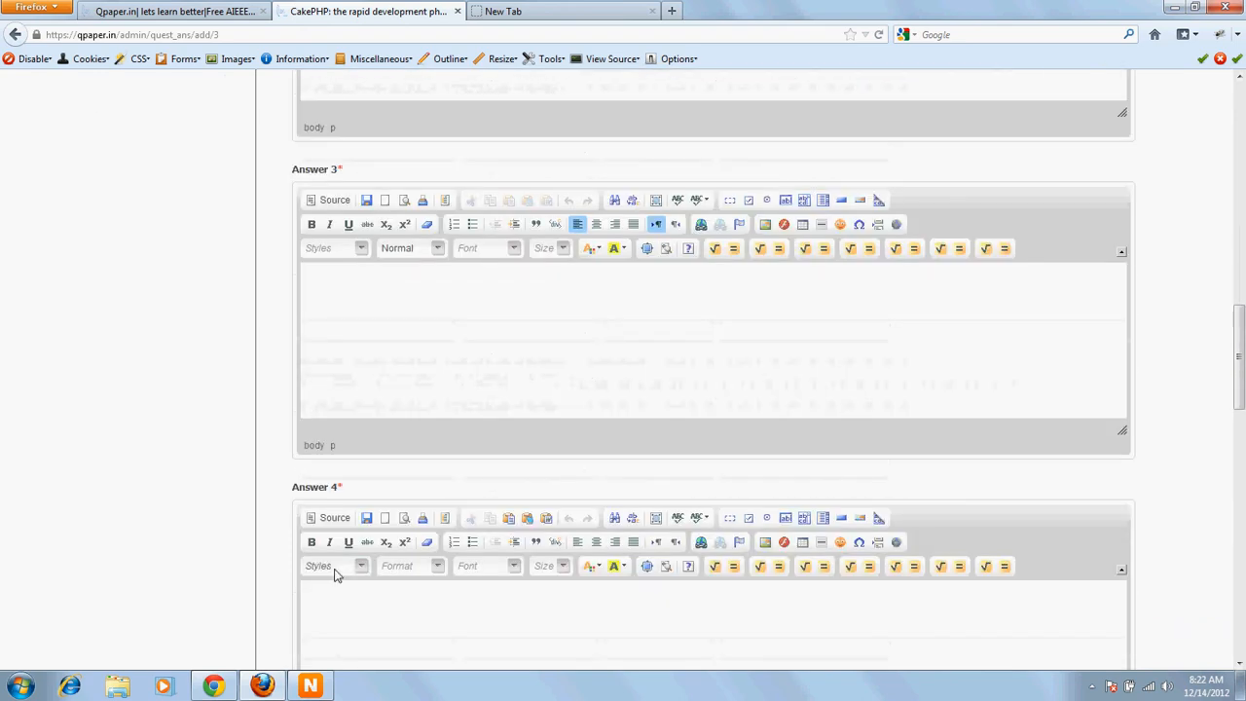
pyautogui.click(337, 584)
pyautogui.scroll(-5, 336, 579)
pyautogui.scroll(-3, 335, 575)
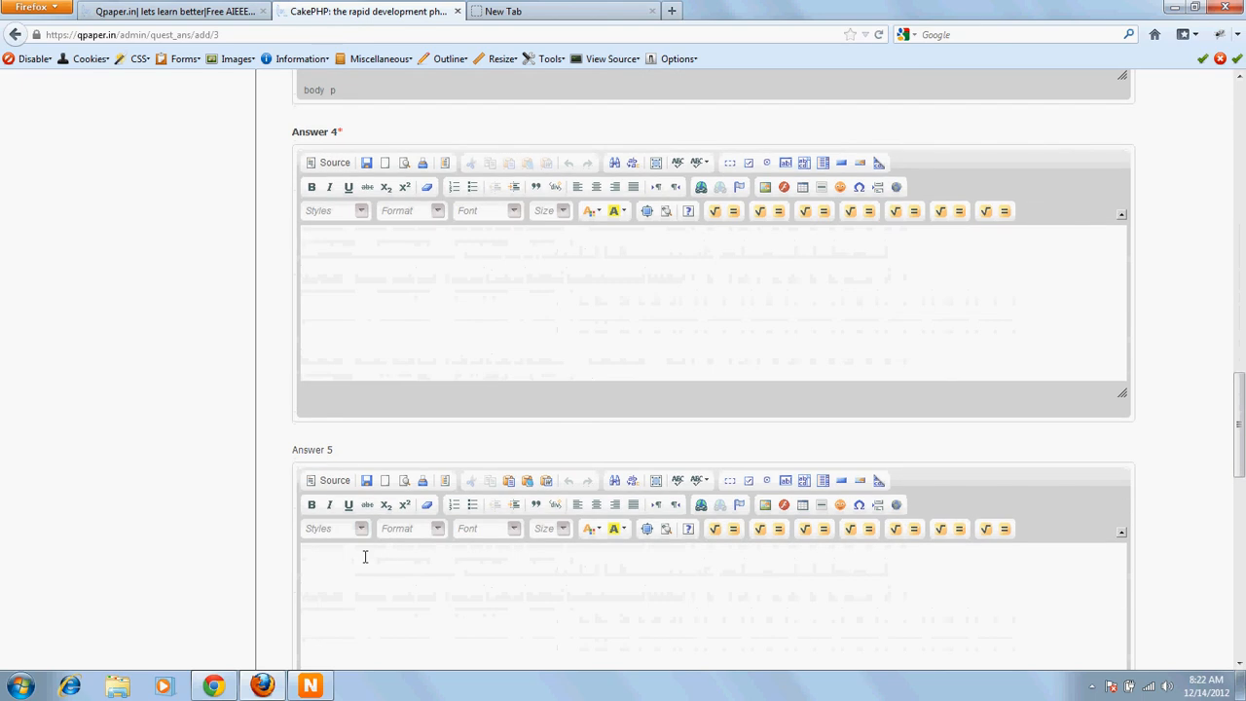
# Step: Examine the optional Answer 5 field and the Solution editor further down the form
pyautogui.moveTo(297, 453); pyautogui.dragTo(350, 455)
pyautogui.click(345, 559)
pyautogui.click(332, 455)
pyautogui.moveTo(332, 456); pyautogui.dragTo(290, 457)
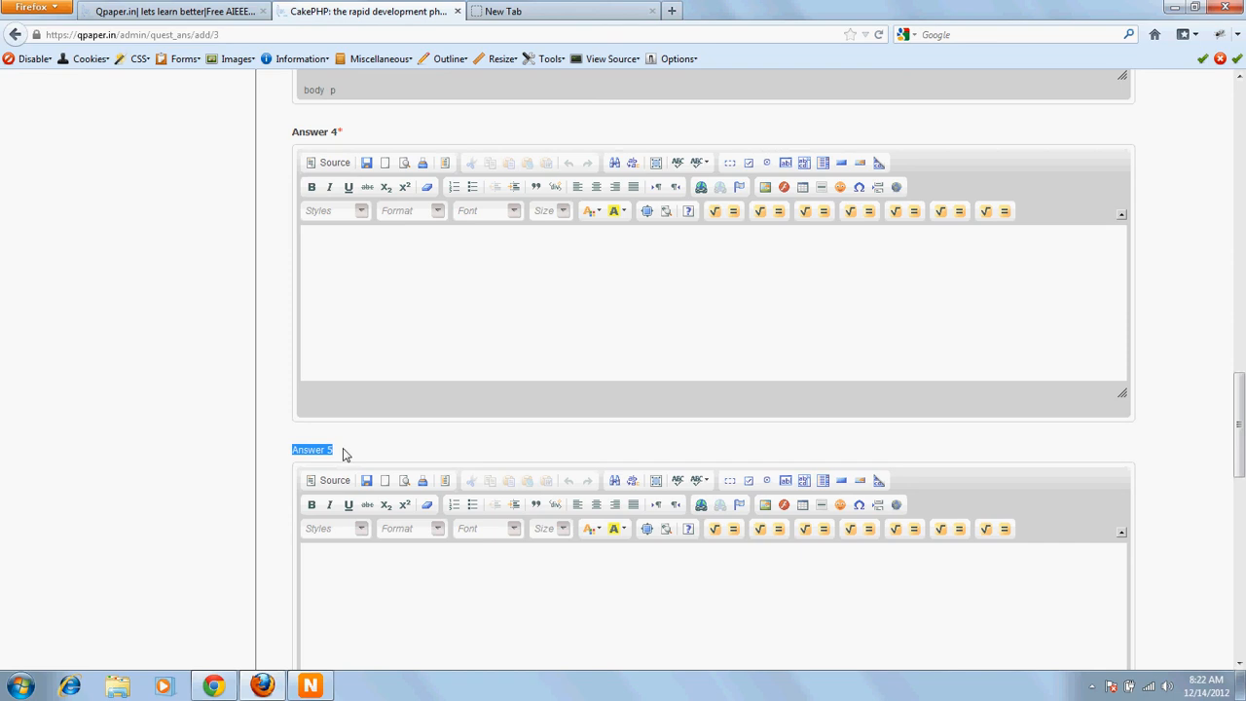
pyautogui.click(293, 450)
pyautogui.moveTo(314, 455); pyautogui.dragTo(332, 454)
pyautogui.scroll(6, 331, 451)
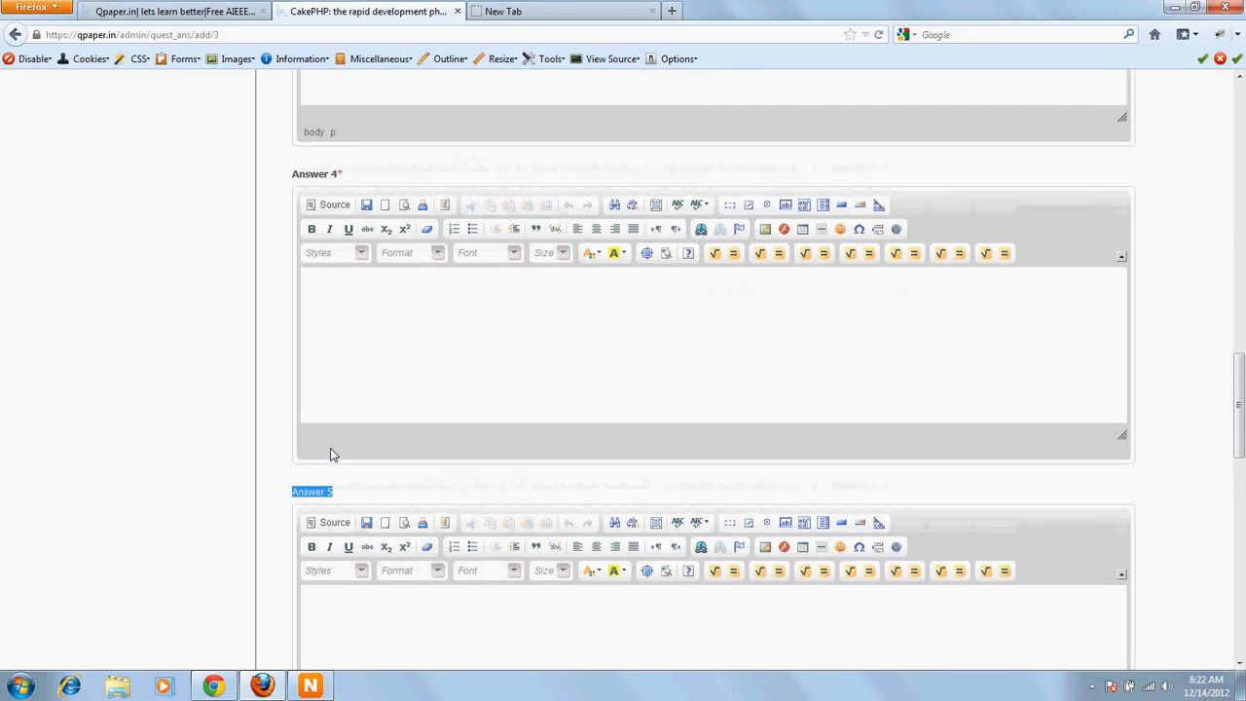
pyautogui.scroll(5, 301, 380)
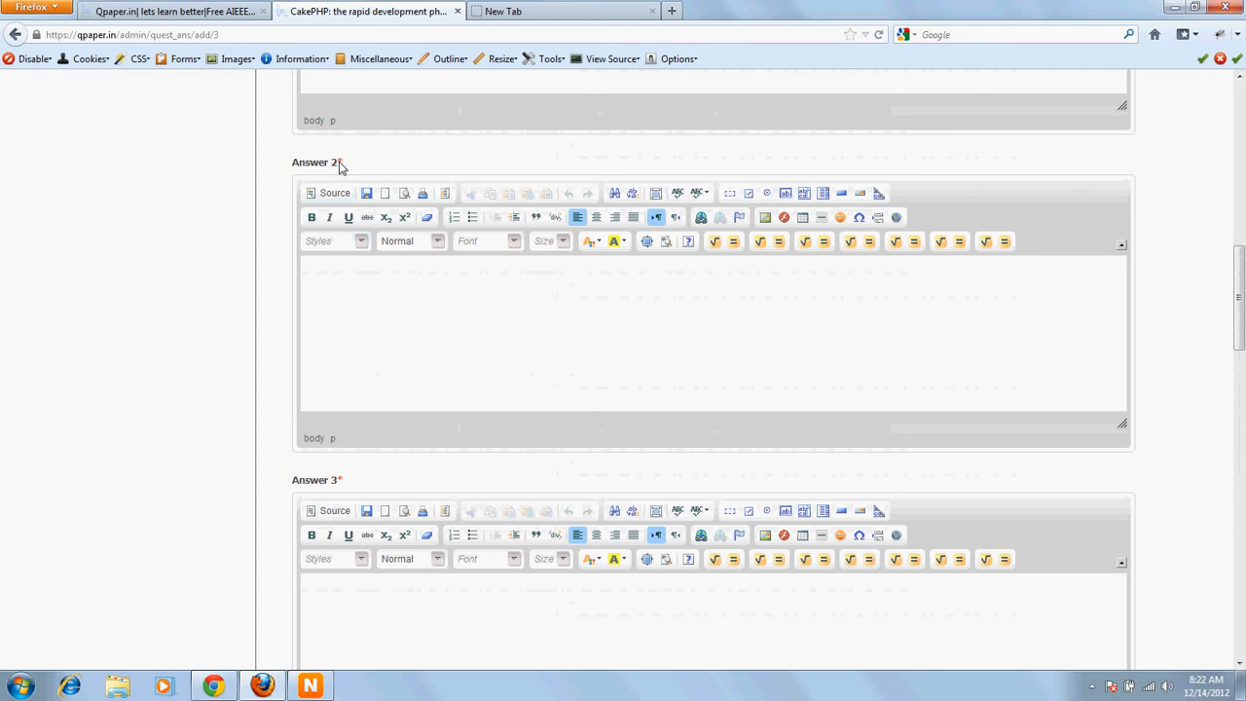
pyautogui.scroll(-5, 362, 496)
pyautogui.scroll(-5, 362, 495)
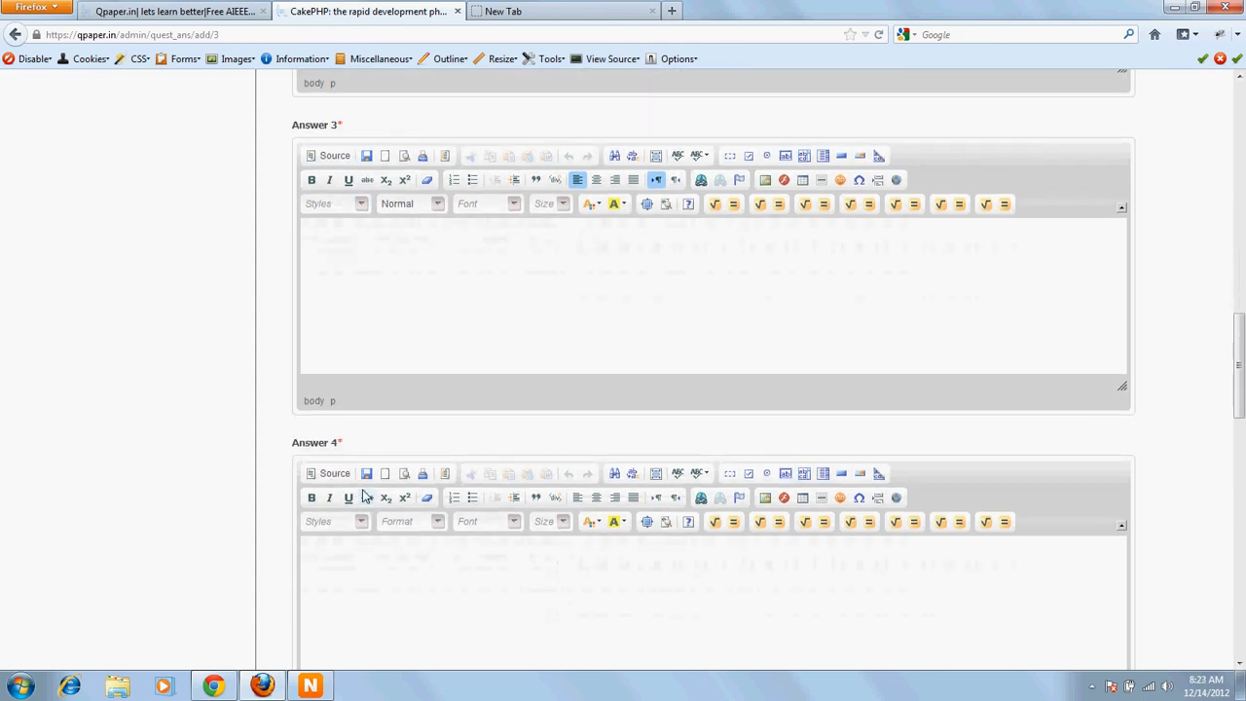
pyautogui.scroll(-3, 362, 496)
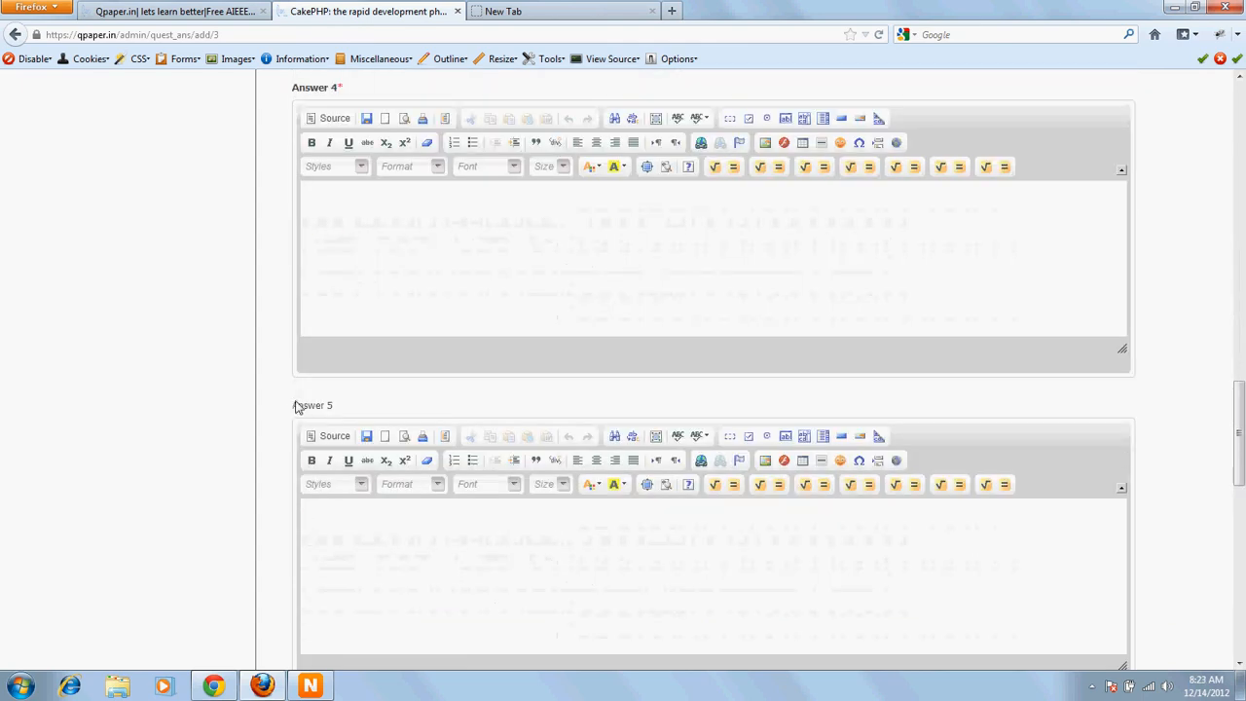
pyautogui.moveTo(298, 406); pyautogui.dragTo(336, 413)
pyautogui.click(338, 417)
pyautogui.click(331, 526)
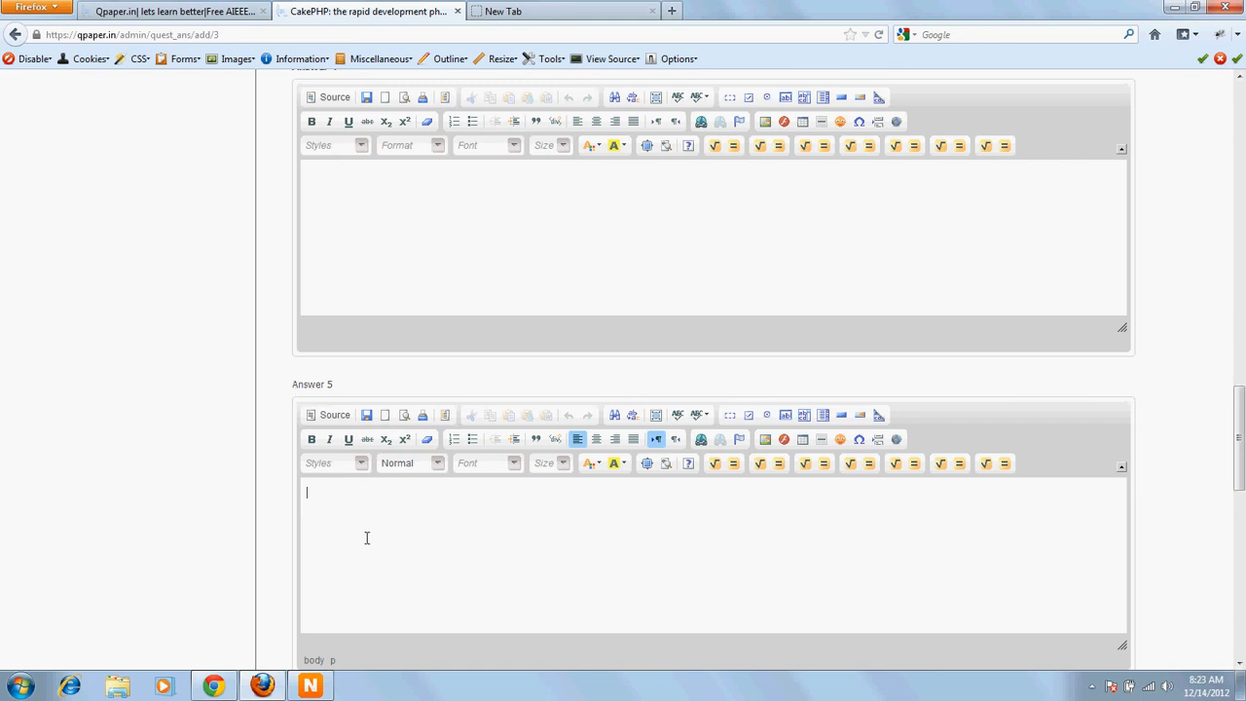
pyautogui.scroll(-6, 367, 537)
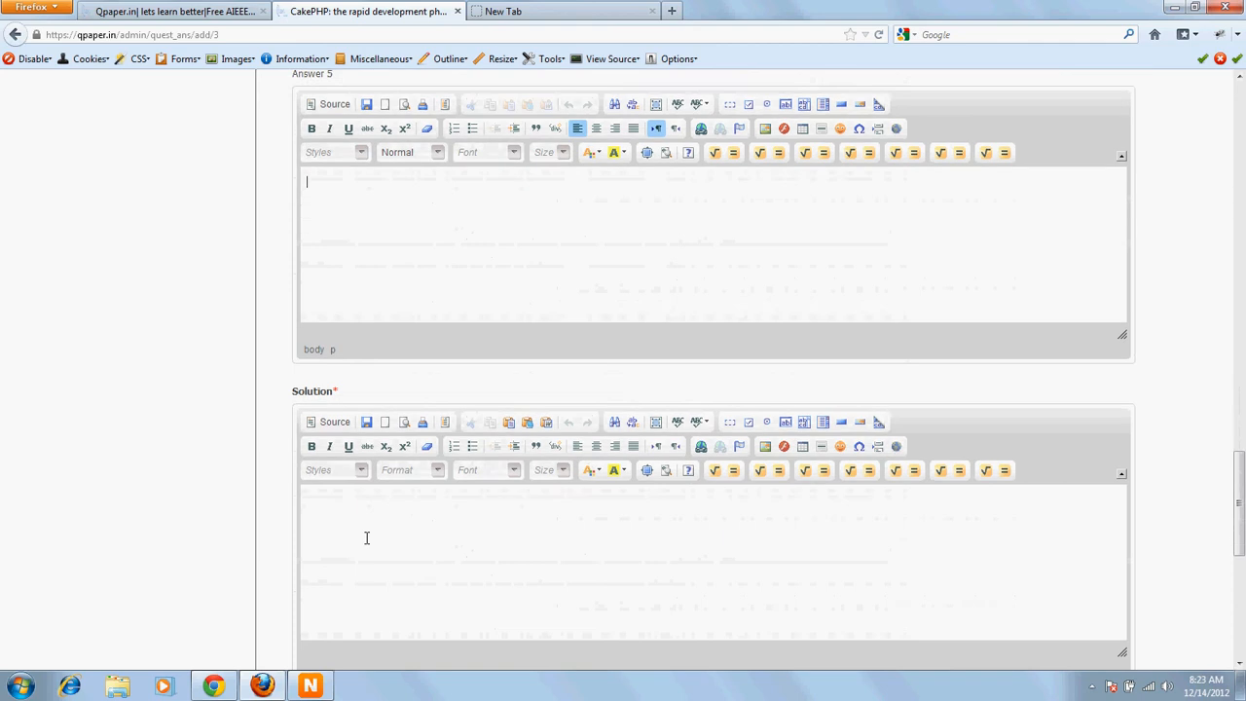
# Step: Set the correct answer to 1
pyautogui.click(367, 537)
pyautogui.scroll(-4, 355, 521)
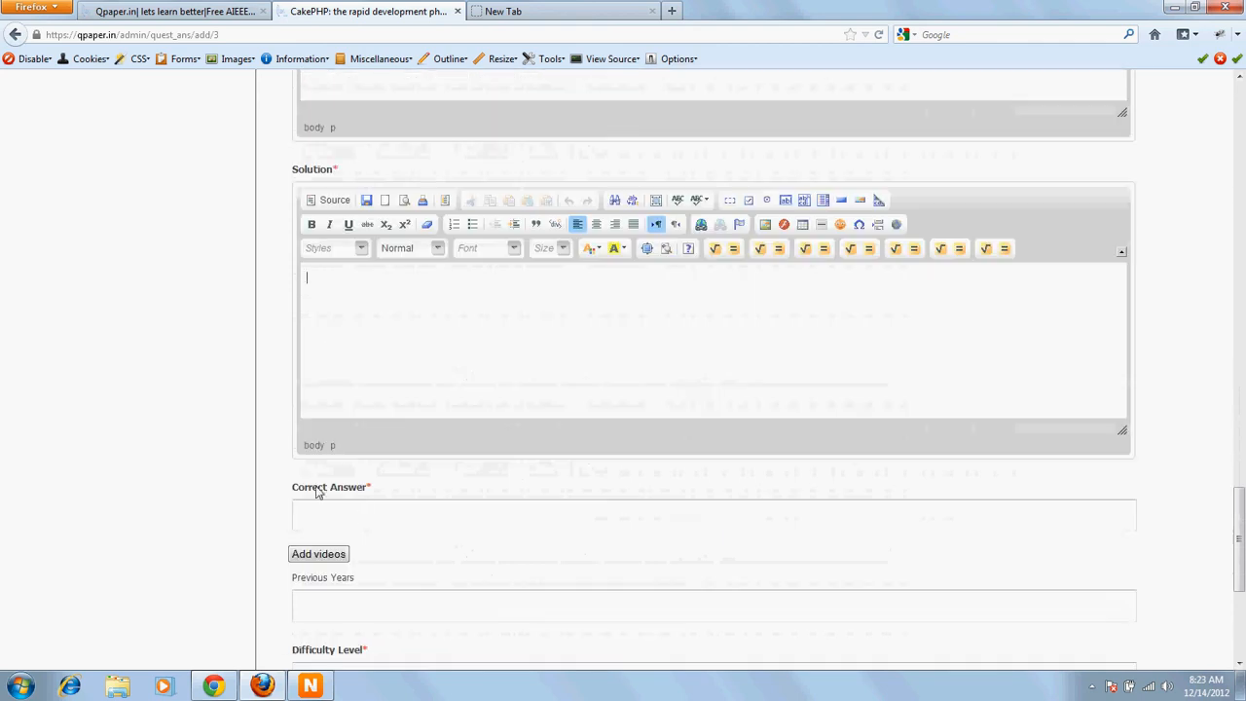
pyautogui.click(361, 514)
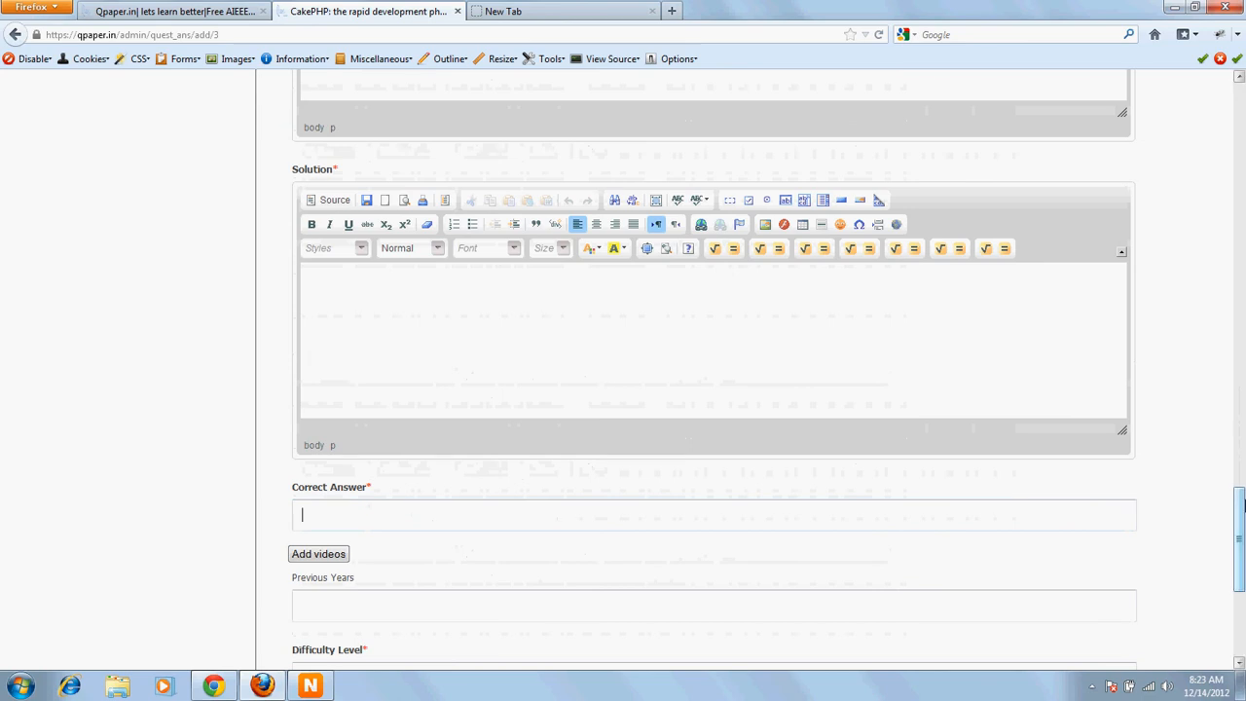
pyautogui.scroll(8, 1201, 311)
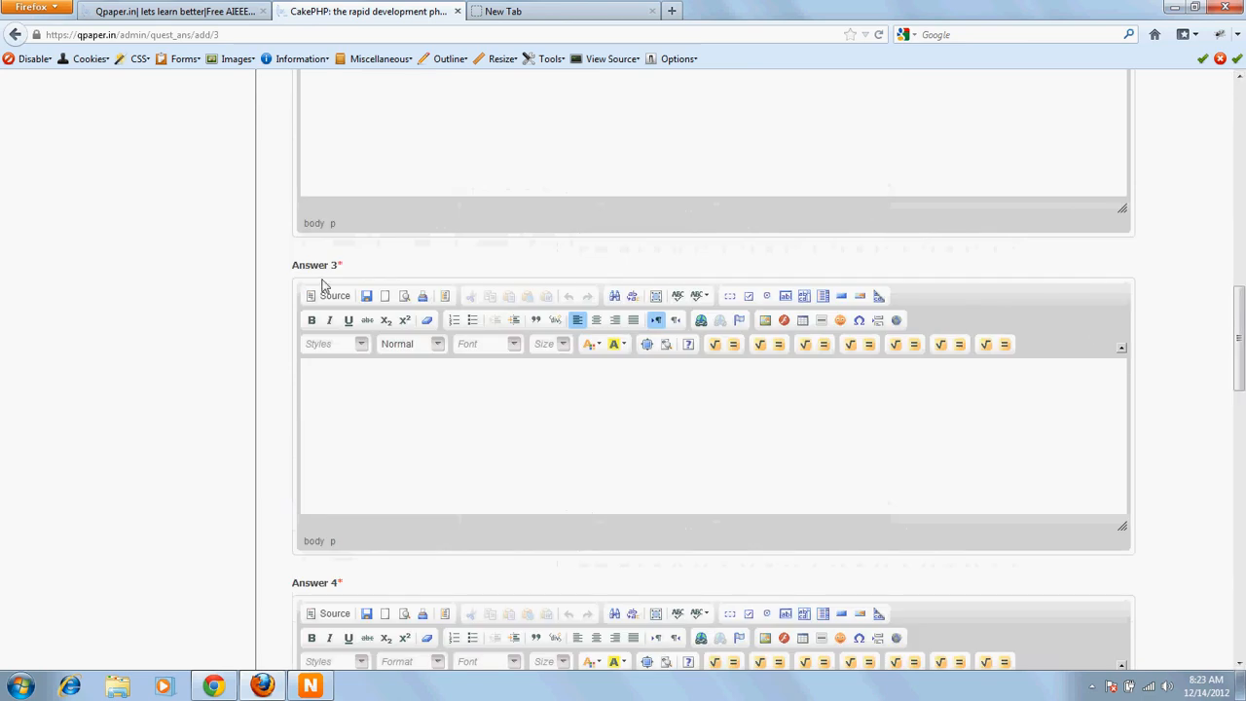
pyautogui.scroll(-8, 564, 617)
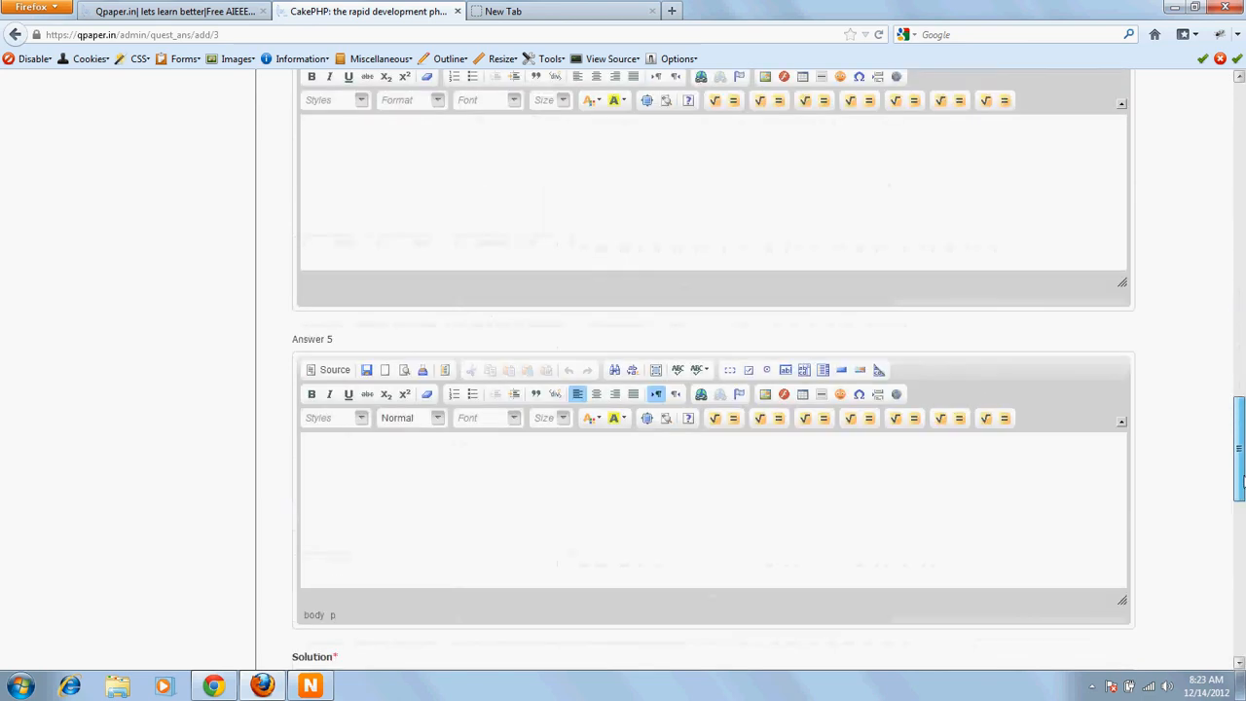
pyautogui.scroll(-10, 403, 610)
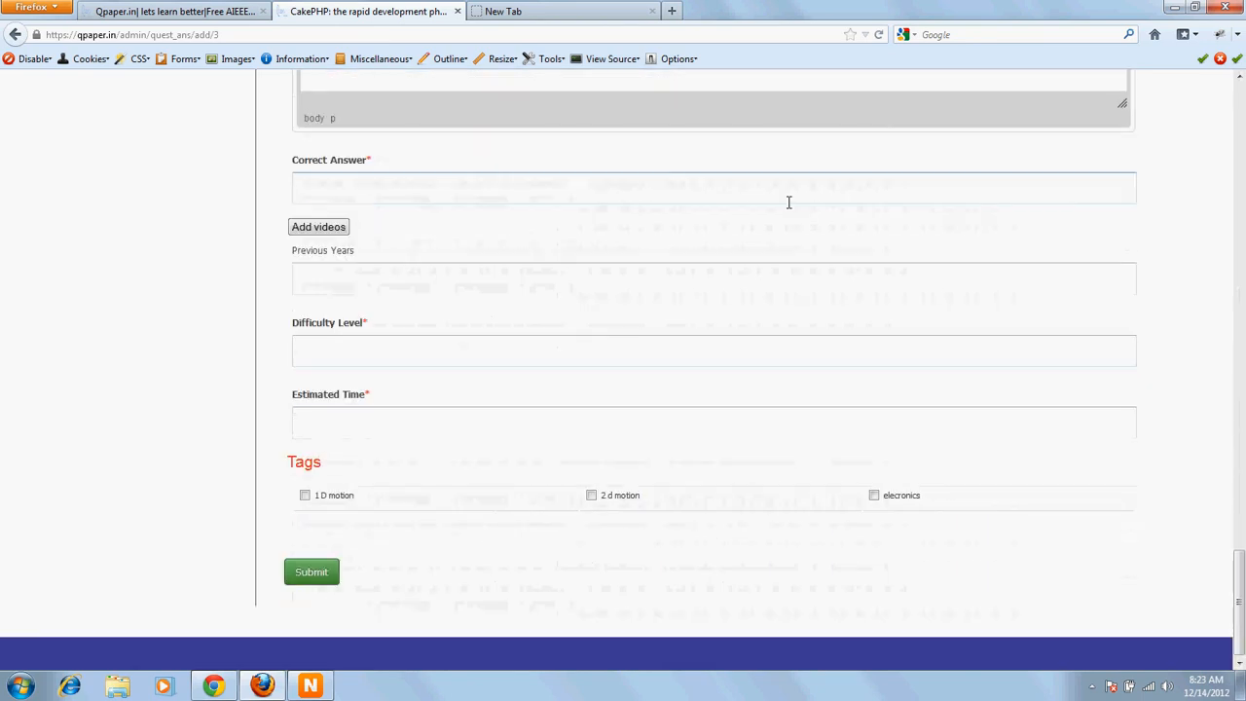
pyautogui.write('3')
pyautogui.press('BackSpace')
pyautogui.write('1')
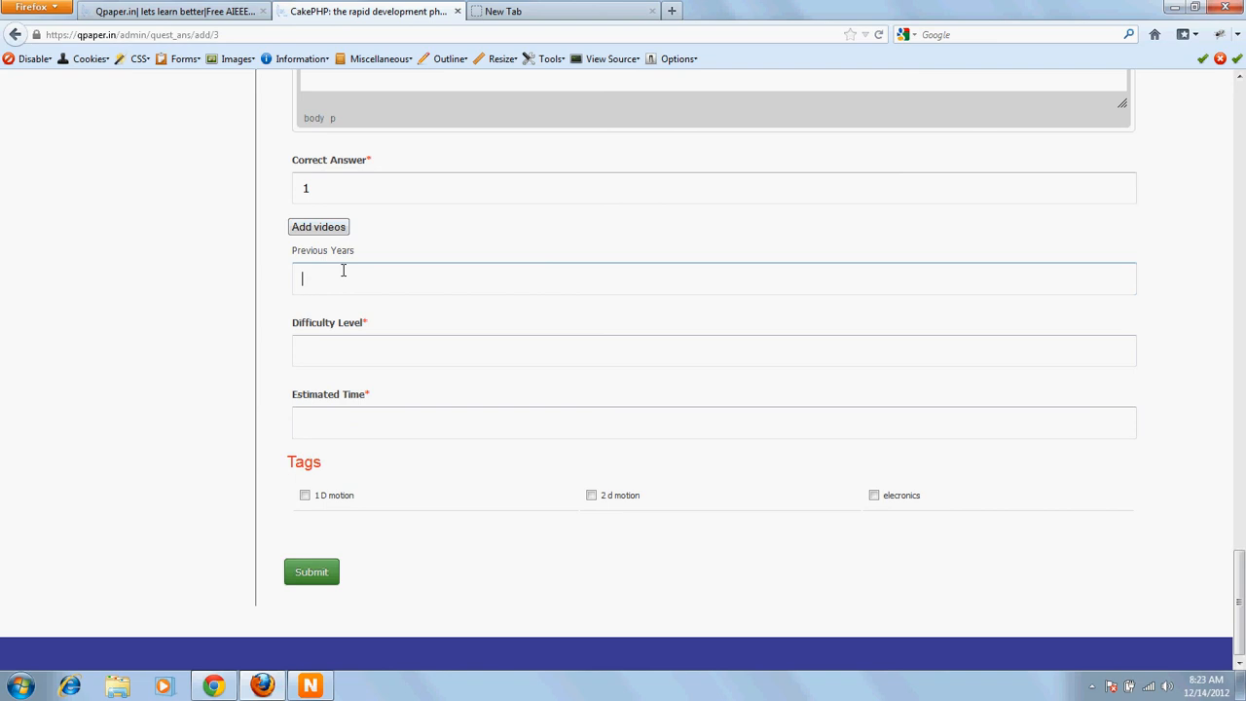
pyautogui.write('2008.')
pyautogui.press('BackSpace')
pyautogui.write(',2009')
pyautogui.hotkey('ctrl', 'a')
pyautogui.moveTo(336, 281); pyautogui.dragTo(379, 281)
pyautogui.hotkey('ctrl', 'a')
pyautogui.press('BackSpace')
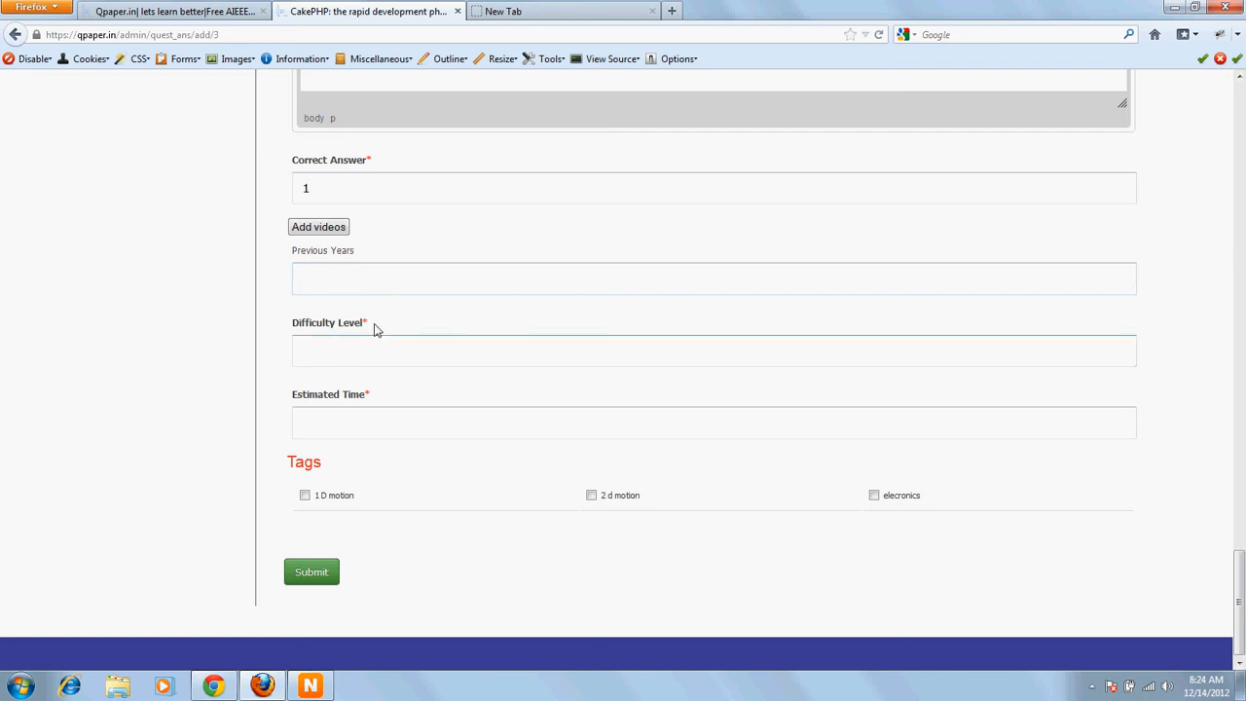
pyautogui.doubleClick(306, 325)
pyautogui.moveTo(356, 326); pyautogui.dragTo(378, 329)
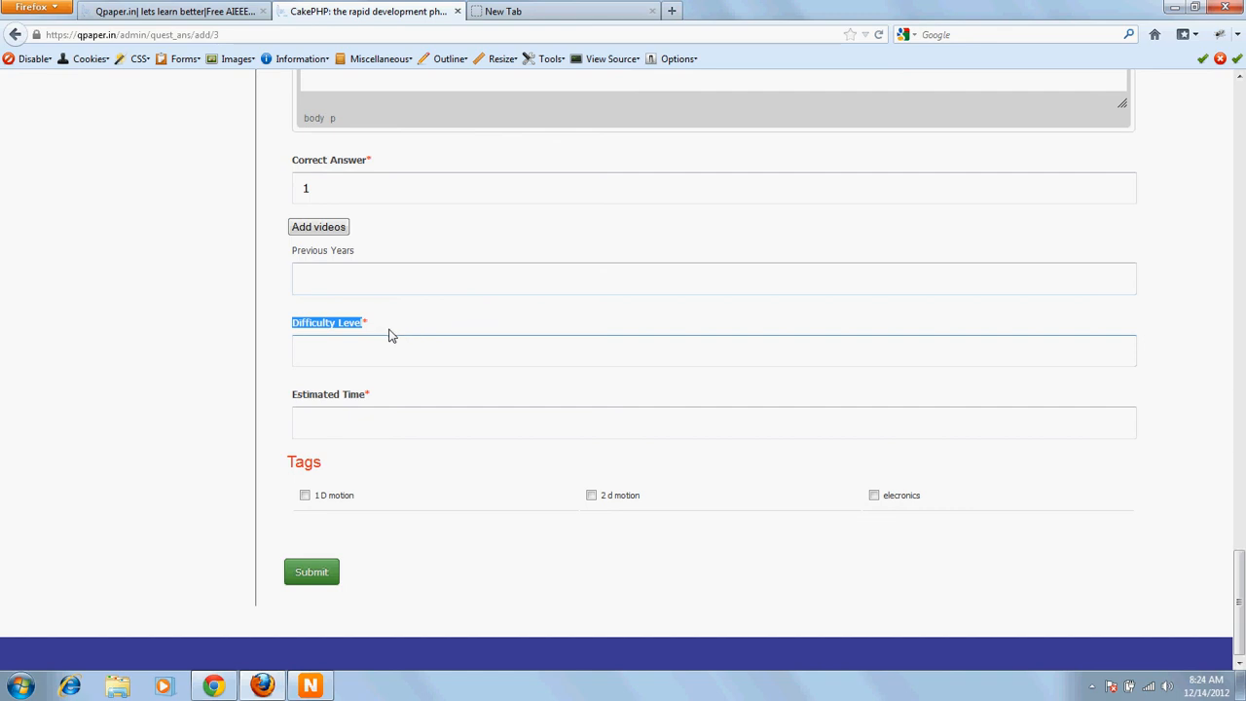
pyautogui.click(388, 335)
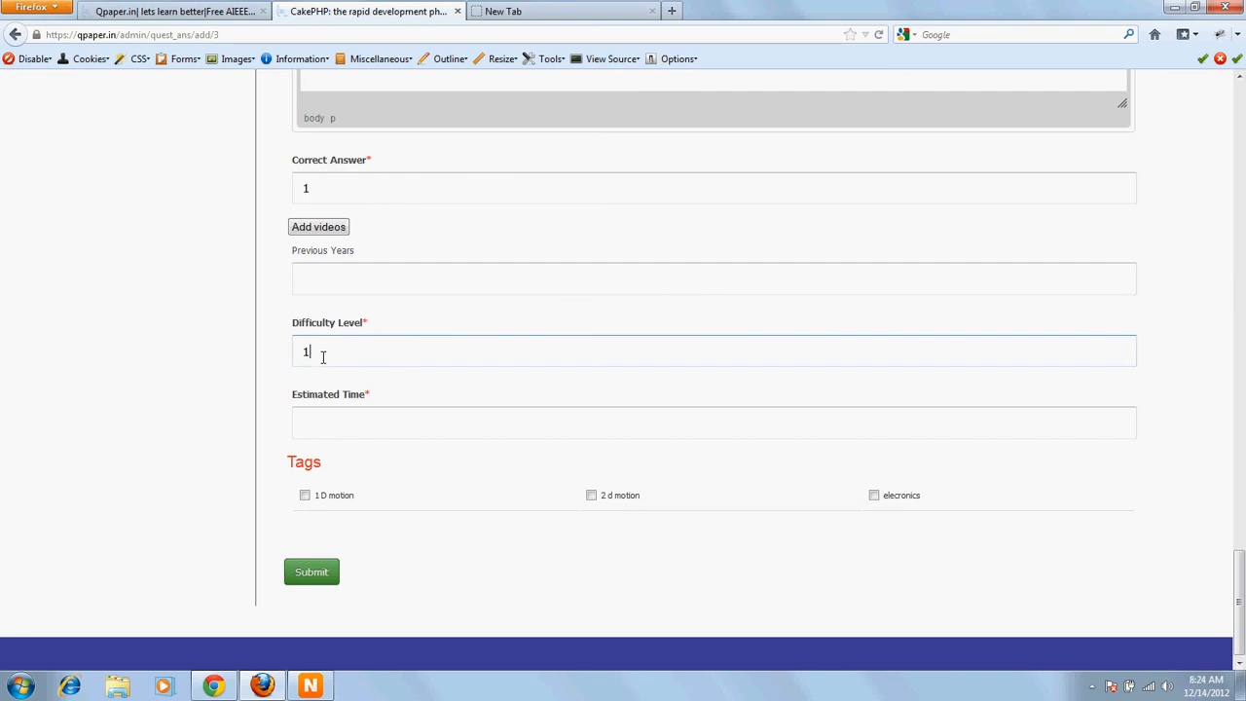
pyautogui.press('BackSpace')
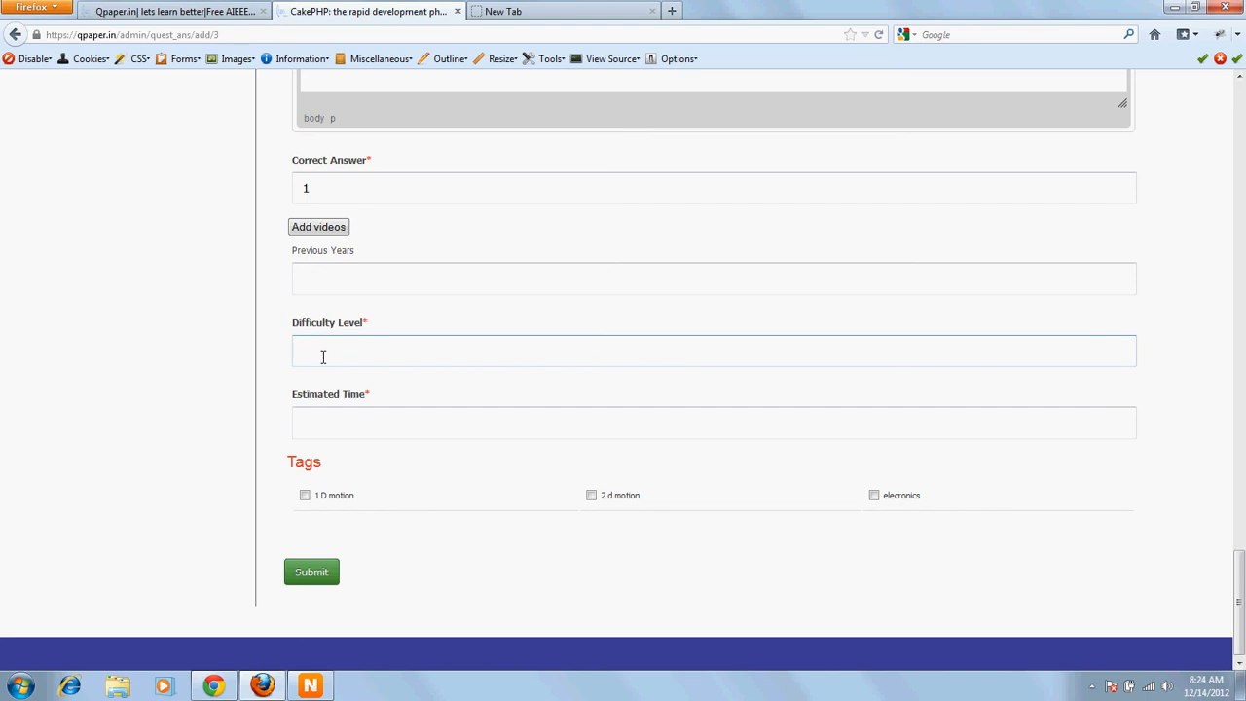
pyautogui.write('5')
pyautogui.press('BackSpace')
pyautogui.write('3')
pyautogui.doubleClick(310, 356)
pyautogui.click(325, 356)
pyautogui.press('BackSpace')
pyautogui.write('4')
pyautogui.moveTo(294, 328); pyautogui.dragTo(366, 330)
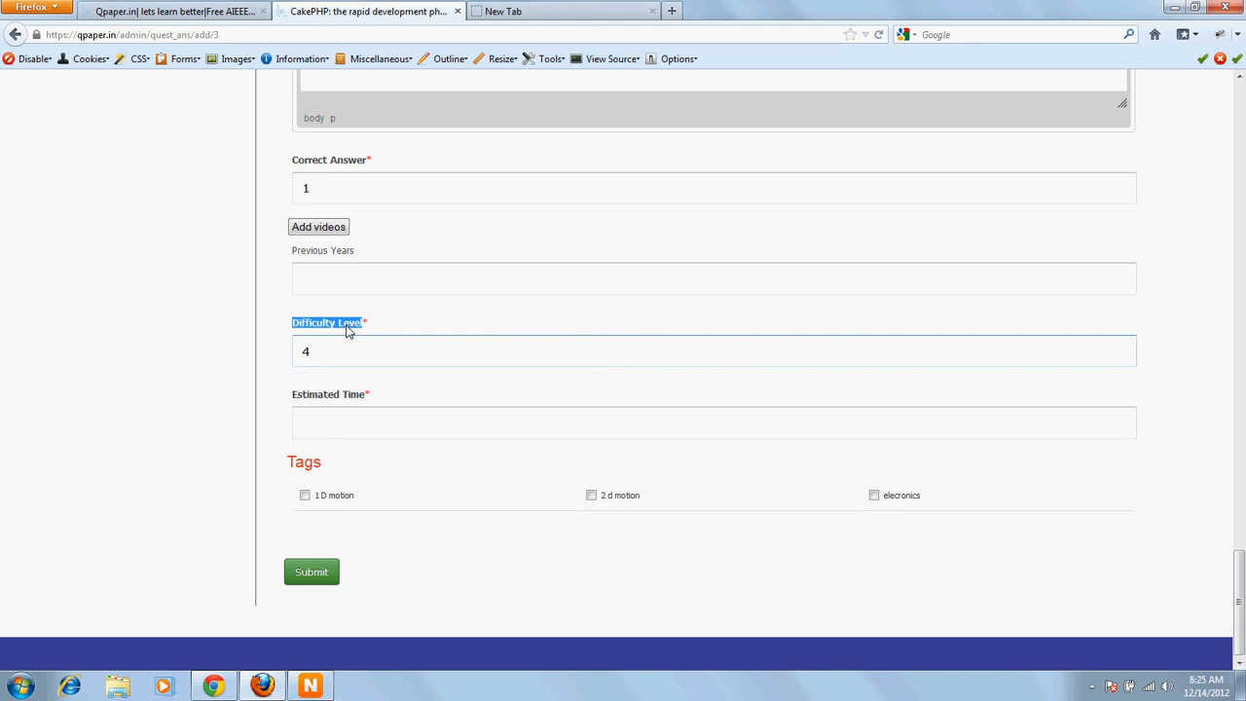
pyautogui.click(344, 349)
pyautogui.press('BackSpace')
pyautogui.moveTo(290, 322); pyautogui.dragTo(364, 322)
# Step: Set the estimated time to 120
pyautogui.click(310, 429)
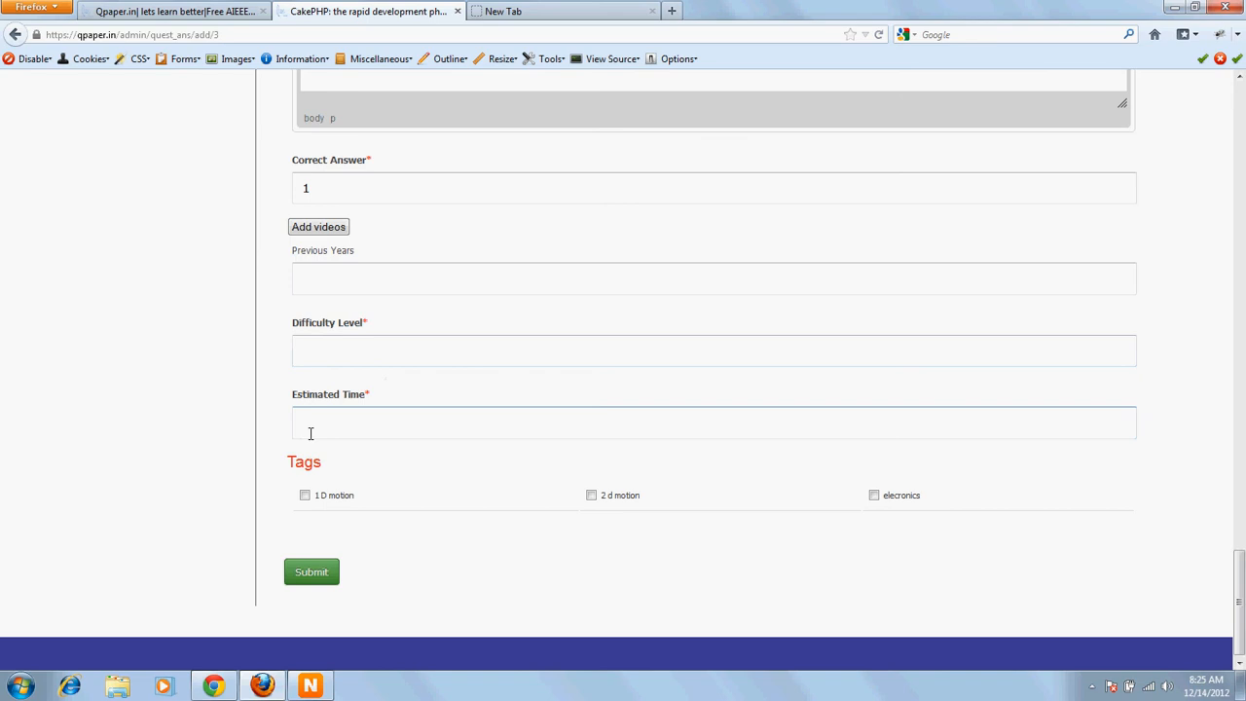
pyautogui.moveTo(292, 397); pyautogui.dragTo(362, 397)
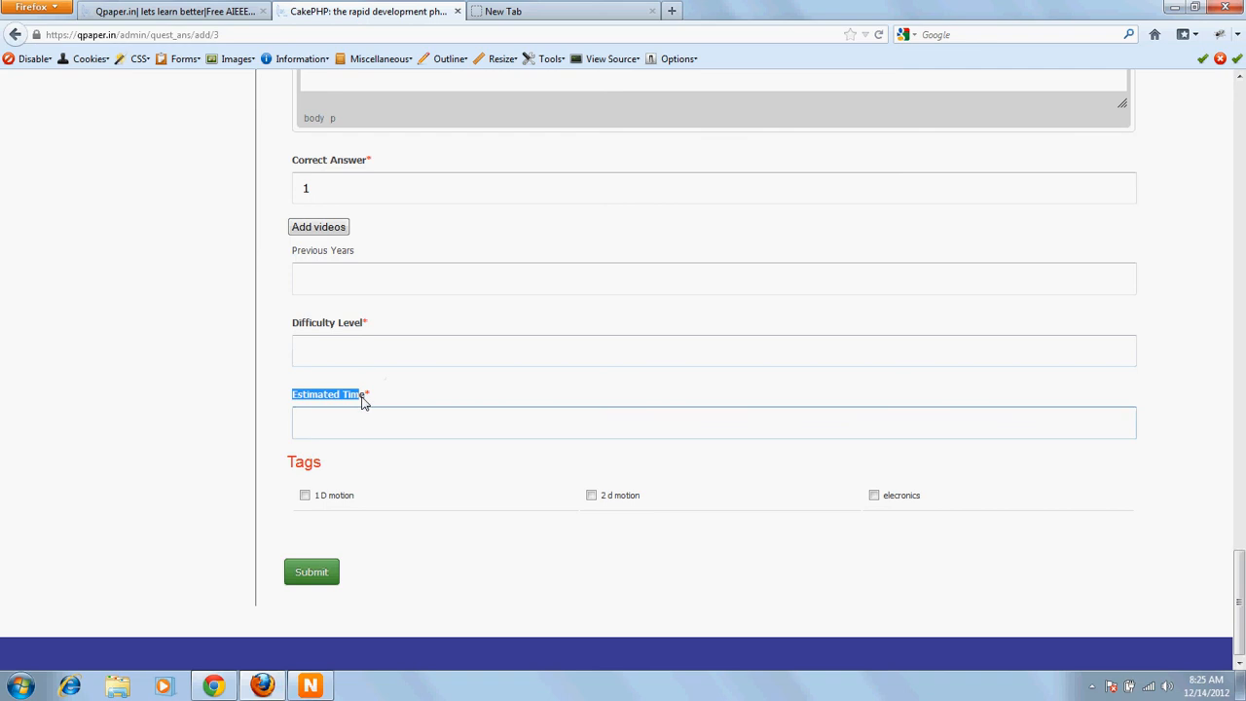
pyautogui.click(320, 403)
pyautogui.moveTo(292, 397); pyautogui.dragTo(368, 399)
pyautogui.click(343, 416)
pyautogui.write('120')
pyautogui.moveTo(340, 434); pyautogui.dragTo(169, 437)
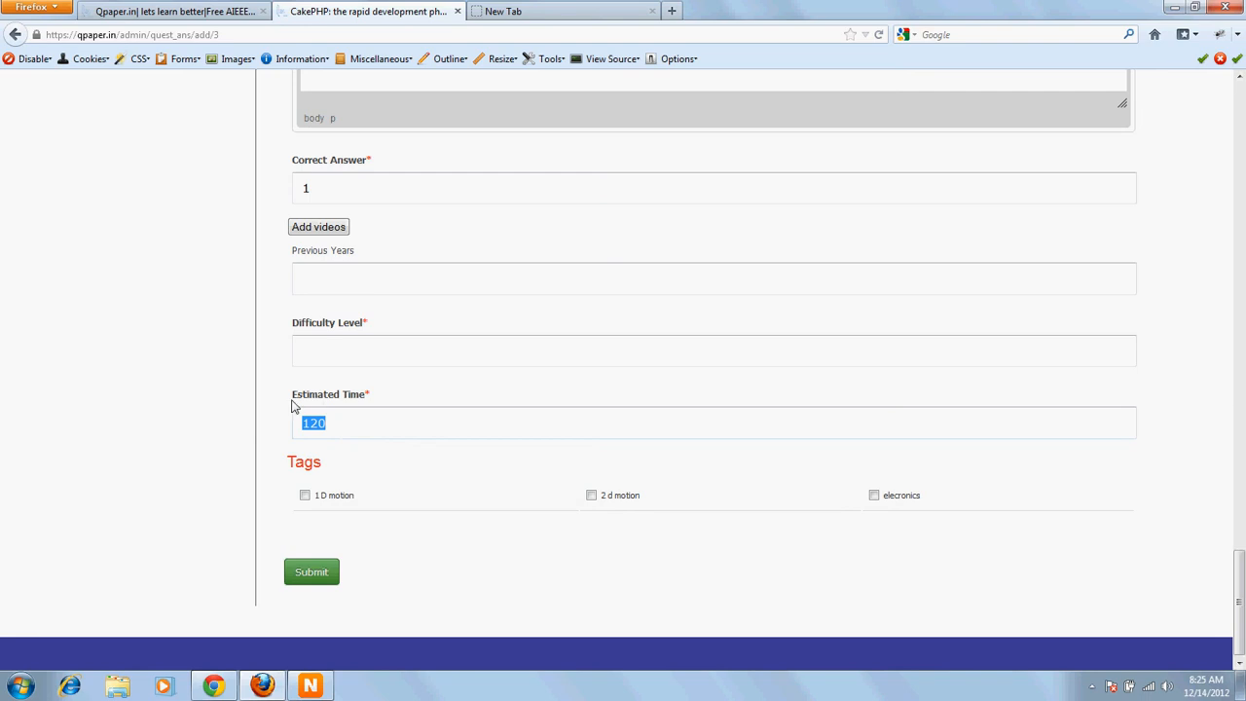
pyautogui.click(331, 423)
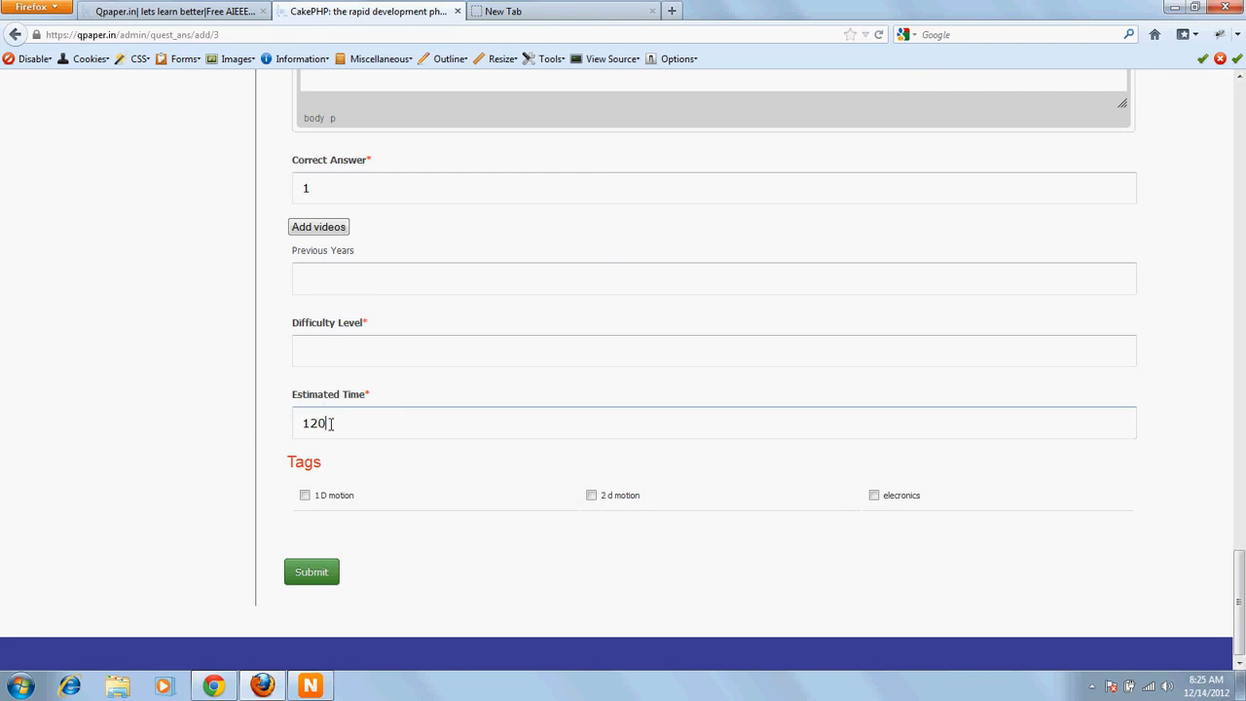
pyautogui.moveTo(331, 423); pyautogui.dragTo(294, 425)
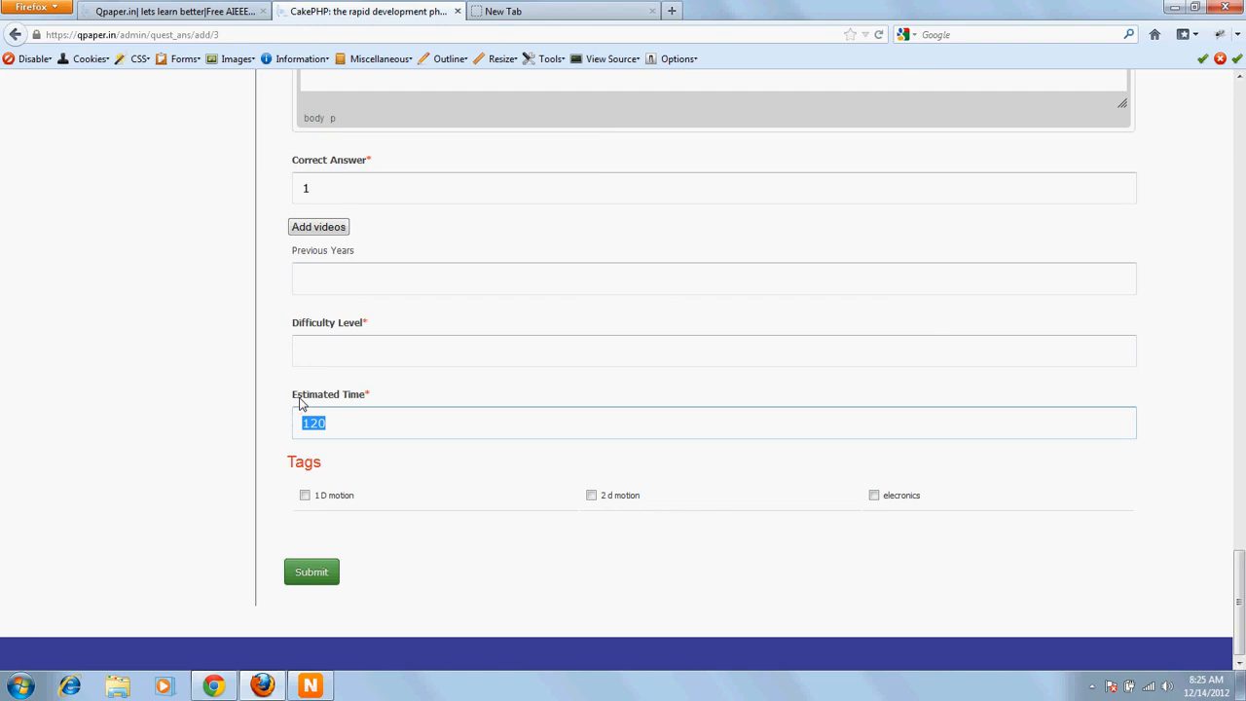
# Step: Tag the question with electronics only, leaving 1 D motion unchecked
pyautogui.moveTo(281, 474); pyautogui.dragTo(322, 468)
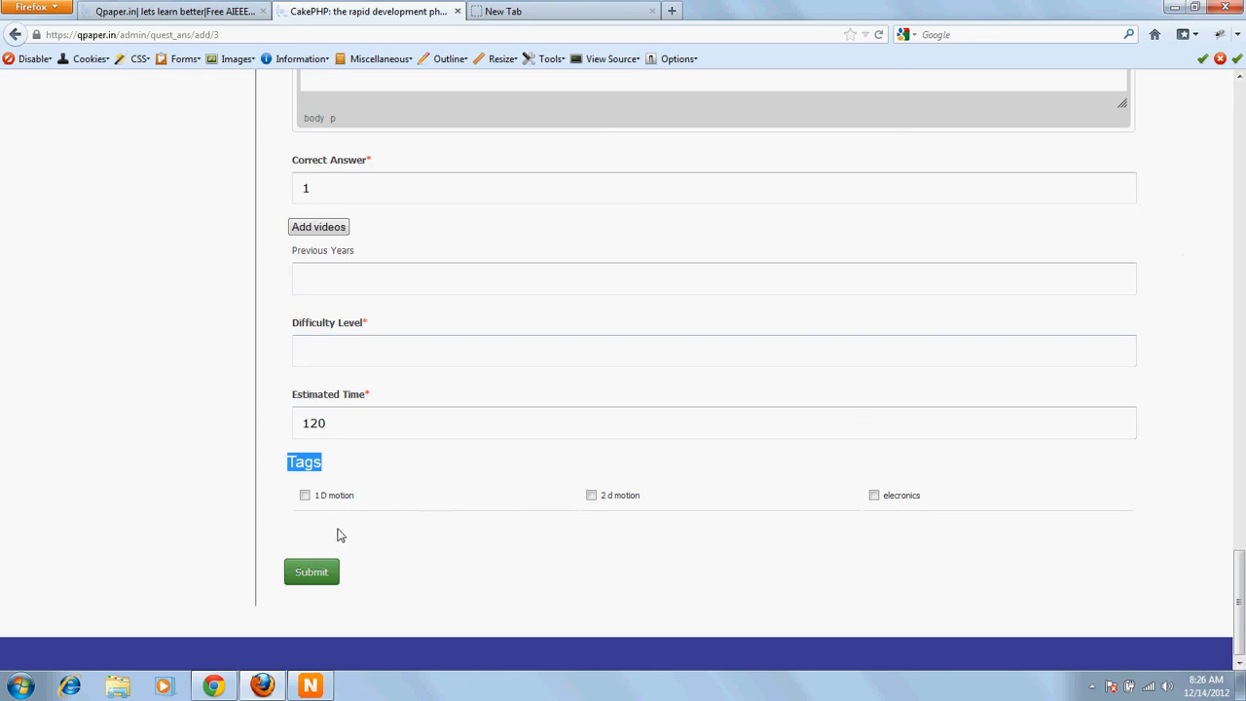
pyautogui.moveTo(315, 495); pyautogui.dragTo(359, 498)
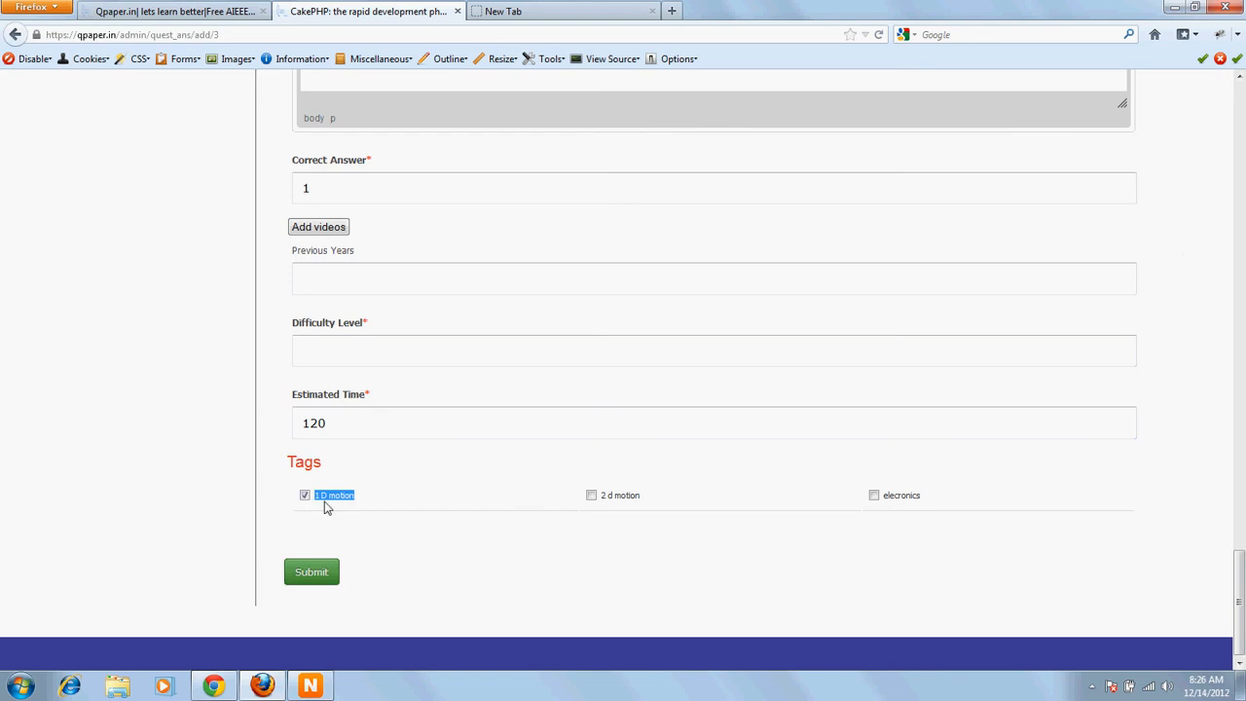
pyautogui.click(330, 498)
pyautogui.moveTo(355, 503); pyautogui.dragTo(360, 500)
pyautogui.click(304, 496)
pyautogui.click(873, 497)
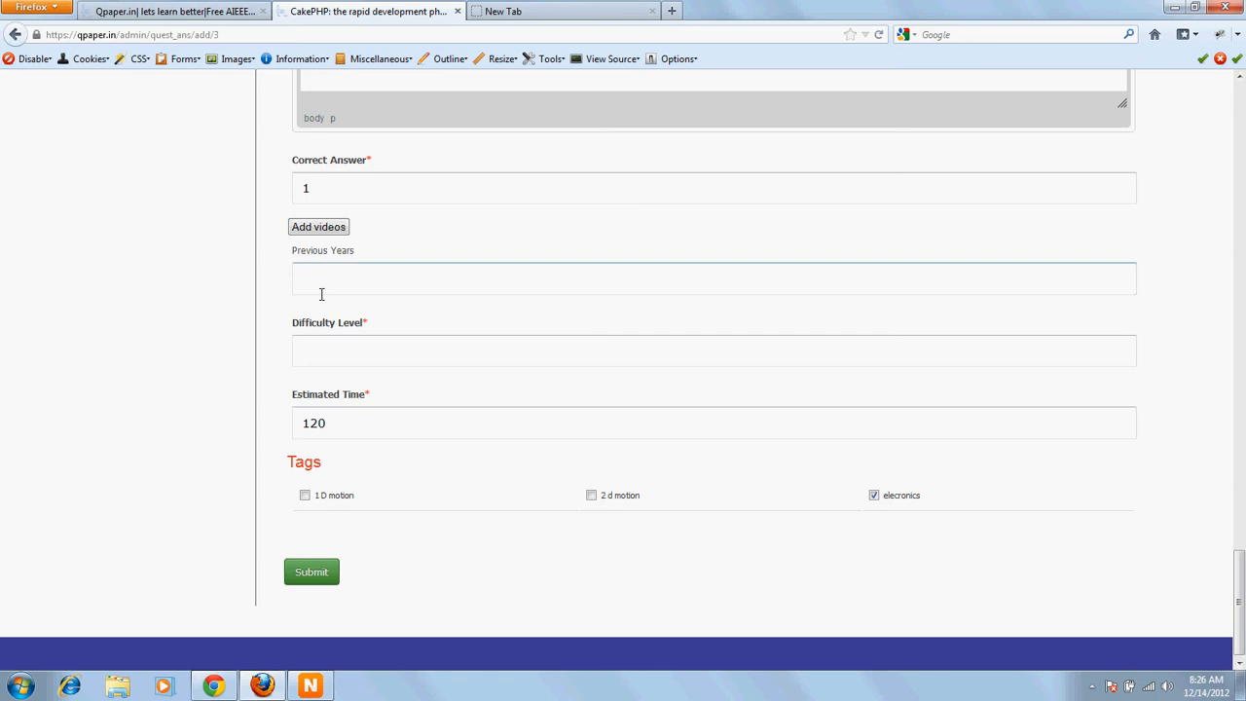
# Step: Set the difficulty level to 1
pyautogui.click(414, 281)
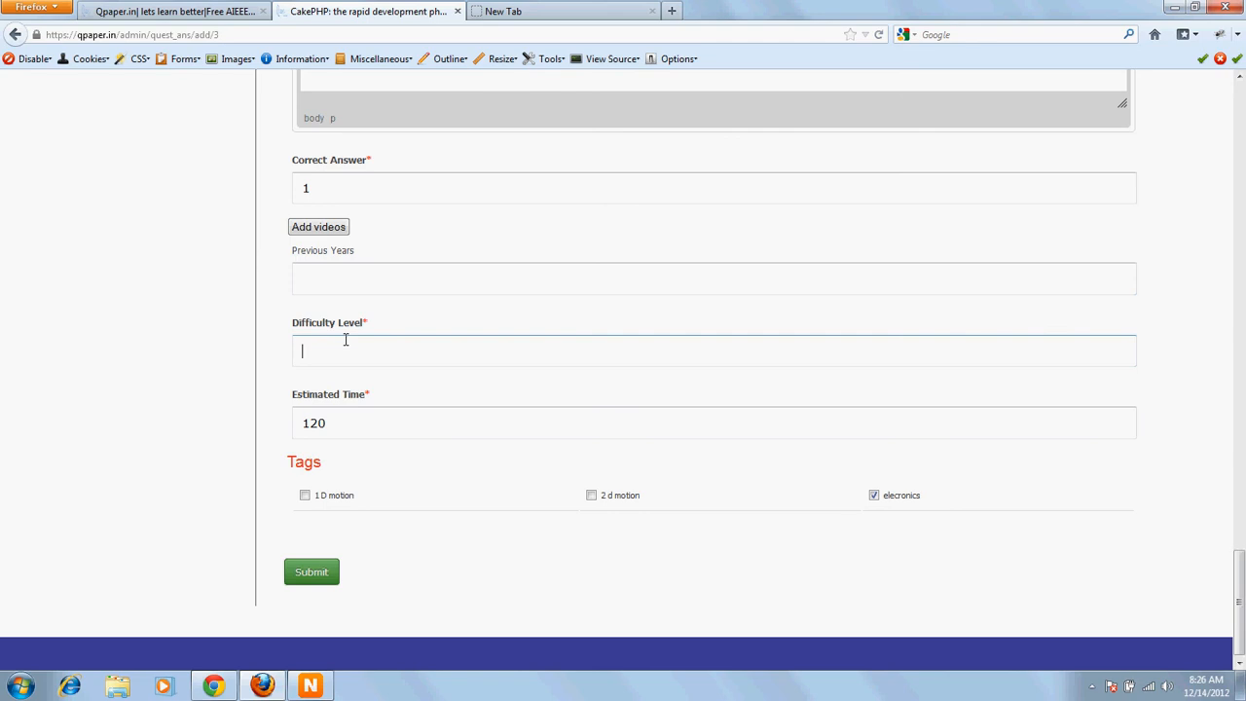
pyautogui.write('1')
# Step: Fill the Solution editor with the text Solution, copied from its field label
pyautogui.scroll(7, 345, 331)
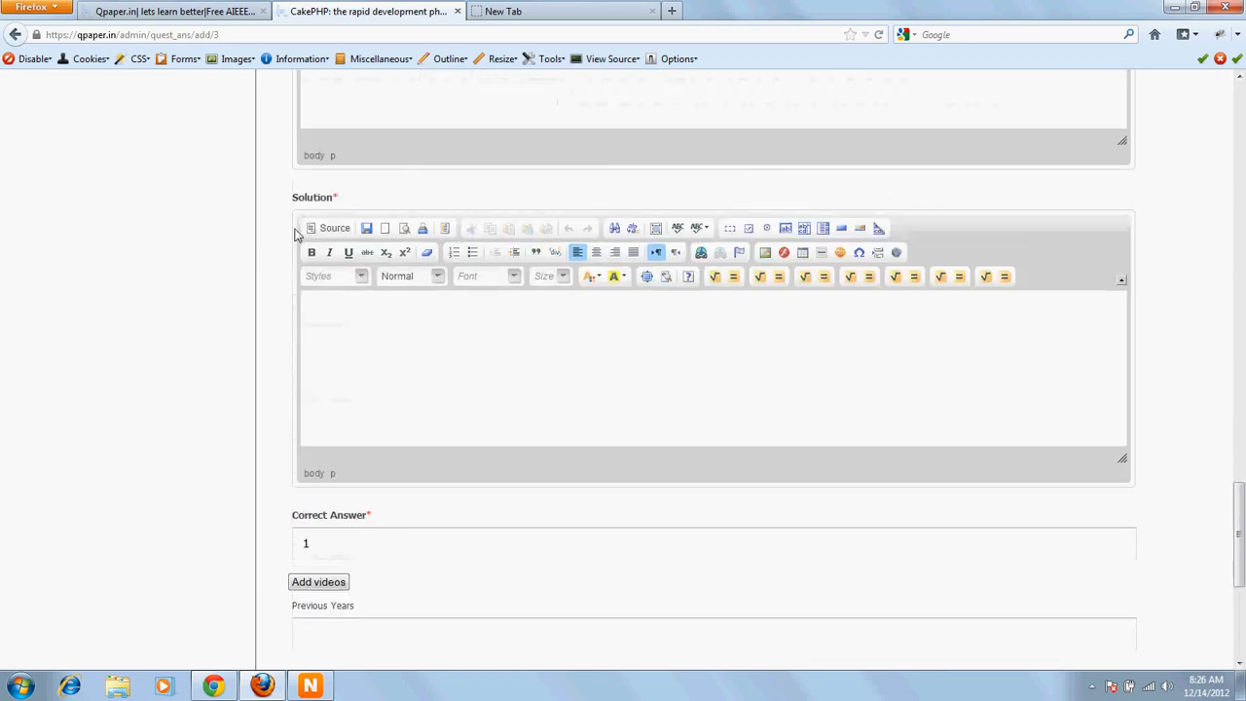
pyautogui.doubleClick(304, 197)
pyautogui.hotkey('ctrl', 'c')
pyautogui.click(395, 332)
pyautogui.hotkey('ctrl', 'v')
# Step: Fill the Answer 4 editor with the text Answer 4
pyautogui.scroll(5, 396, 292)
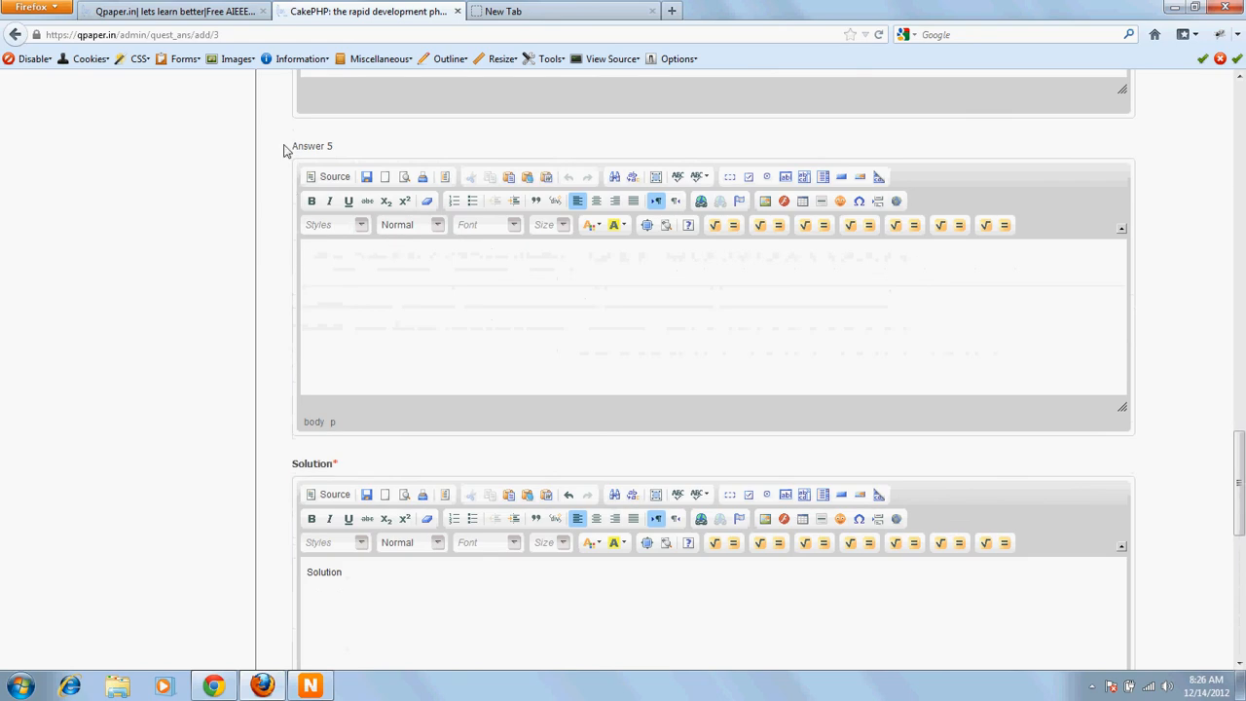
pyautogui.moveTo(284, 146); pyautogui.dragTo(361, 161)
pyautogui.scroll(5, 361, 167)
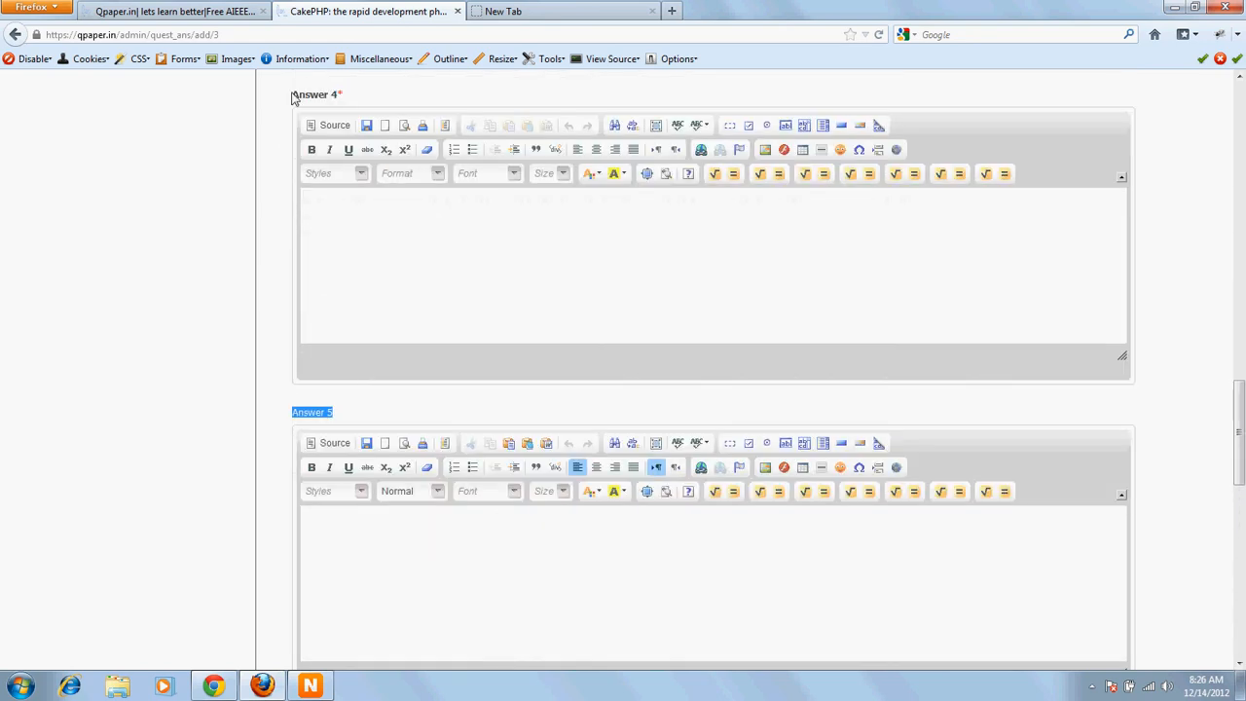
pyautogui.moveTo(292, 97); pyautogui.dragTo(396, 110)
pyautogui.hotkey('ctrl', 'c')
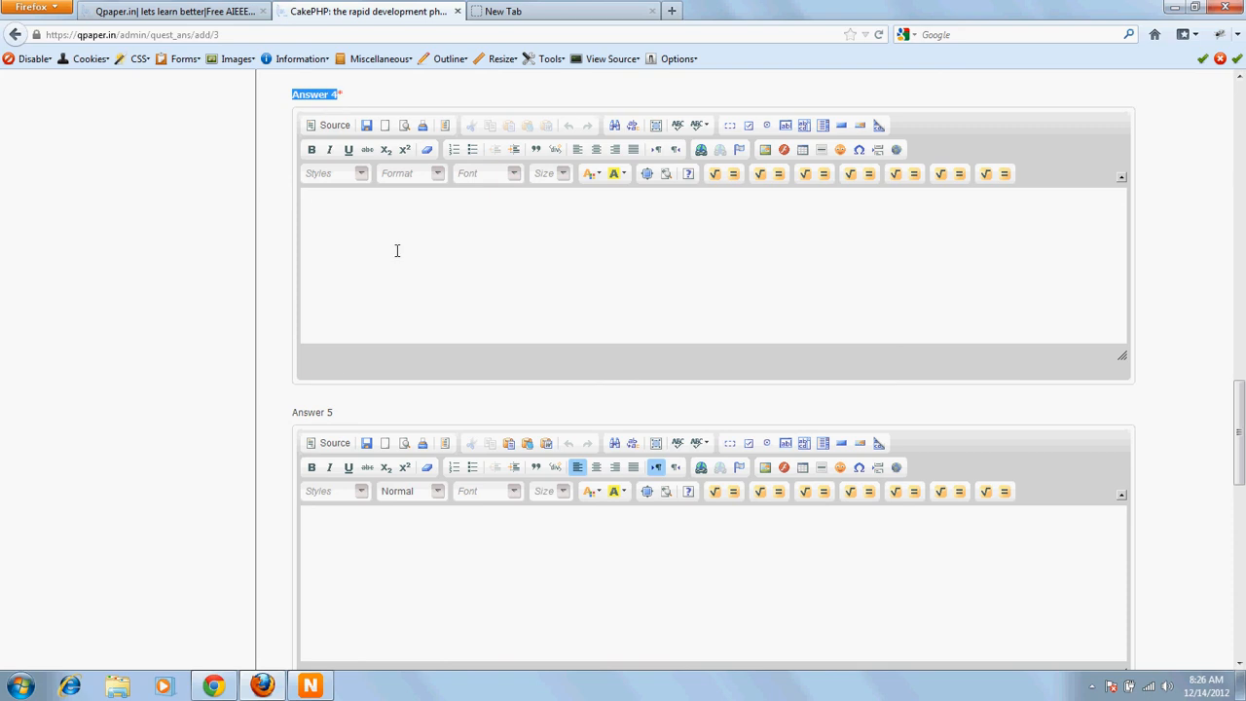
pyautogui.click(398, 250)
pyautogui.hotkey('ctrl', 'v')
# Step: Fill the Answer 3 editor with the text Answer 3
pyautogui.scroll(1, 394, 243)
pyautogui.scroll(4, 328, 203)
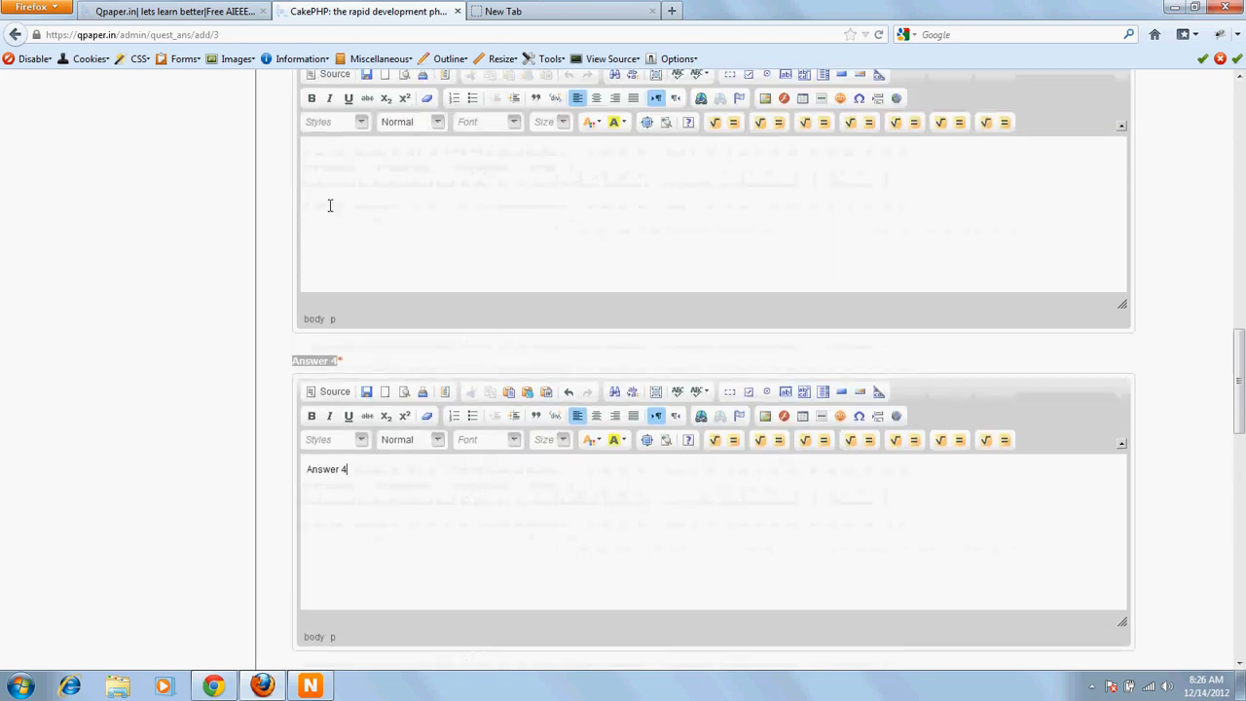
pyautogui.scroll(3, 315, 166)
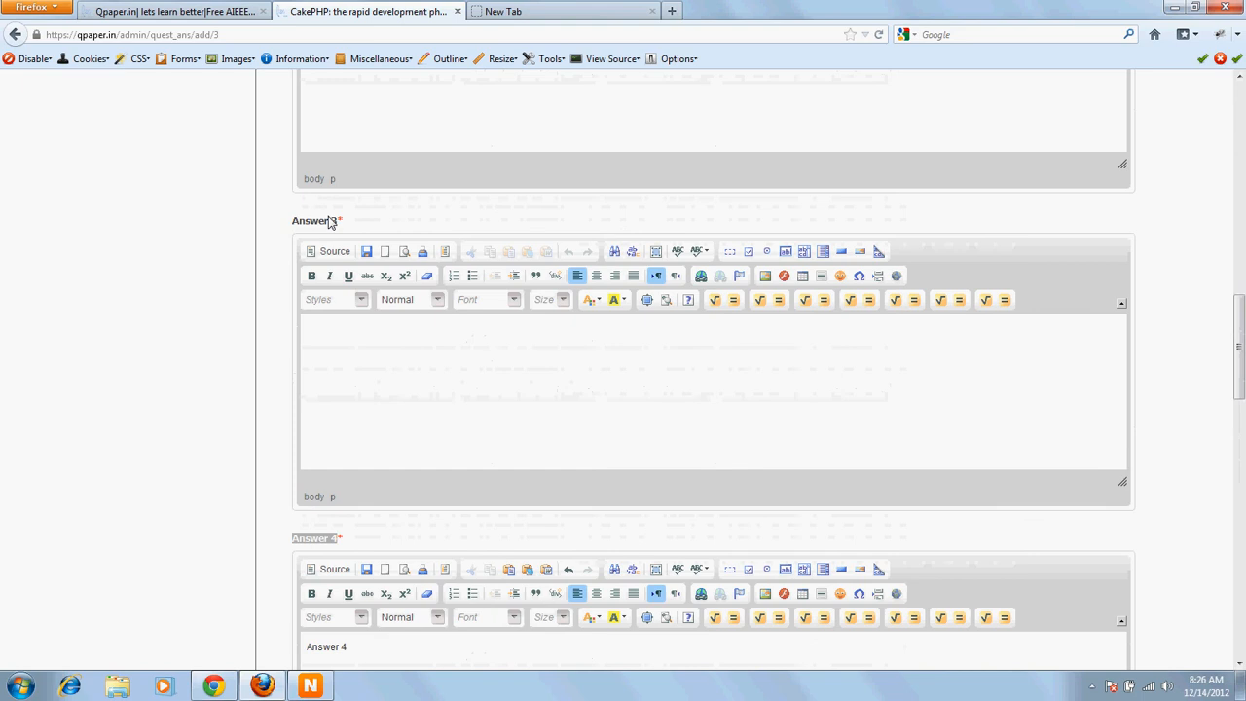
pyautogui.moveTo(291, 221); pyautogui.dragTo(398, 223)
pyautogui.hotkey('ctrl', 'c')
pyautogui.click(393, 359)
pyautogui.hotkey('ctrl', 'v')
# Step: Fill the Answer 2 editor with the text Answer 2
pyautogui.scroll(5, 394, 341)
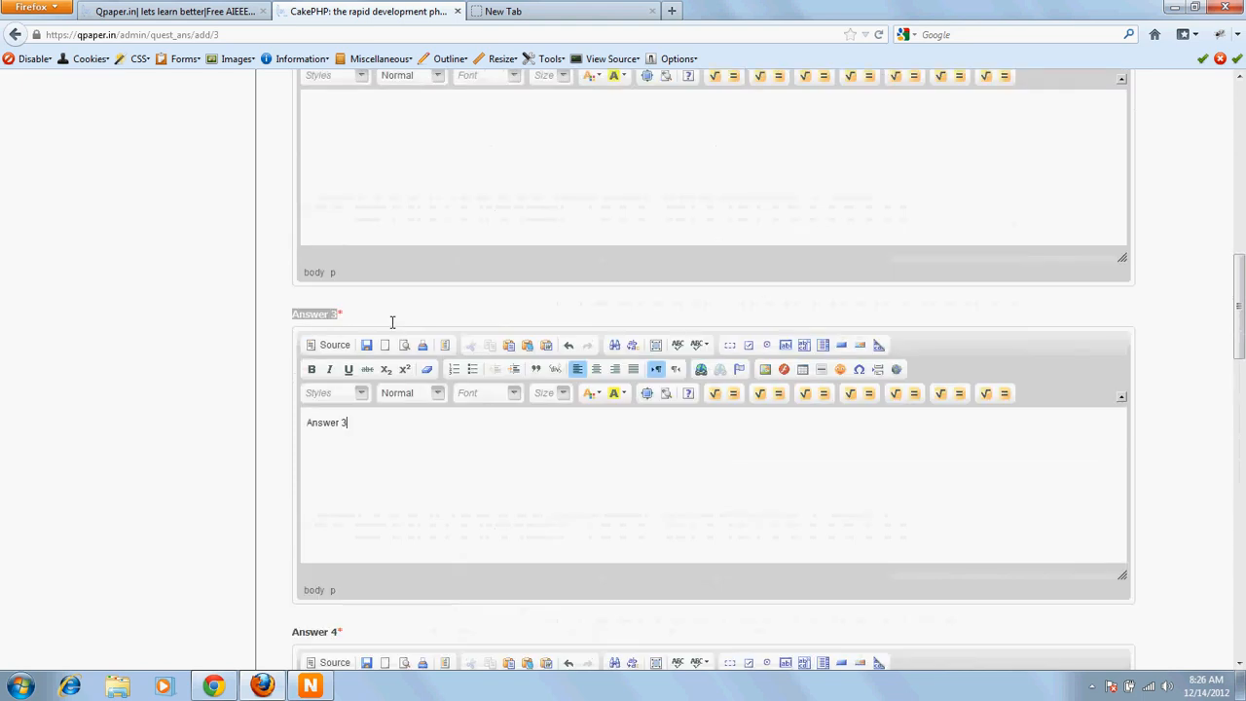
pyautogui.moveTo(293, 169); pyautogui.dragTo(405, 189)
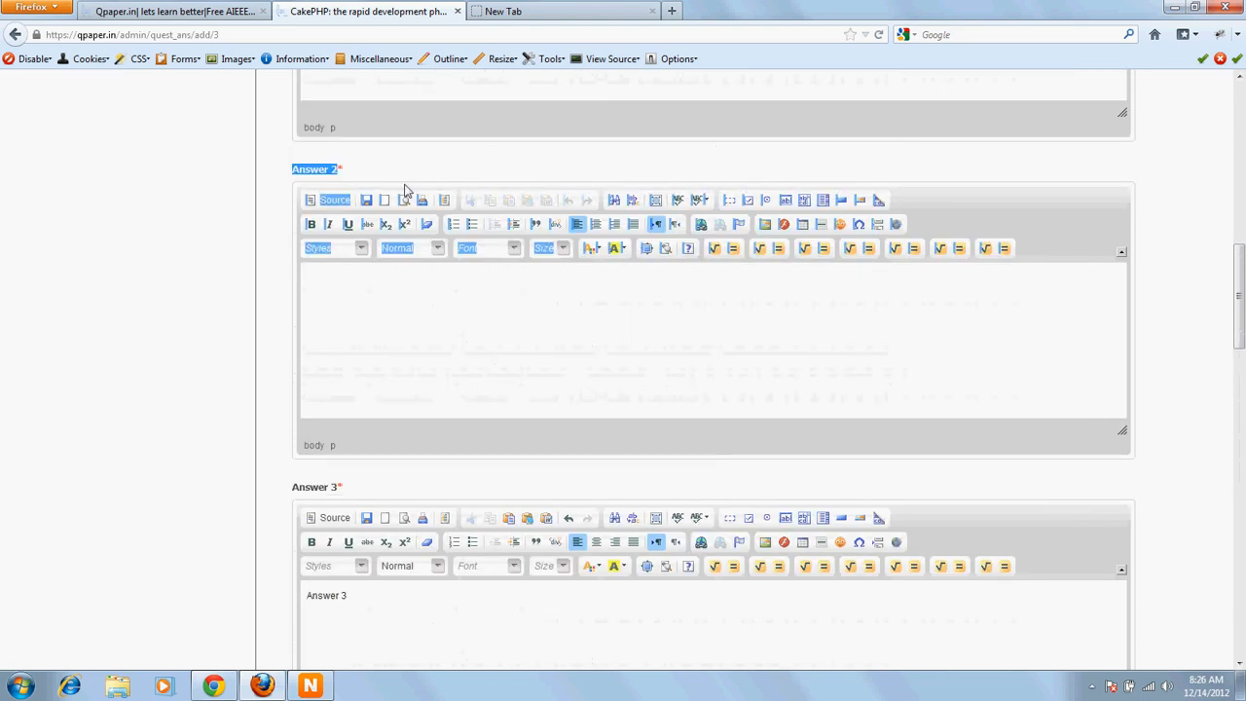
pyautogui.hotkey('ctrl', 'c')
pyautogui.click(381, 295)
pyautogui.hotkey('ctrl', 'v')
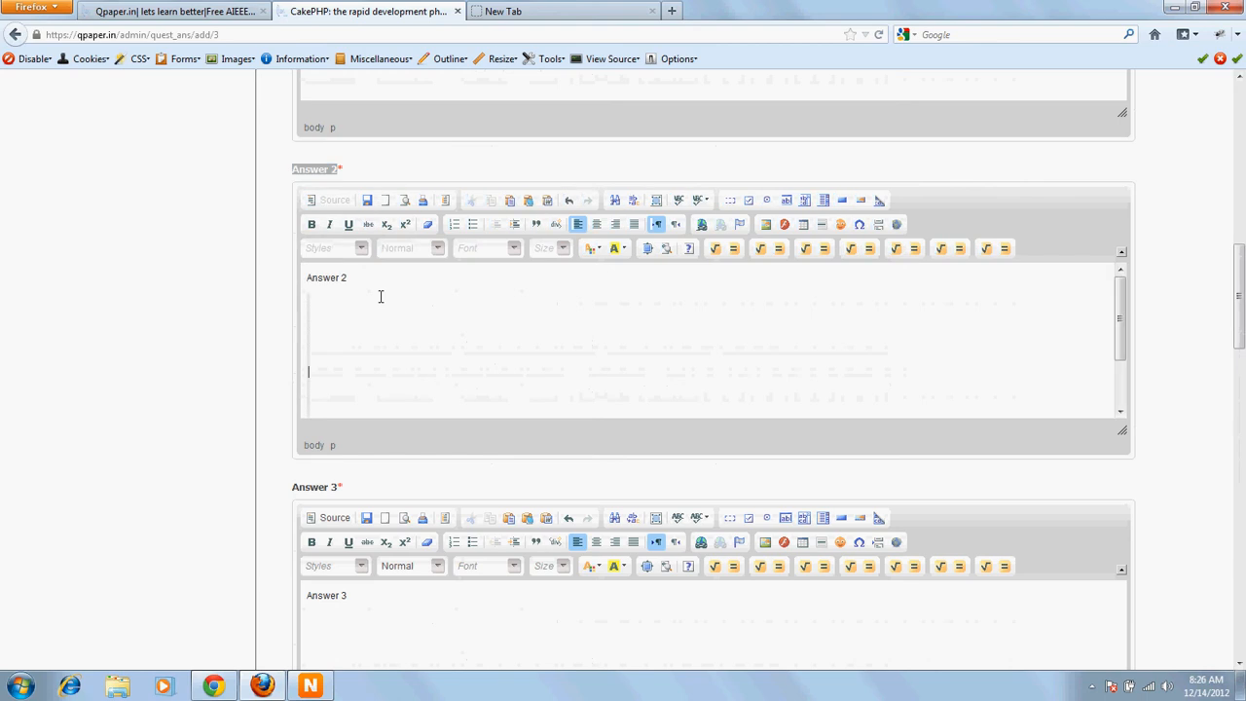
# Step: Fill the Answer 1 editor with the text Answer 1
pyautogui.scroll(3, 381, 296)
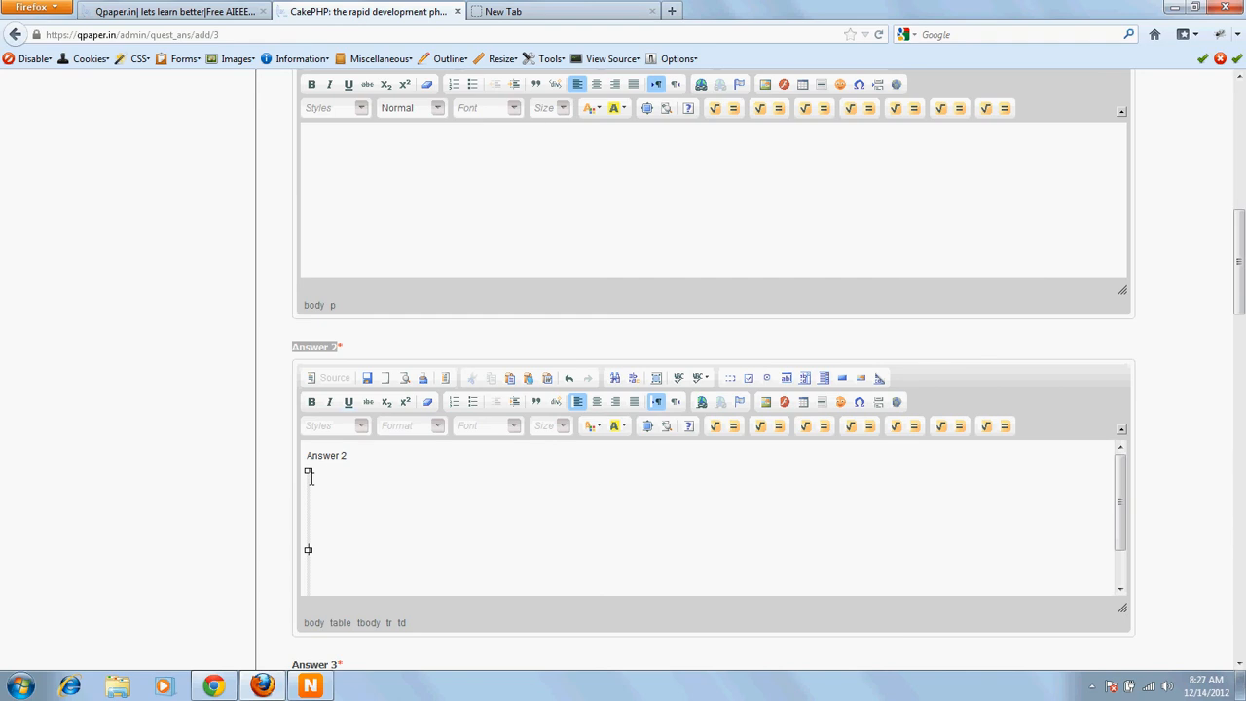
pyautogui.scroll(2, 382, 293)
pyautogui.moveTo(309, 265); pyautogui.dragTo(348, 303)
pyautogui.click(395, 400)
pyautogui.hotkey('ctrl', 'v')
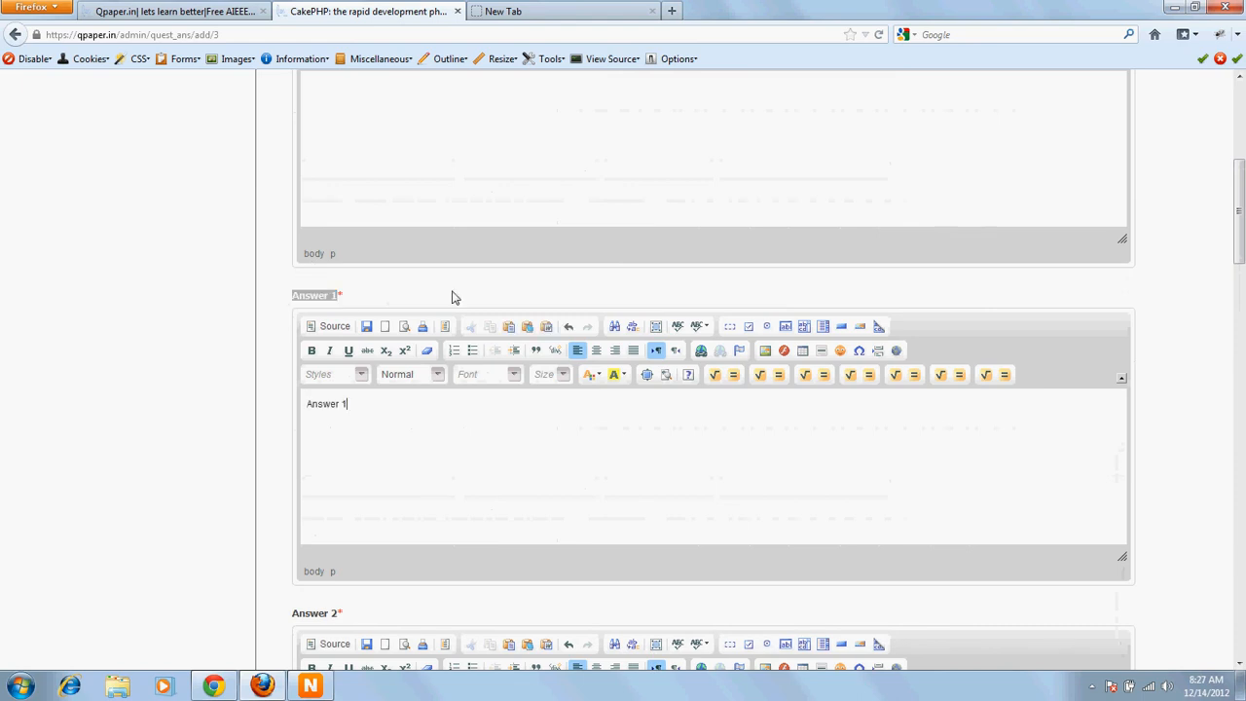
# Step: Fill the Question editor with the text Question
pyautogui.scroll(5, 454, 283)
pyautogui.moveTo(292, 245); pyautogui.dragTo(353, 247)
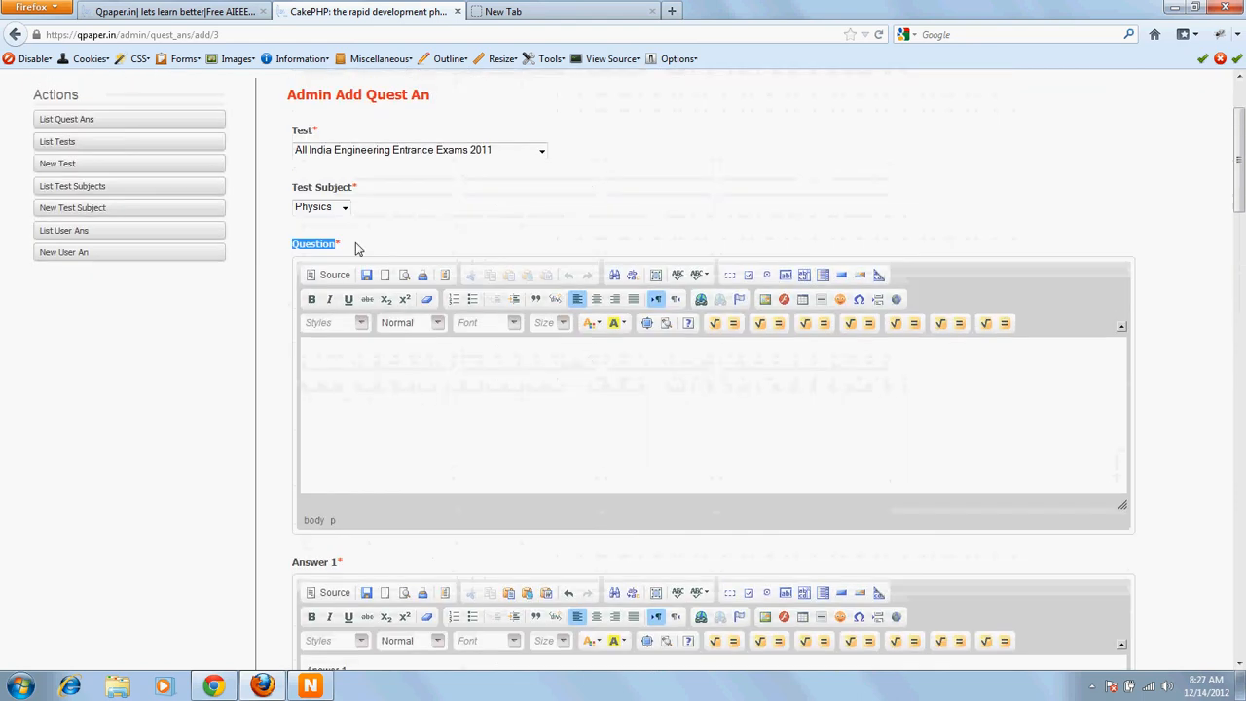
pyautogui.click(382, 396)
pyautogui.hotkey('ctrl', 'v')
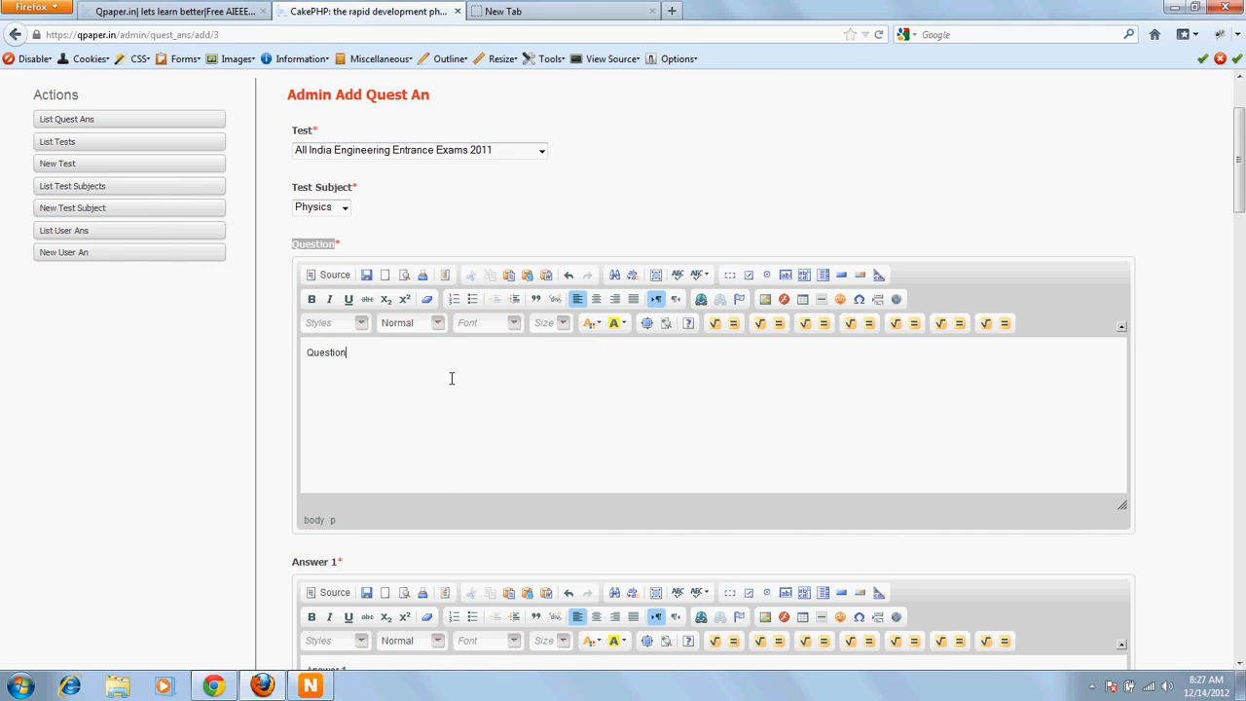
# Step: Submit the new question and answers form
pyautogui.moveTo(1238, 177); pyautogui.dragTo(1243, 634)
pyautogui.click(317, 568)
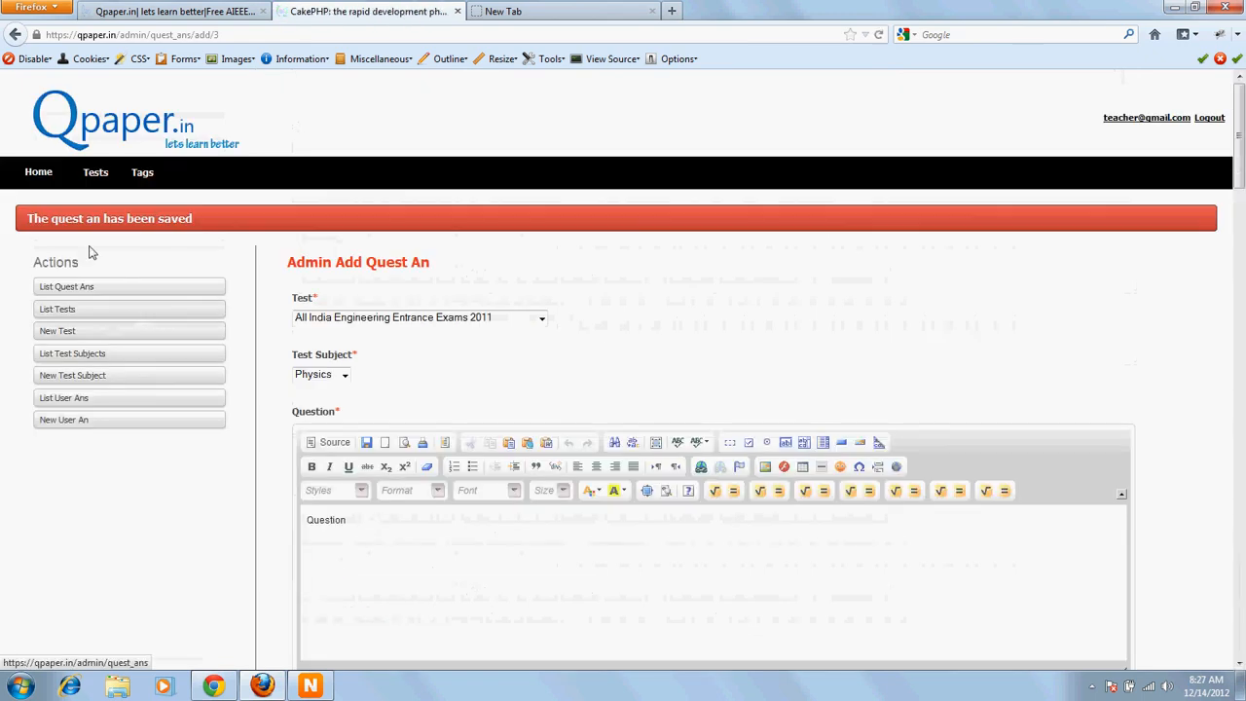
pyautogui.moveTo(39, 232); pyautogui.dragTo(195, 231)
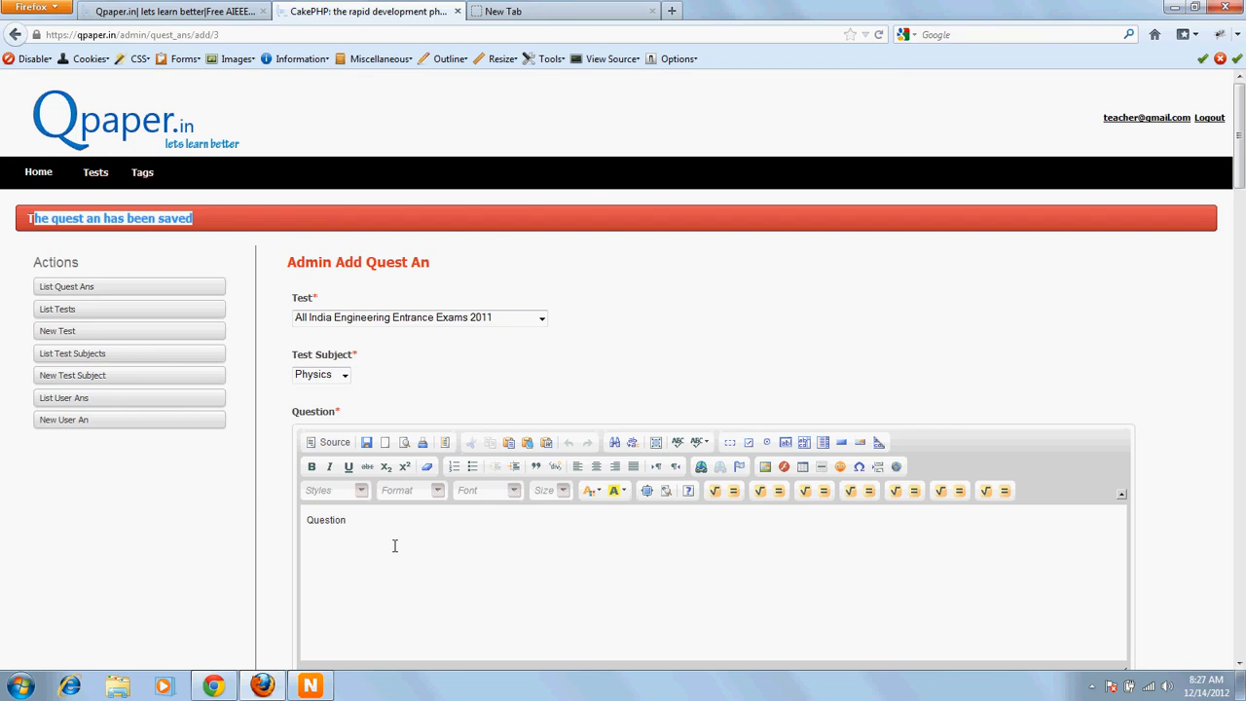
pyautogui.moveTo(288, 263); pyautogui.dragTo(445, 268)
pyautogui.click(532, 283)
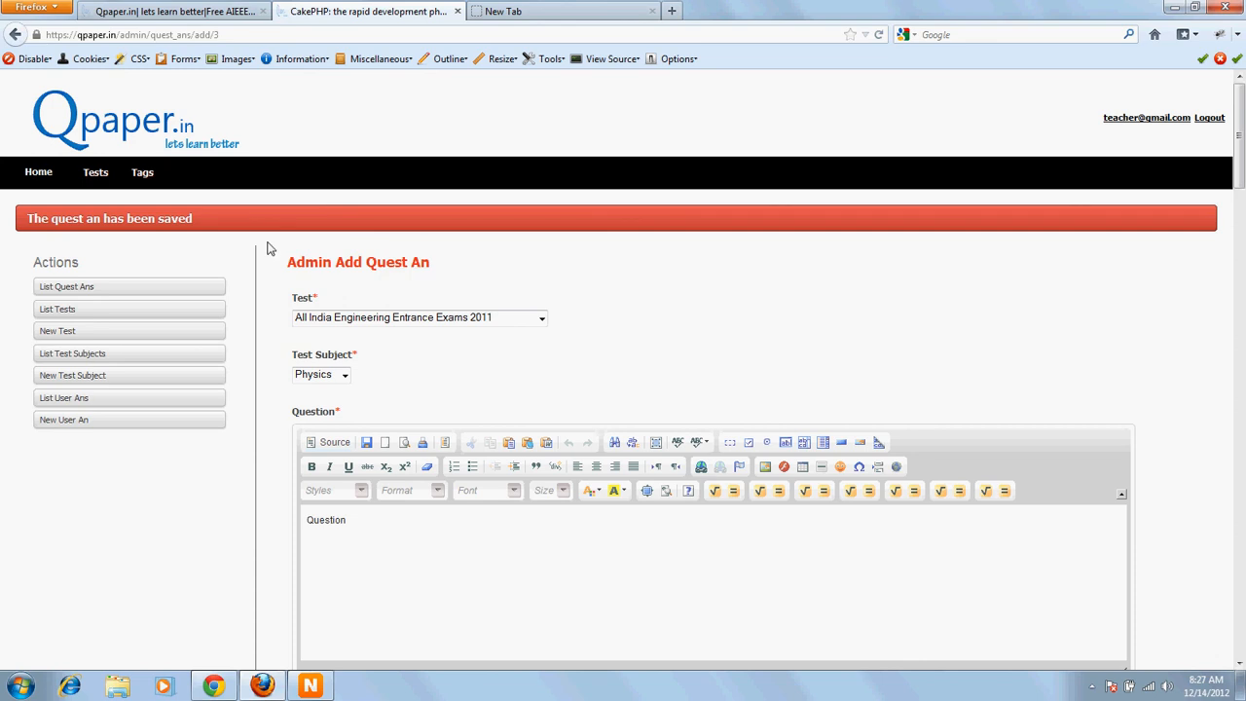
pyautogui.moveTo(56, 218); pyautogui.dragTo(198, 218)
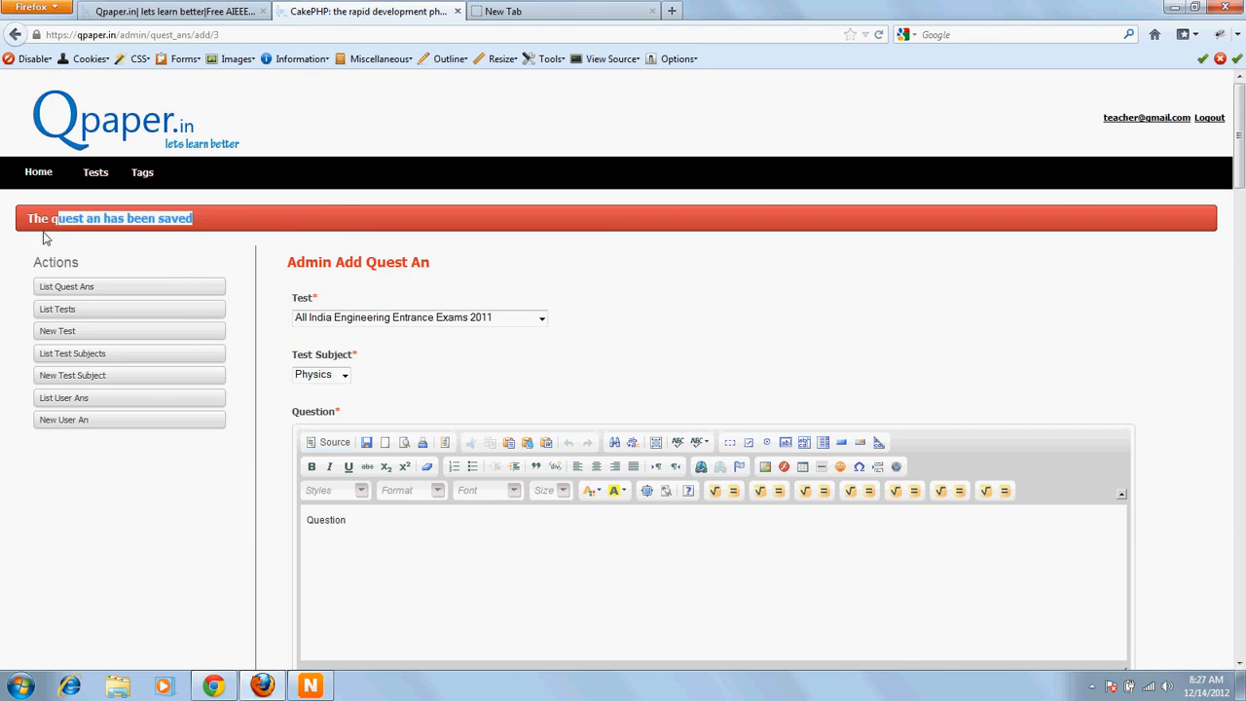
pyautogui.moveTo(26, 222); pyautogui.dragTo(184, 214)
pyautogui.click(95, 220)
pyautogui.moveTo(50, 220); pyautogui.dragTo(96, 220)
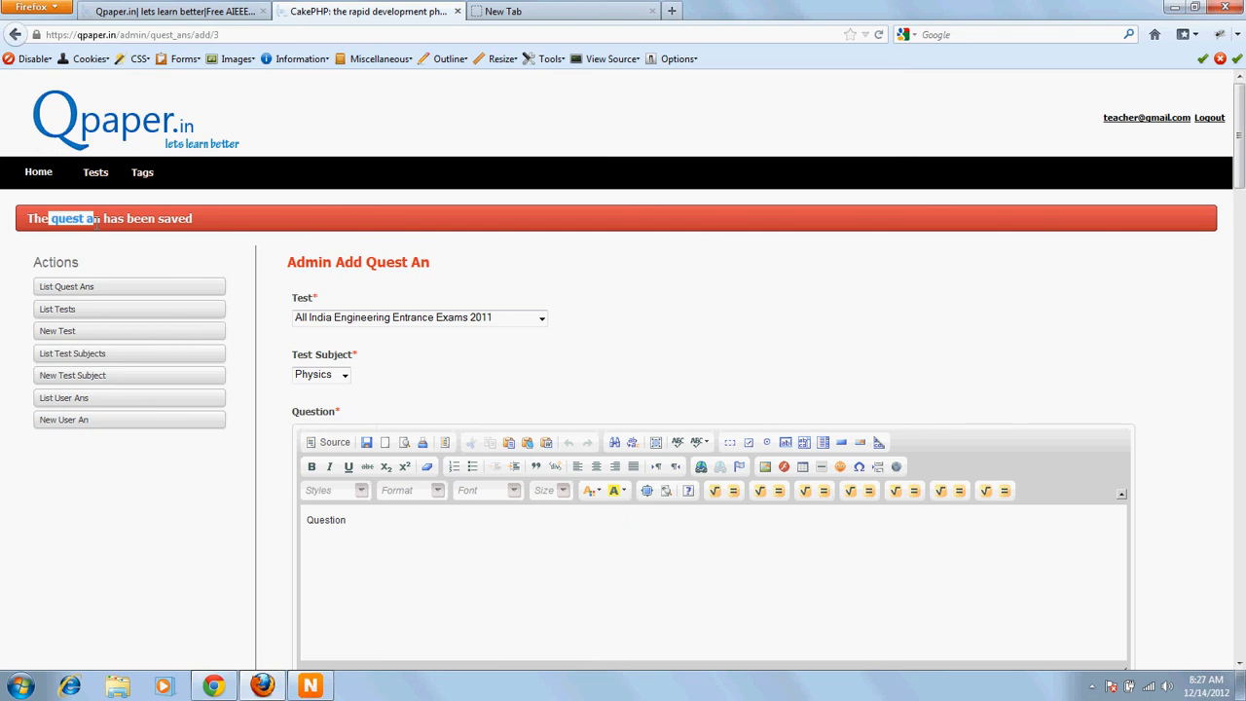
# Step: Open the WIRIS formula editor for the Question and insert a 2×2 matrix filled with 2s
pyautogui.scroll(-2, 353, 464)
pyautogui.click(532, 493)
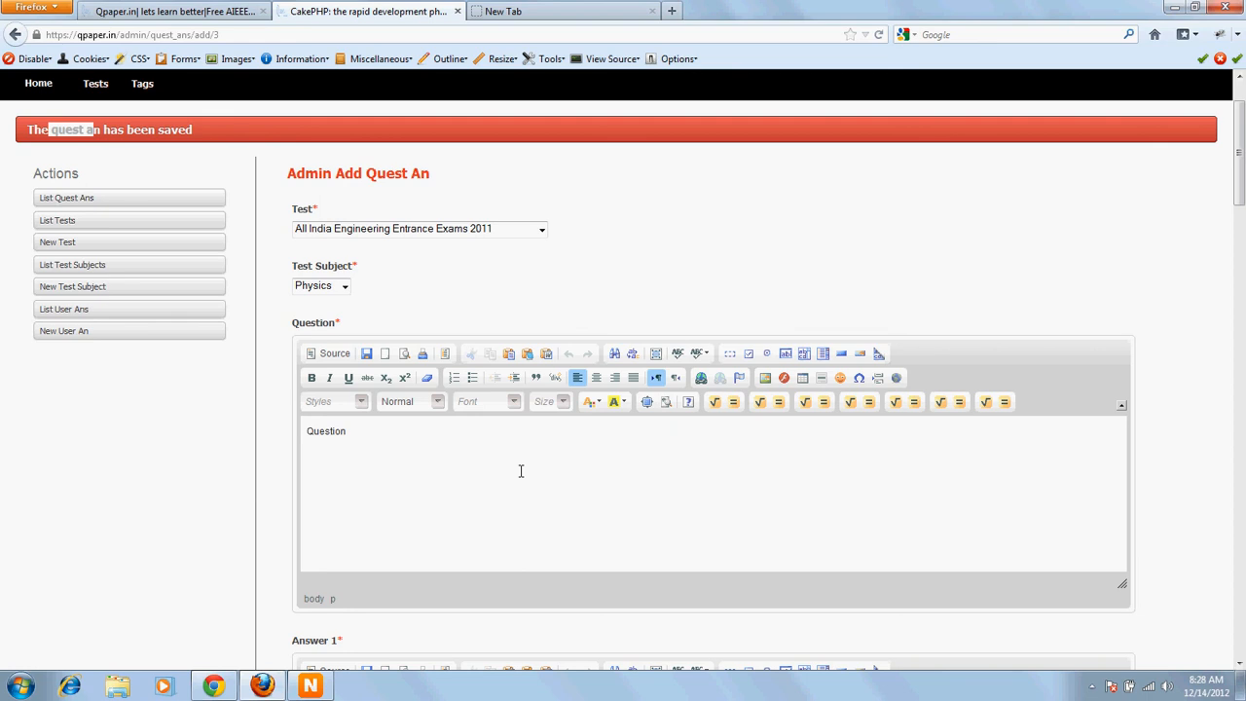
pyautogui.click(715, 403)
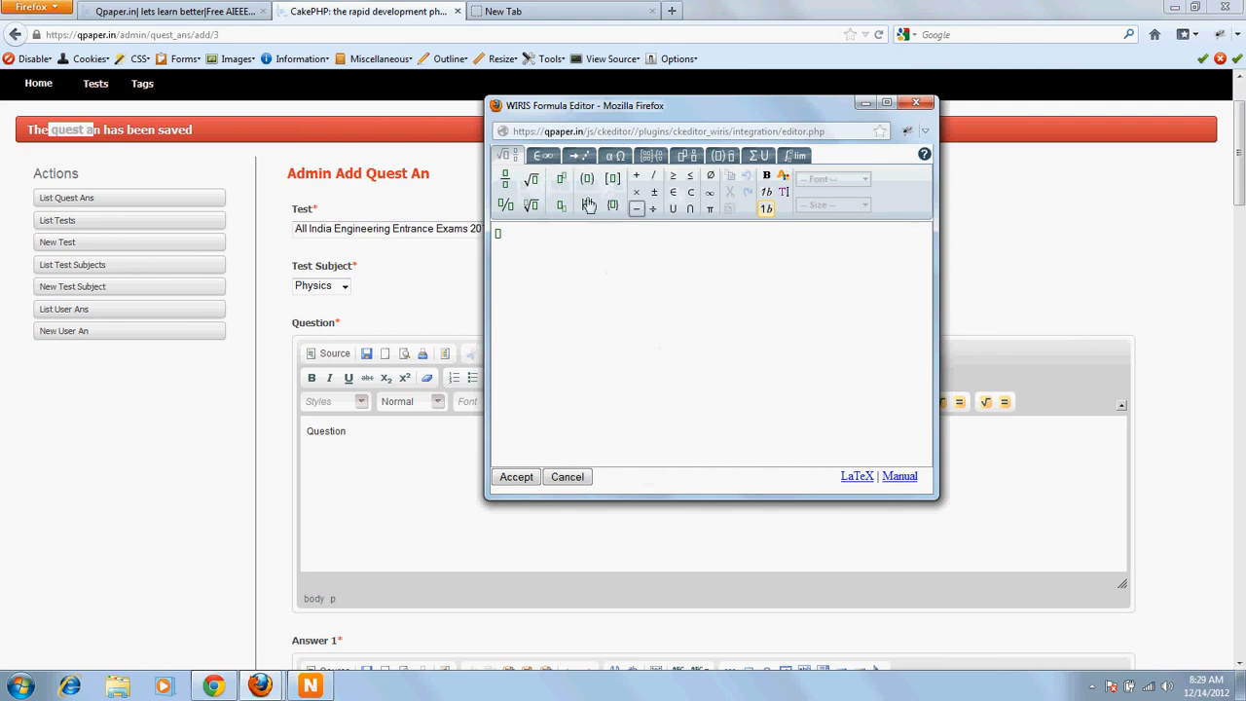
pyautogui.click(542, 155)
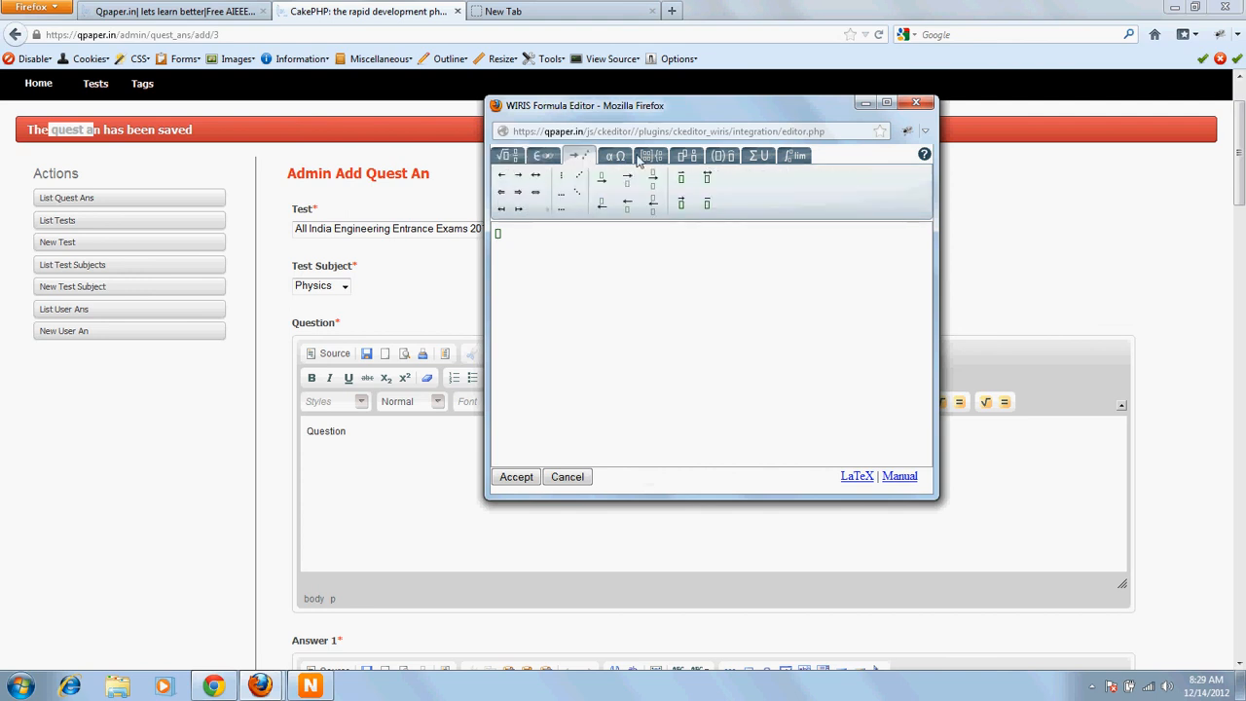
pyautogui.click(615, 156)
pyautogui.click(646, 156)
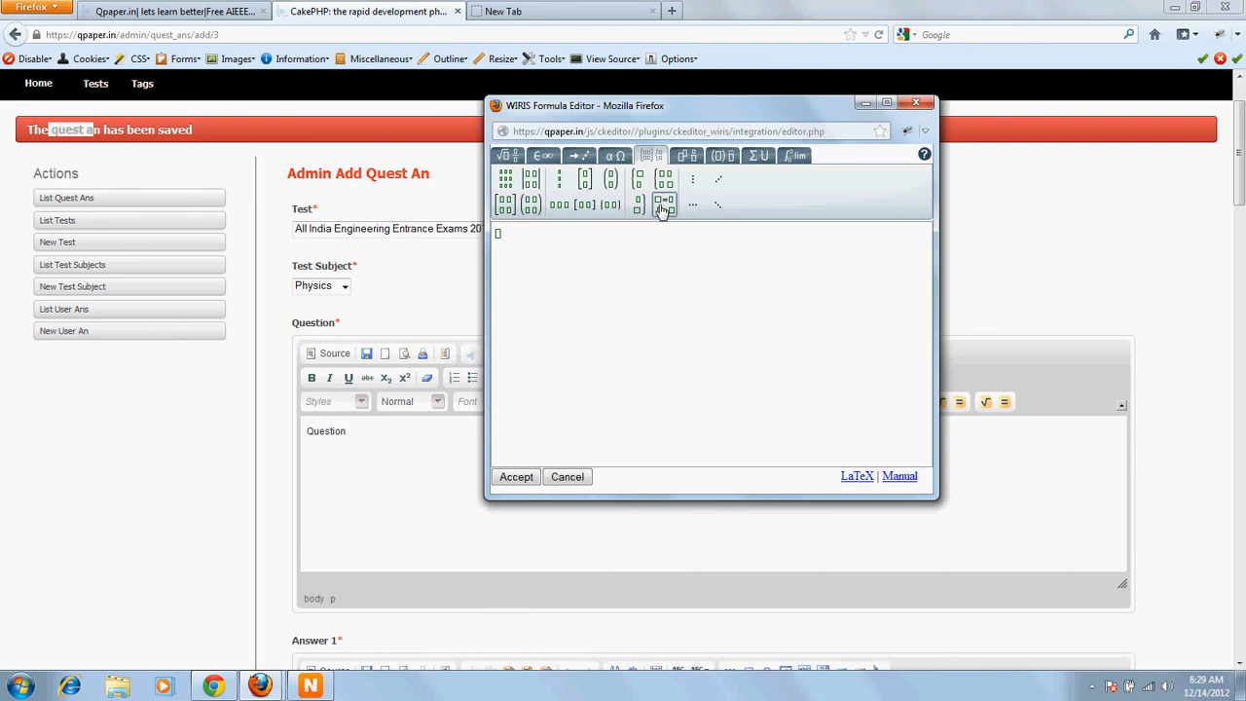
pyautogui.click(505, 179)
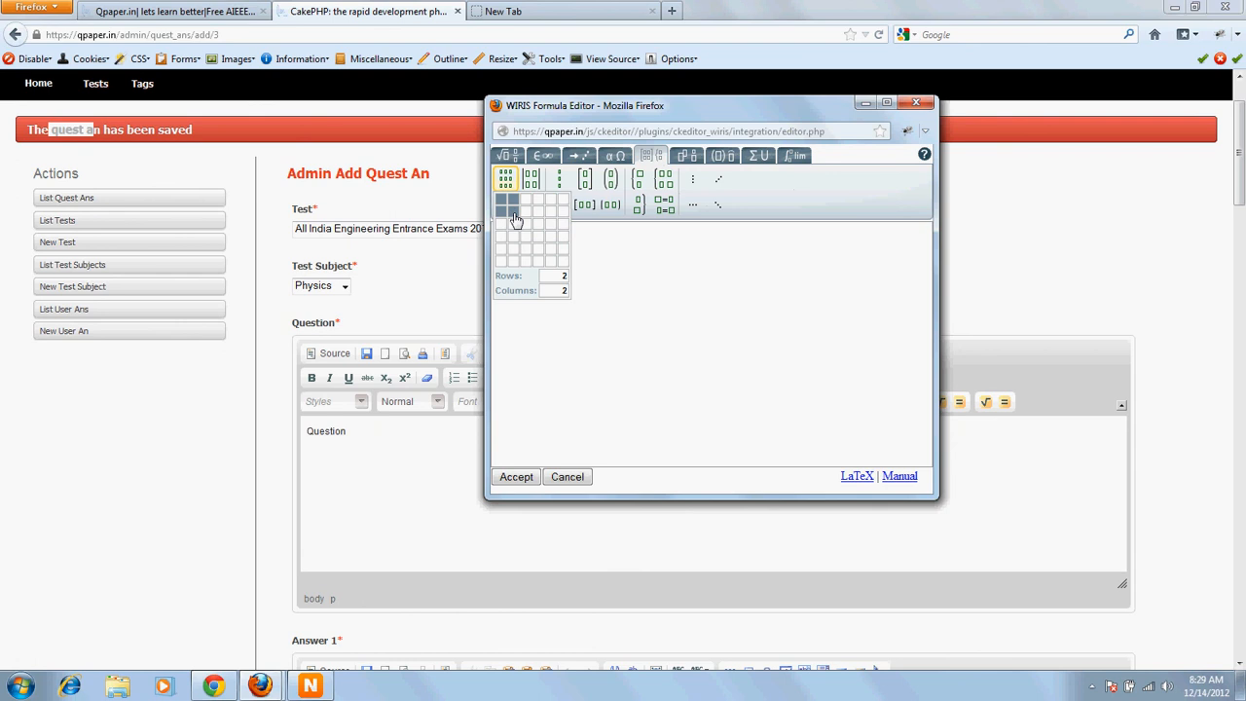
pyautogui.click(516, 220)
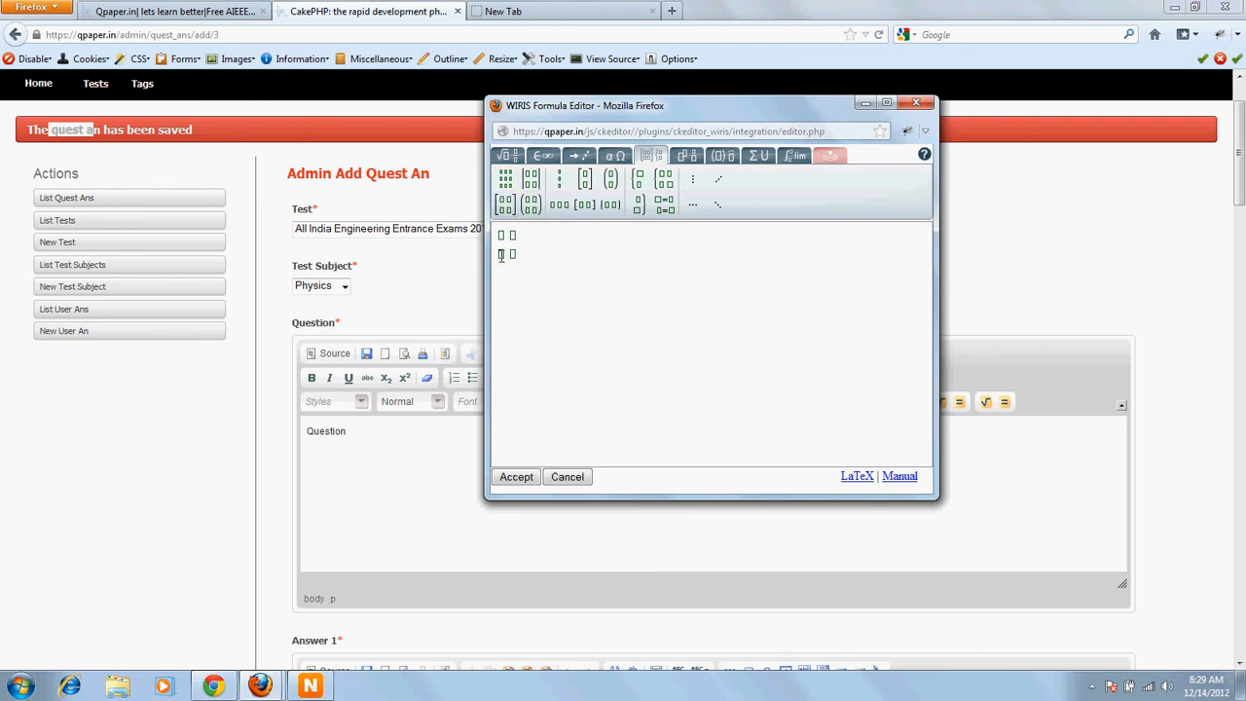
pyautogui.write('2 2')
pyautogui.press('Tab')
pyautogui.write('2')
pyautogui.press('Tab')
pyautogui.write('2')
# Step: Browse through the formula editor's symbol tabs
pyautogui.click(503, 157)
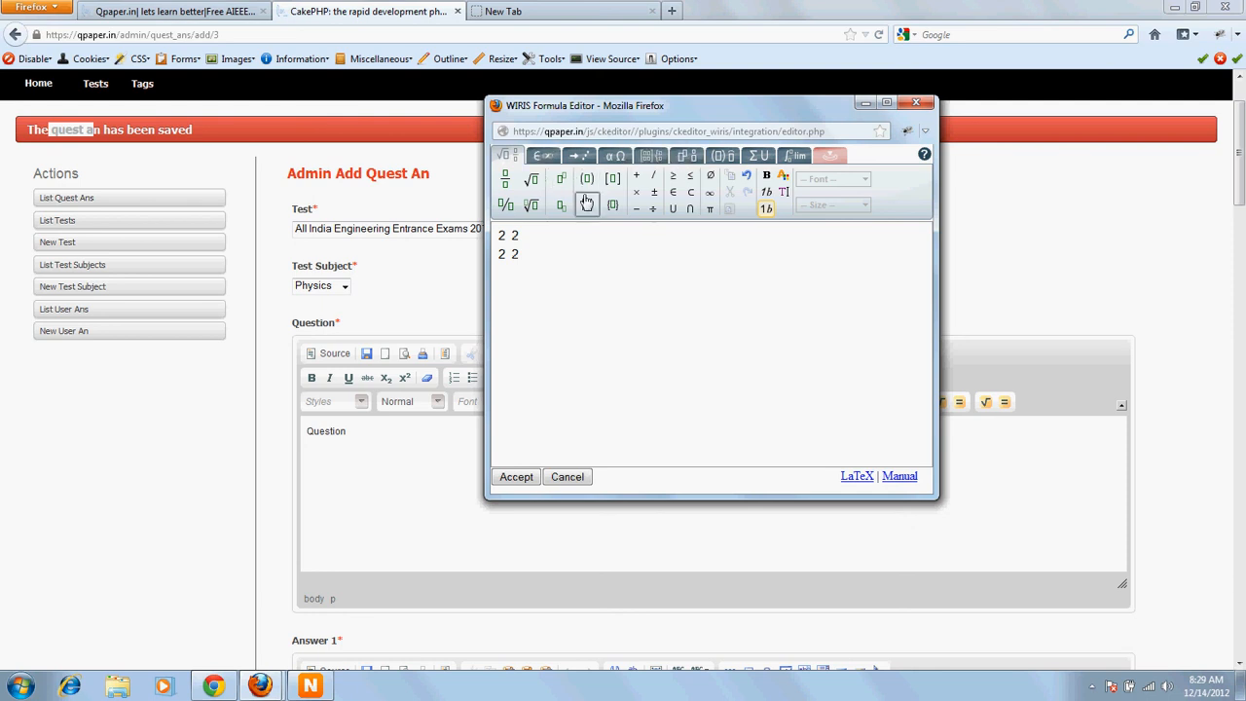
pyautogui.click(533, 159)
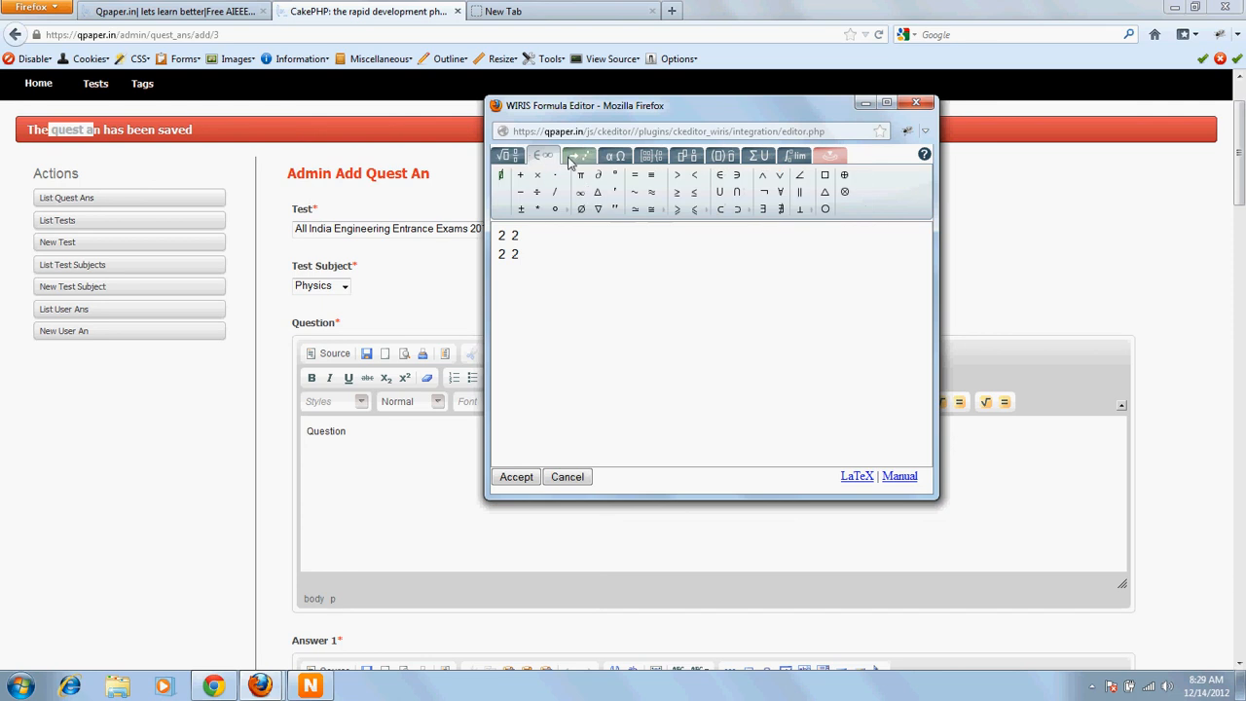
pyautogui.click(576, 158)
pyautogui.click(617, 157)
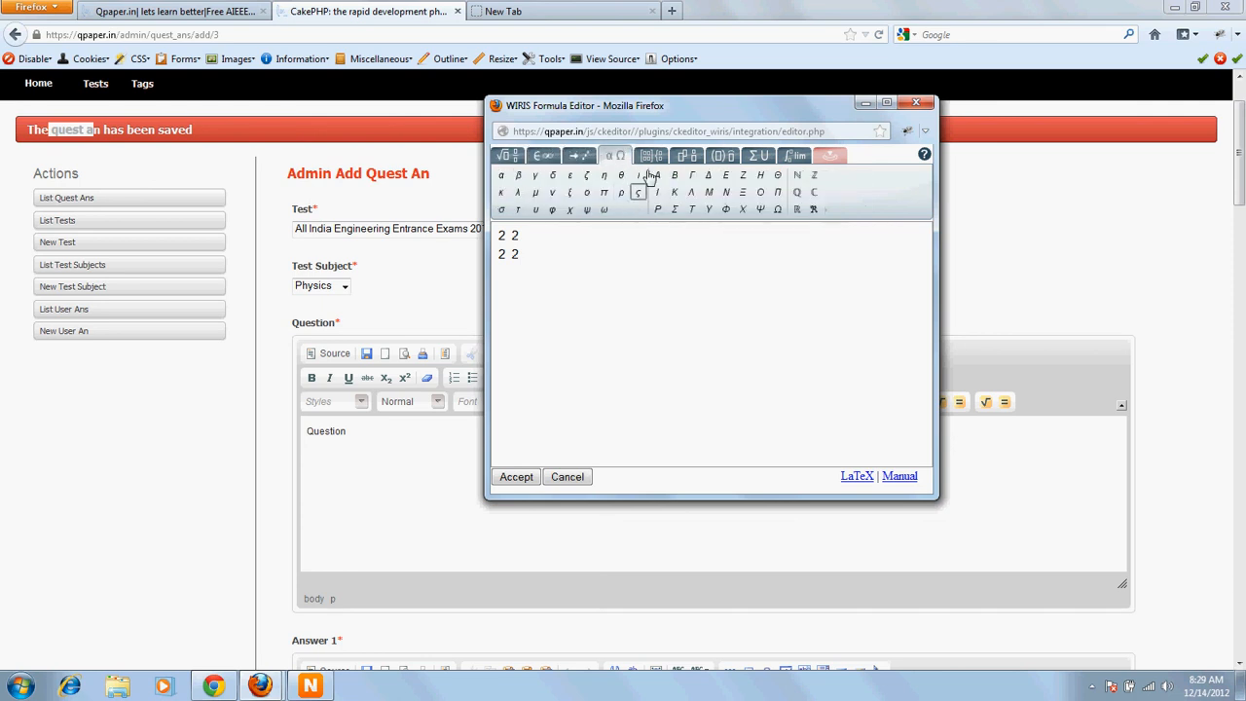
pyautogui.click(650, 156)
pyautogui.click(686, 156)
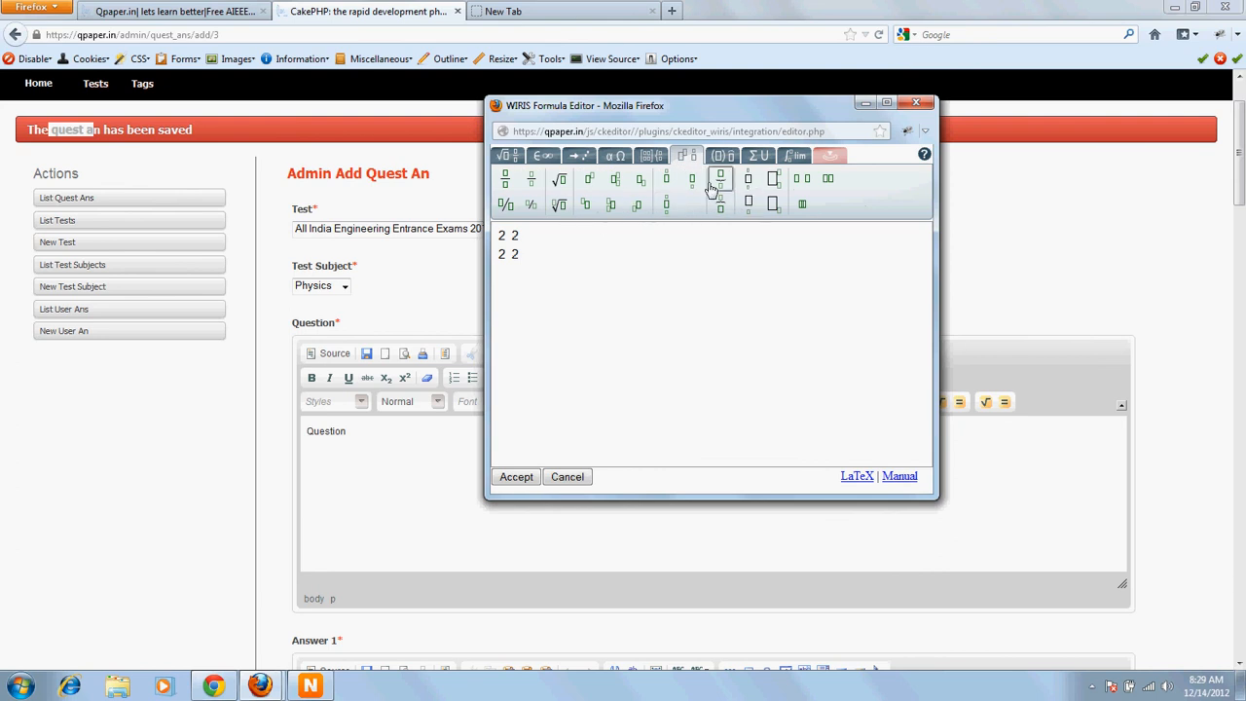
pyautogui.click(722, 156)
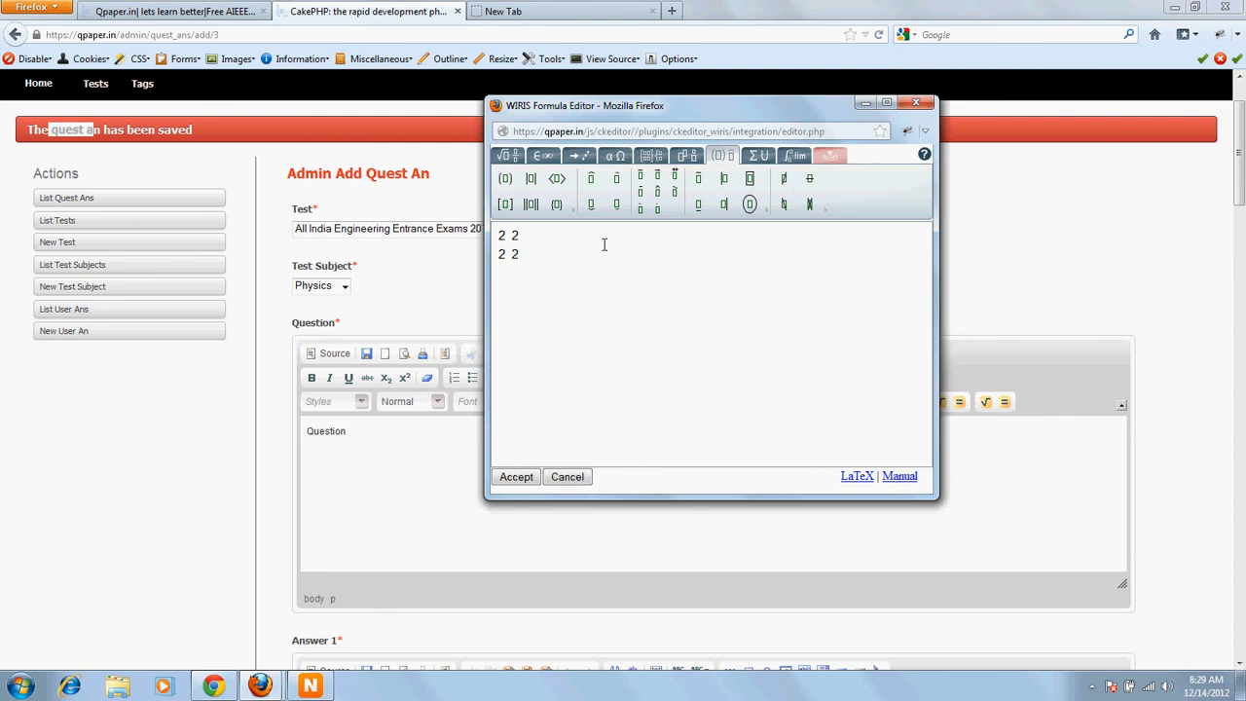
pyautogui.click(758, 156)
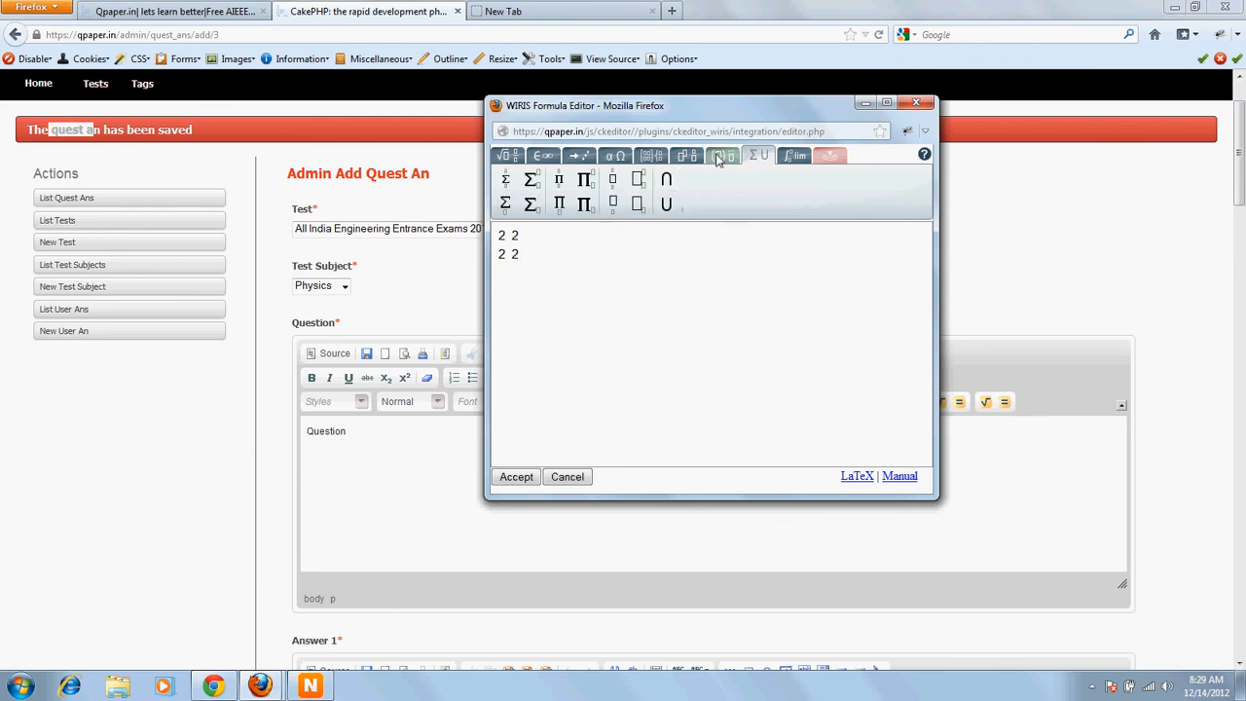
pyautogui.click(796, 156)
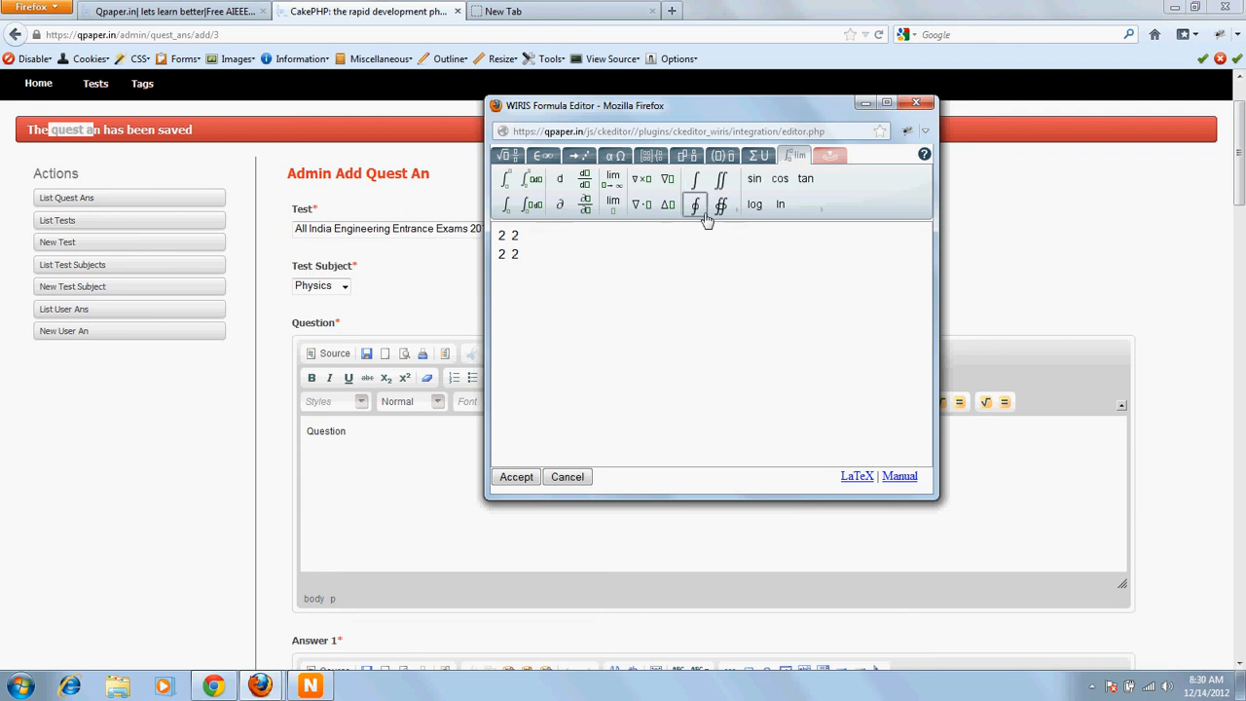
# Step: Add an integral with upper limit 2 after the matrix and accept the formula into the Question
pyautogui.click(506, 204)
pyautogui.write('2')
pyautogui.click(564, 263)
pyautogui.write('ff')
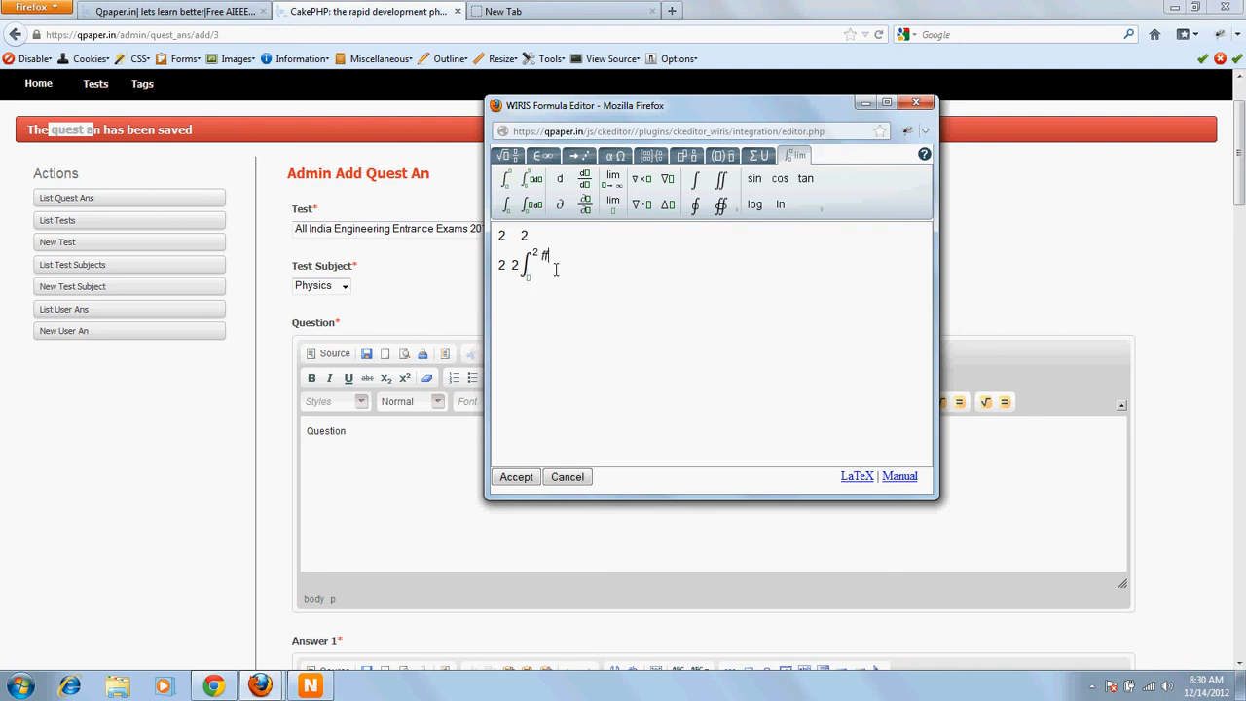
pyautogui.press('BackSpace')
pyautogui.press('BackSpace')
pyautogui.moveTo(540, 266); pyautogui.dragTo(518, 254)
pyautogui.click(605, 310)
pyautogui.click(517, 477)
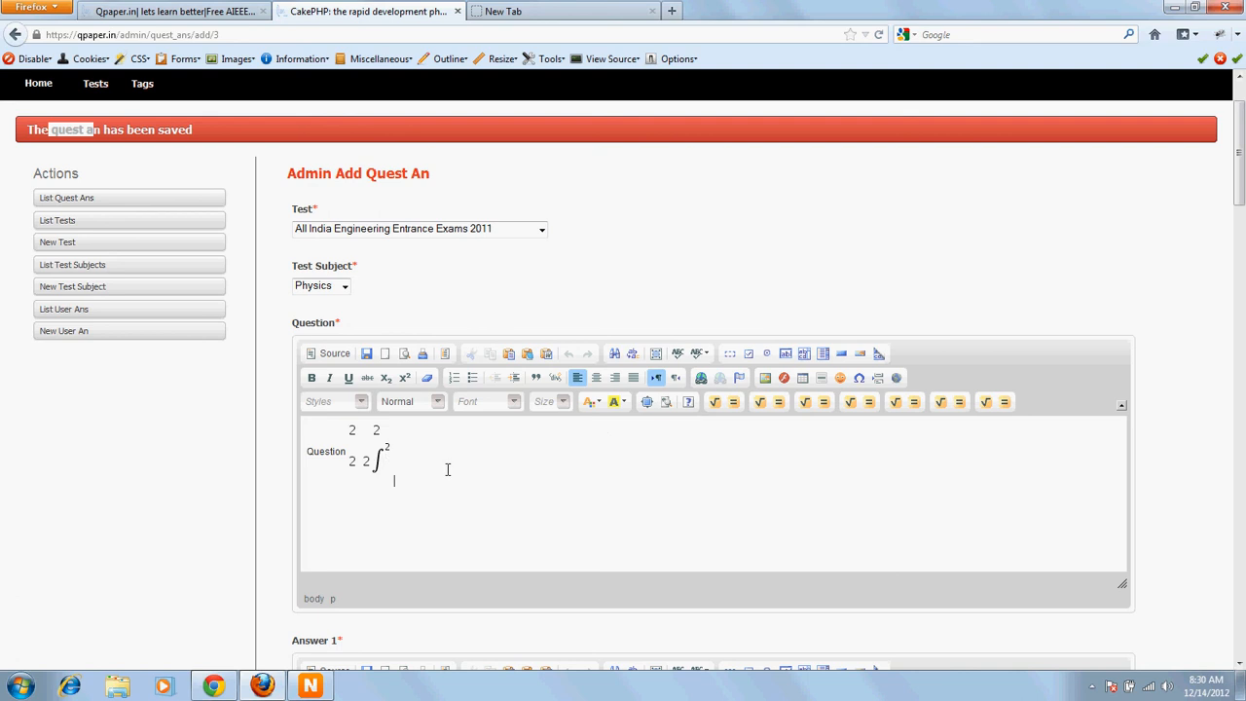
pyautogui.click(373, 448)
pyautogui.hotkey('alt', 'Tab')
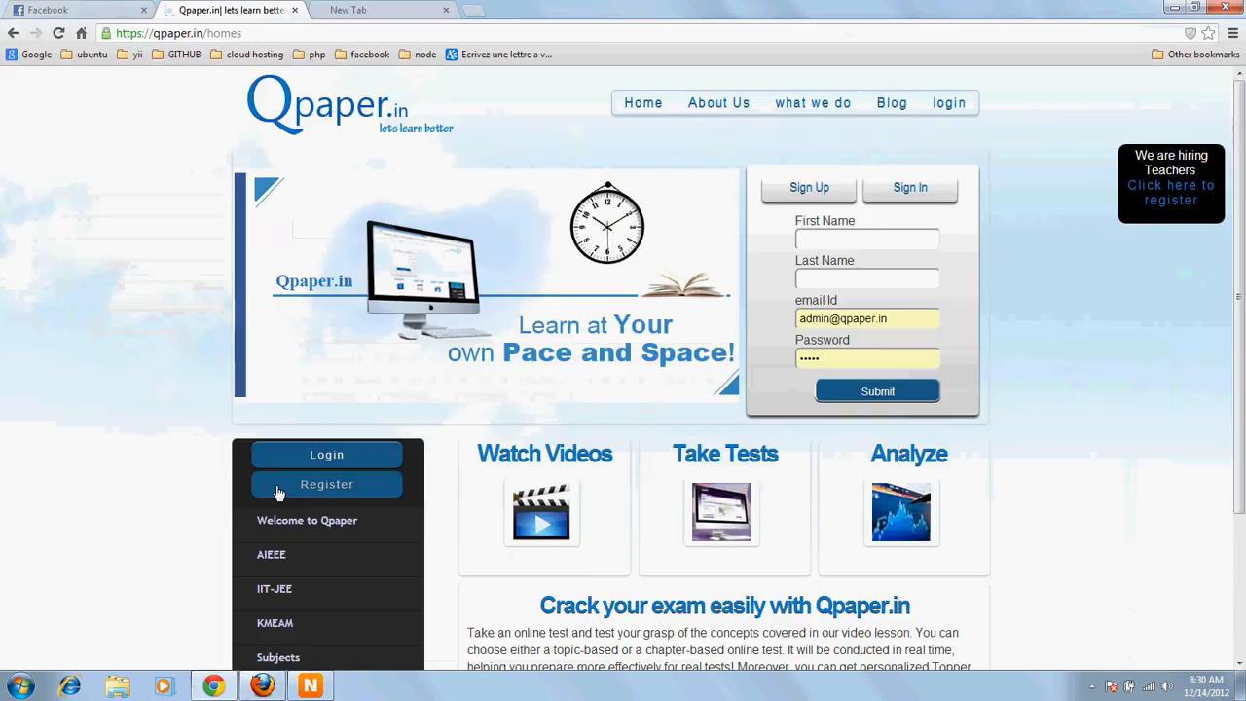
pyautogui.hotkey('alt', 'Tab')
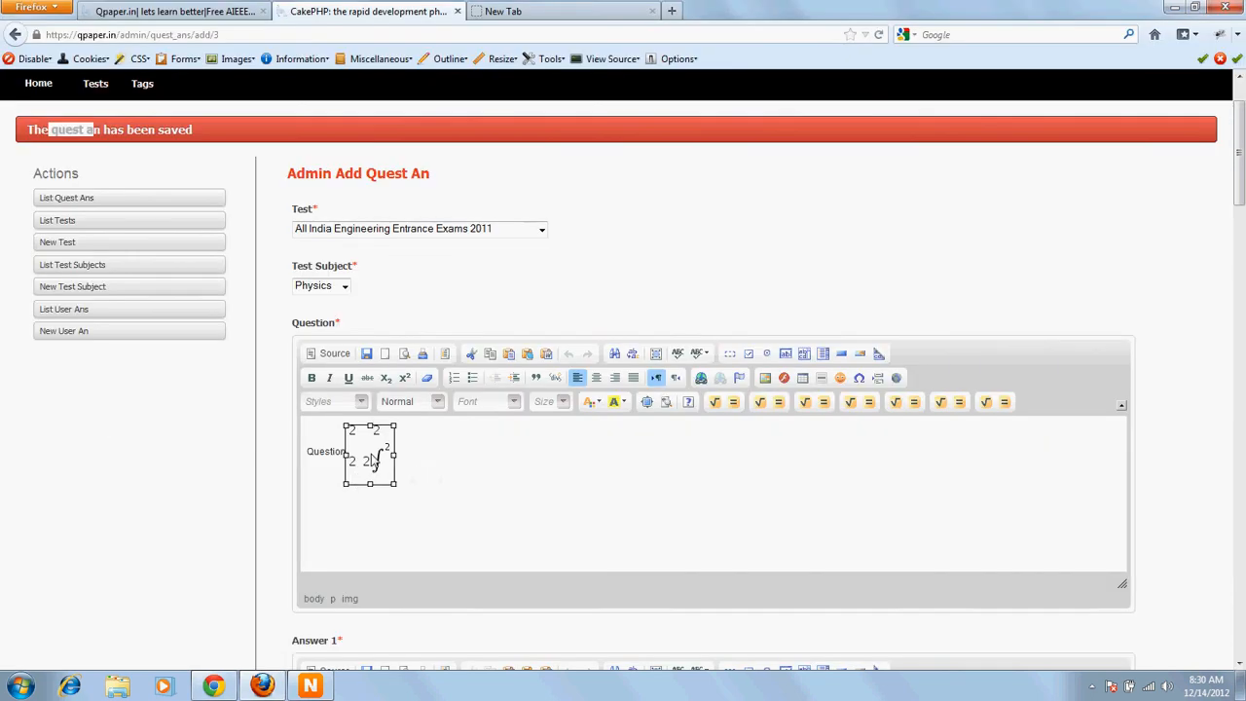
pyautogui.rightClick(371, 456)
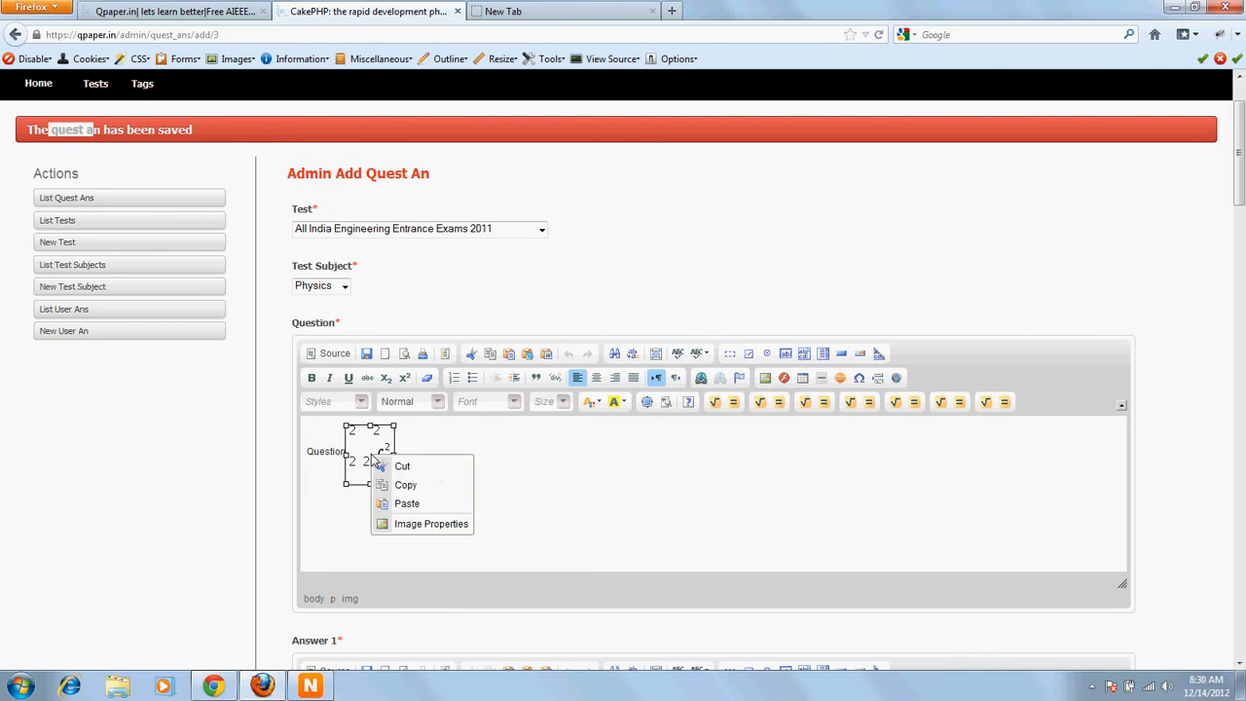
pyautogui.click(670, 473)
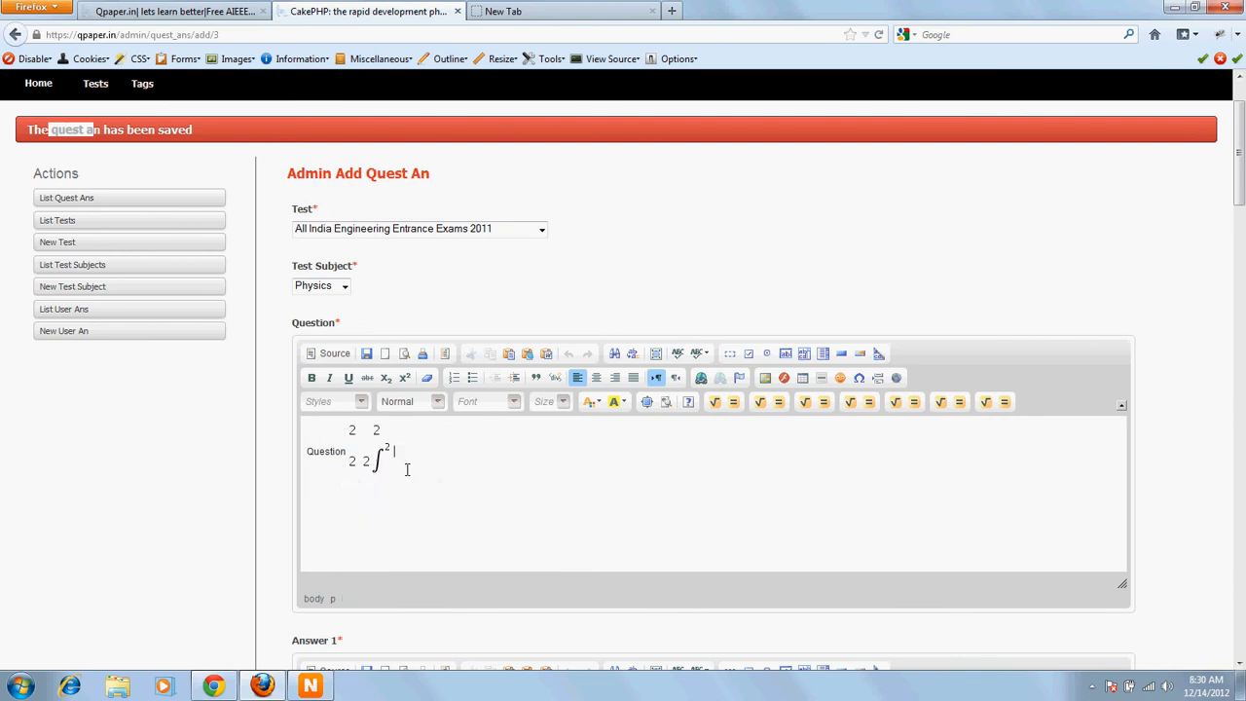
pyautogui.click(362, 466)
pyautogui.click(717, 401)
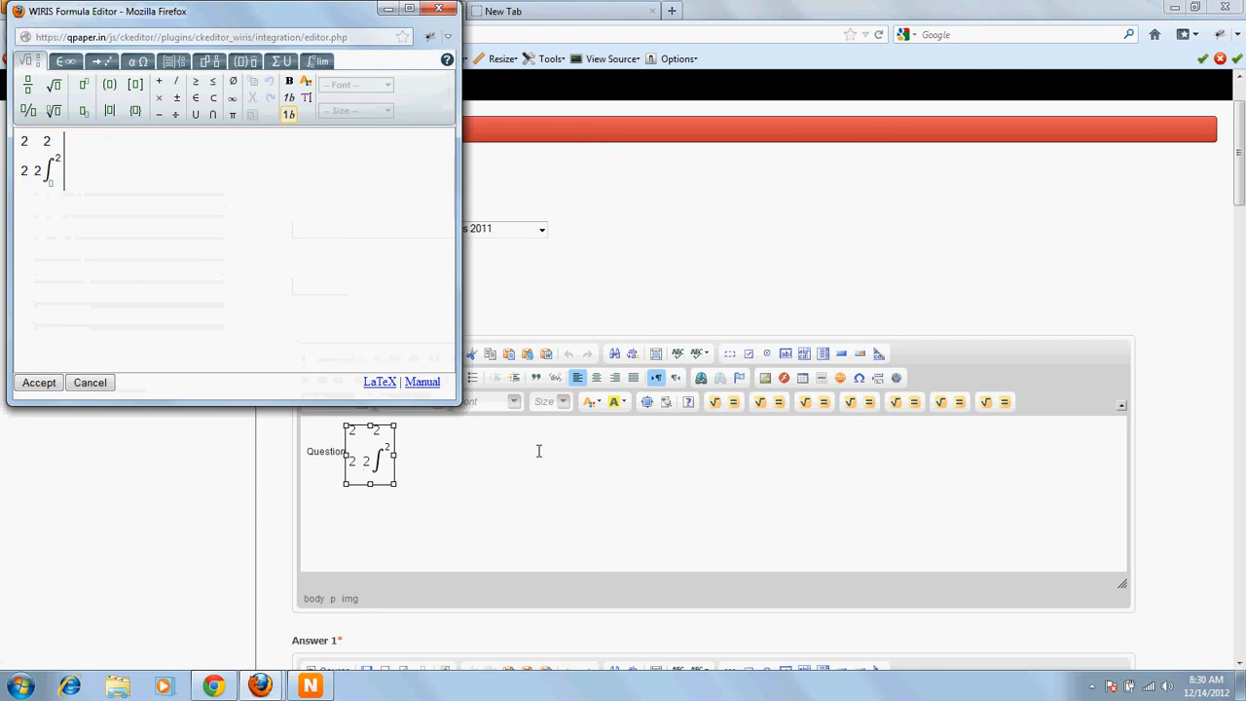
pyautogui.click(438, 8)
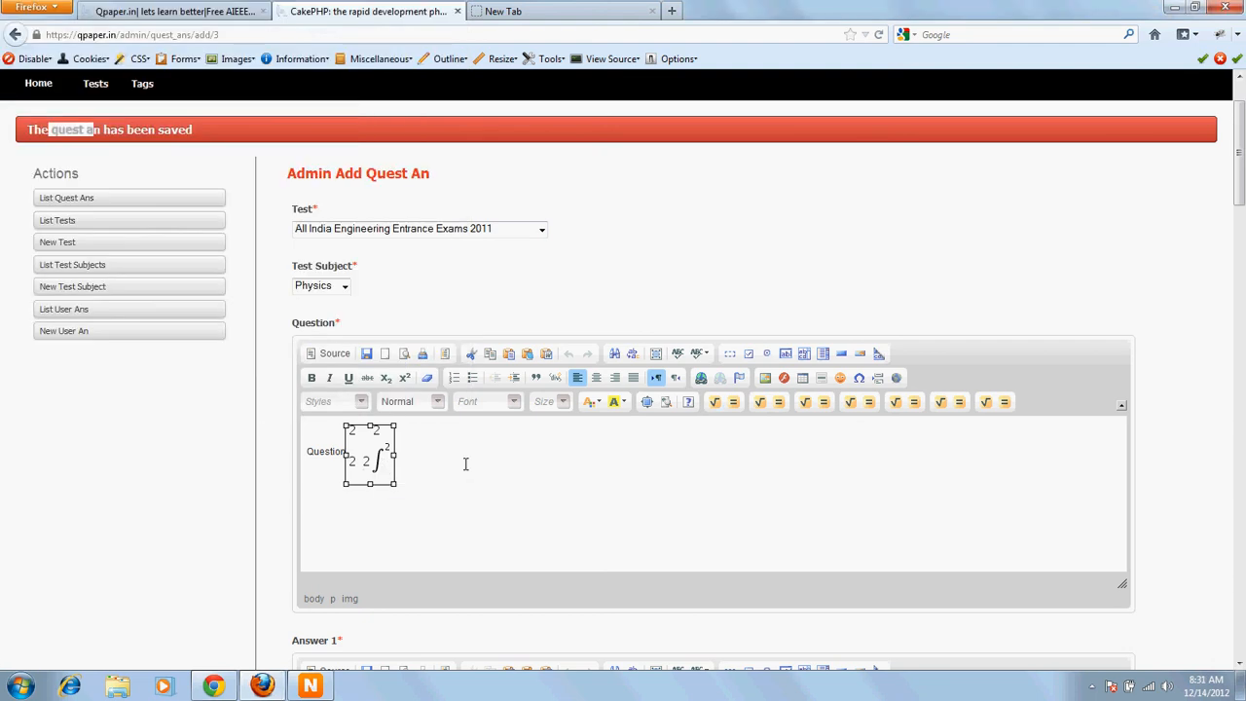
# Step: Reopen the formula in the WIRIS editor and replace it with the fraction dfd over dfdf, then accept
pyautogui.click(714, 404)
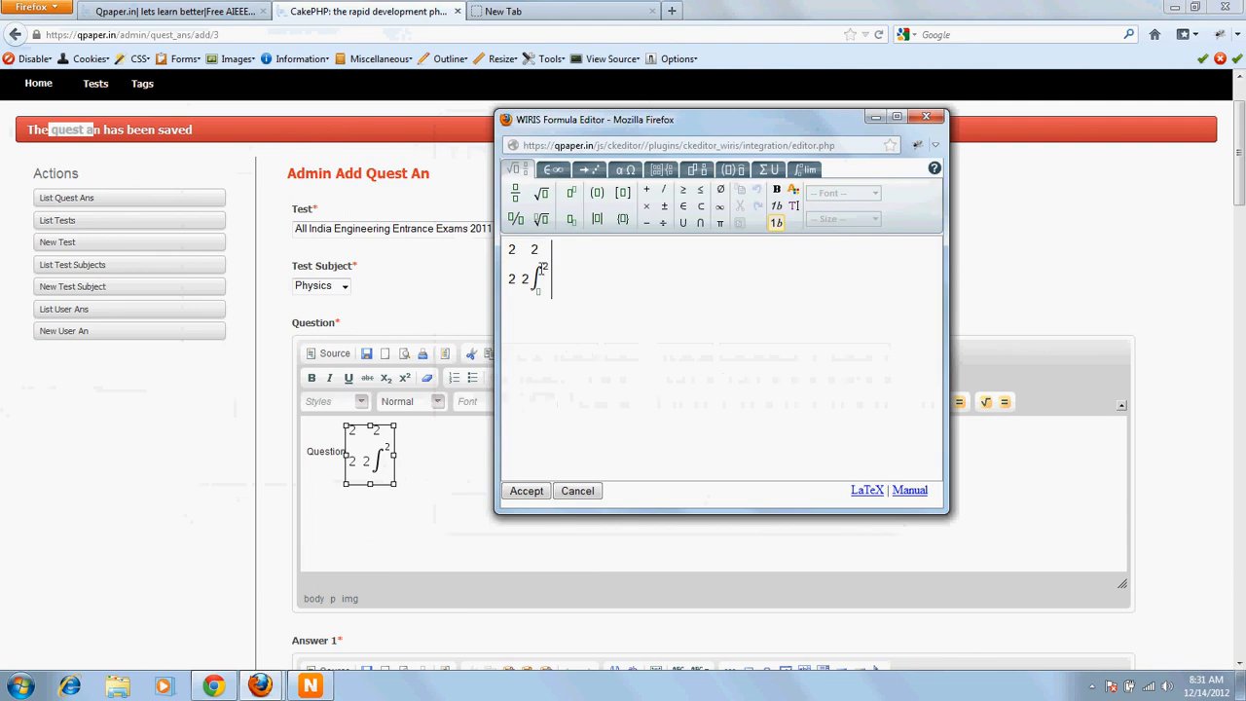
pyautogui.moveTo(543, 271); pyautogui.dragTo(511, 276)
pyautogui.press('Delete')
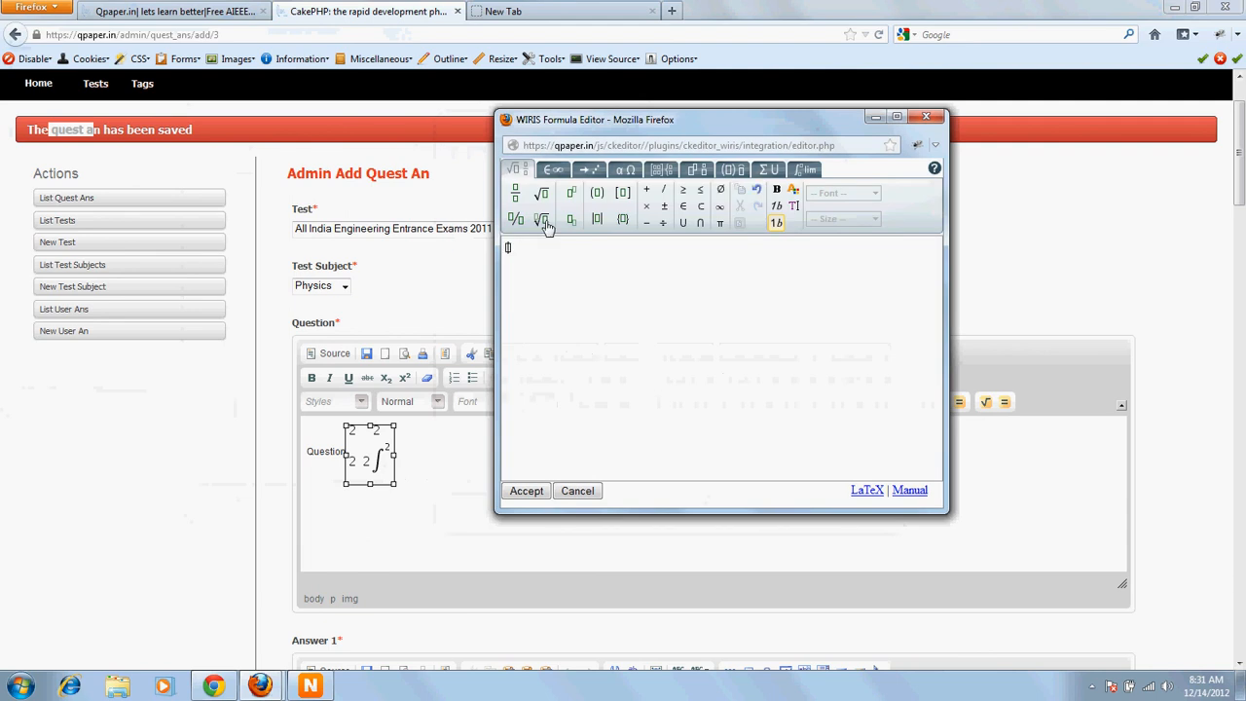
pyautogui.click(517, 195)
pyautogui.write('dfd')
pyautogui.click(515, 265)
pyautogui.write('dfdf')
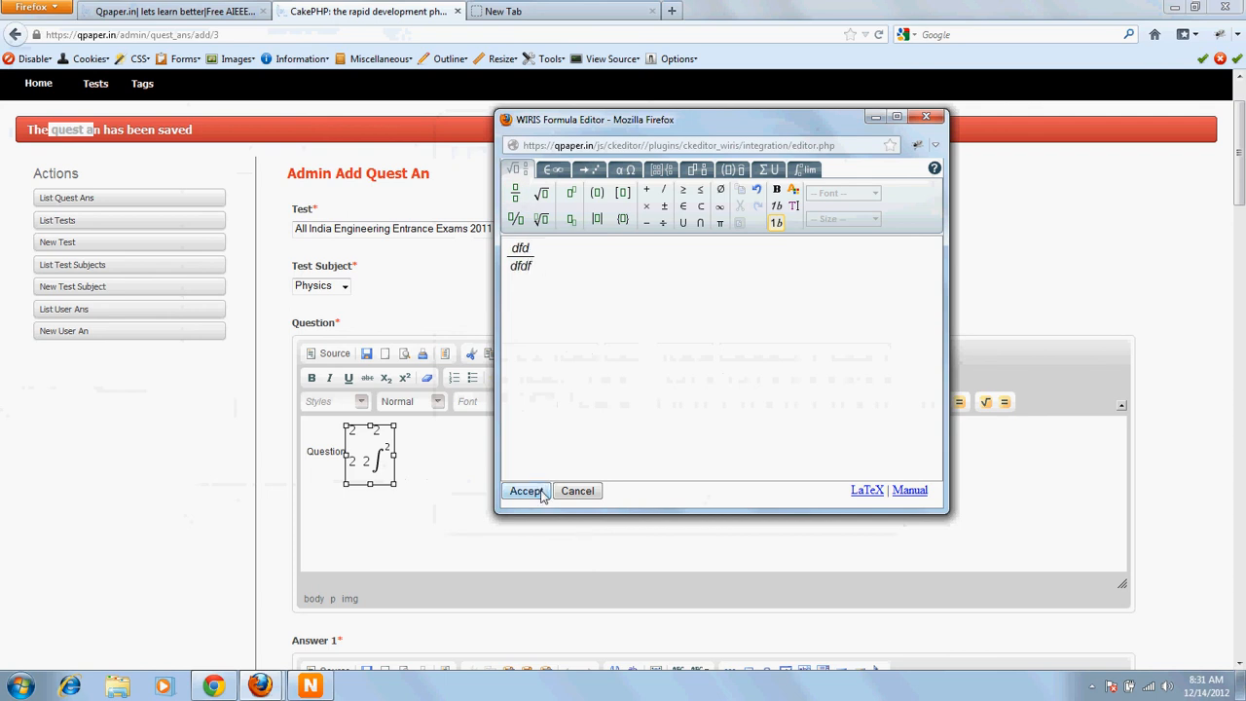
pyautogui.click(527, 491)
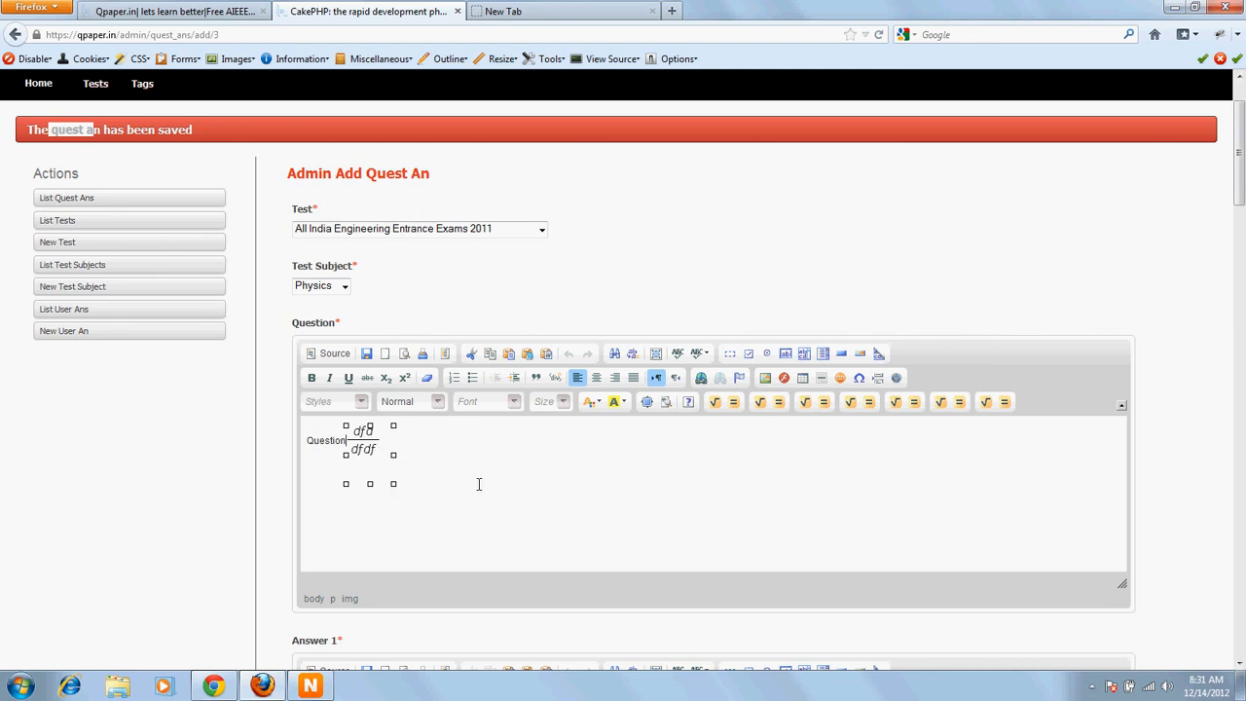
# Step: Open the Question's image properties, launch the server file manager, and browse its existing images
pyautogui.click(447, 510)
pyautogui.click(765, 380)
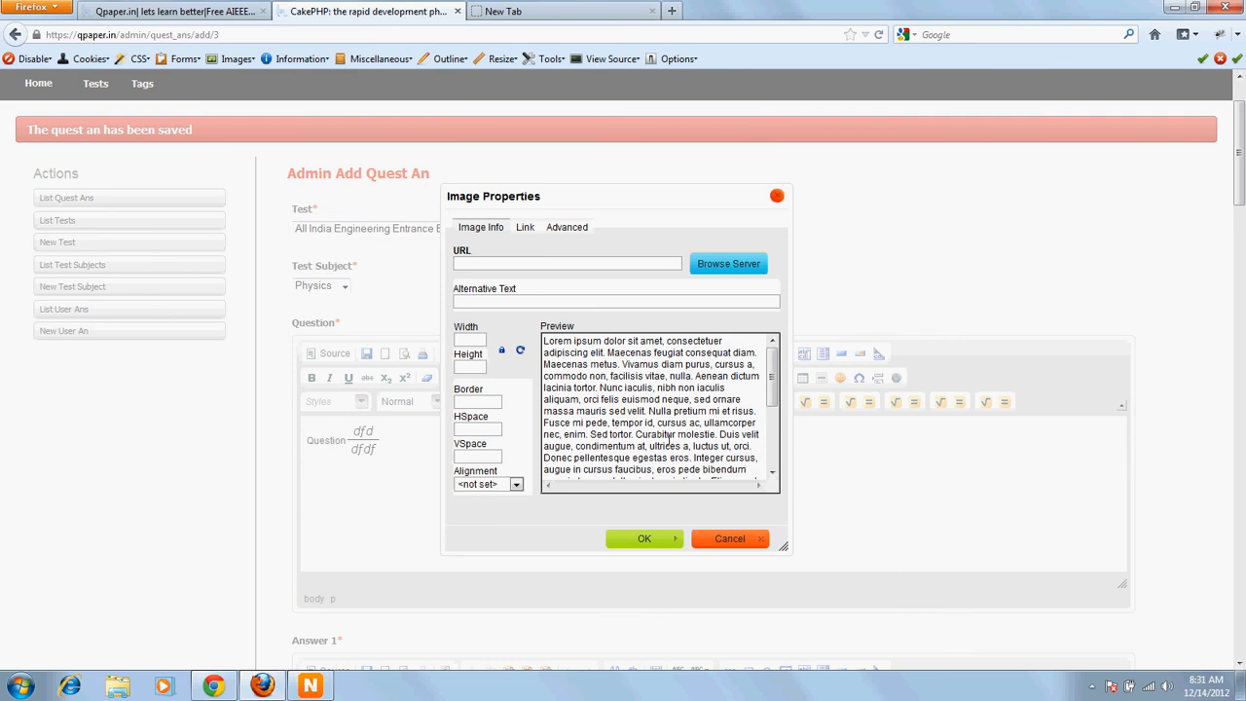
pyautogui.click(728, 263)
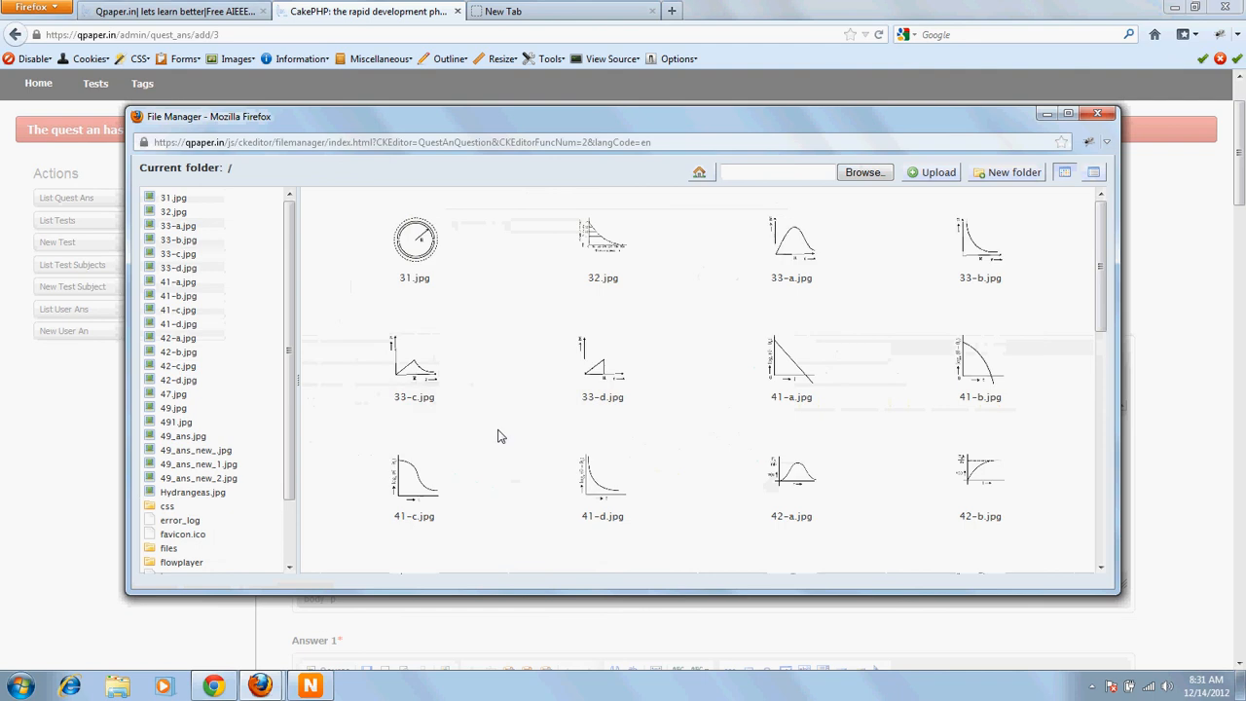
pyautogui.scroll(-6, 498, 436)
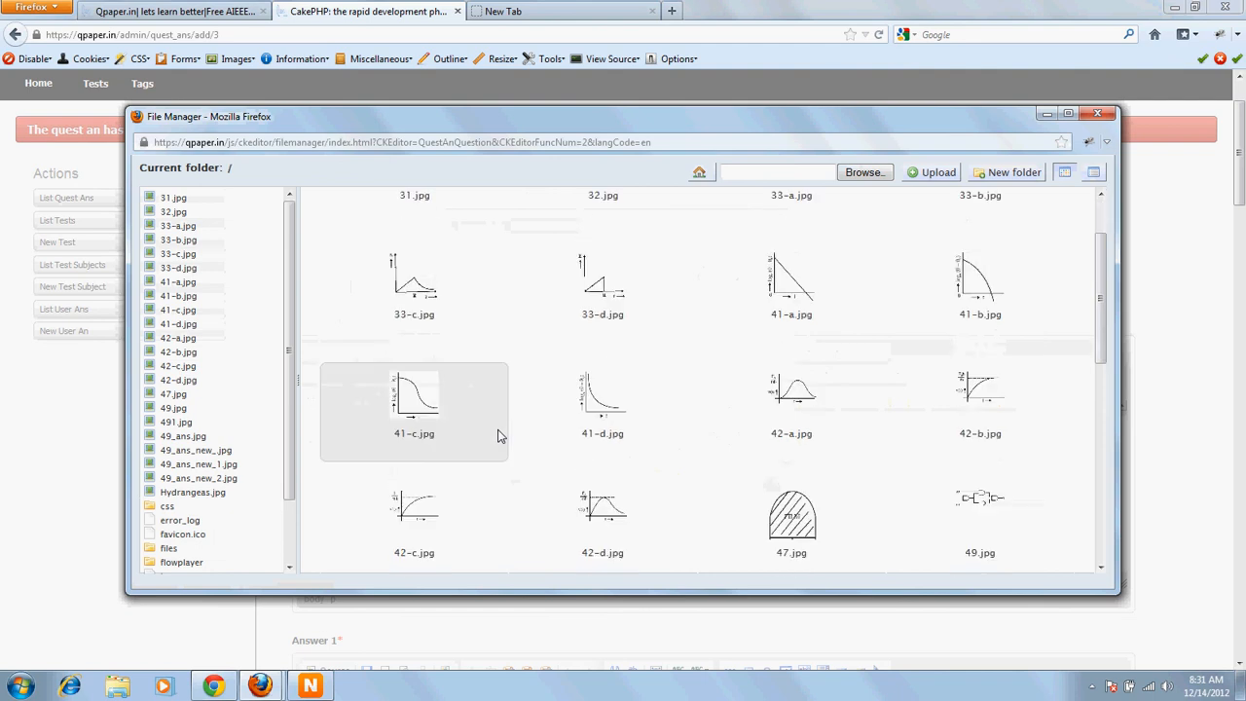
pyautogui.scroll(-2, 499, 437)
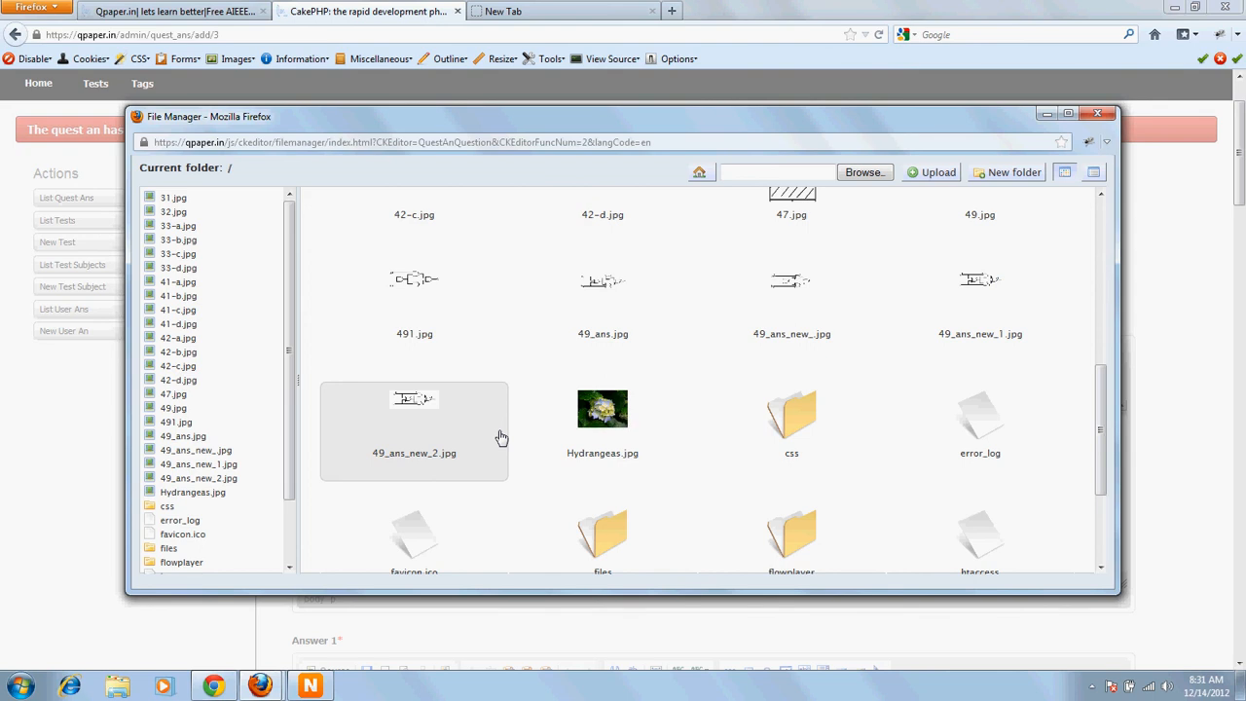
pyautogui.scroll(6, 499, 437)
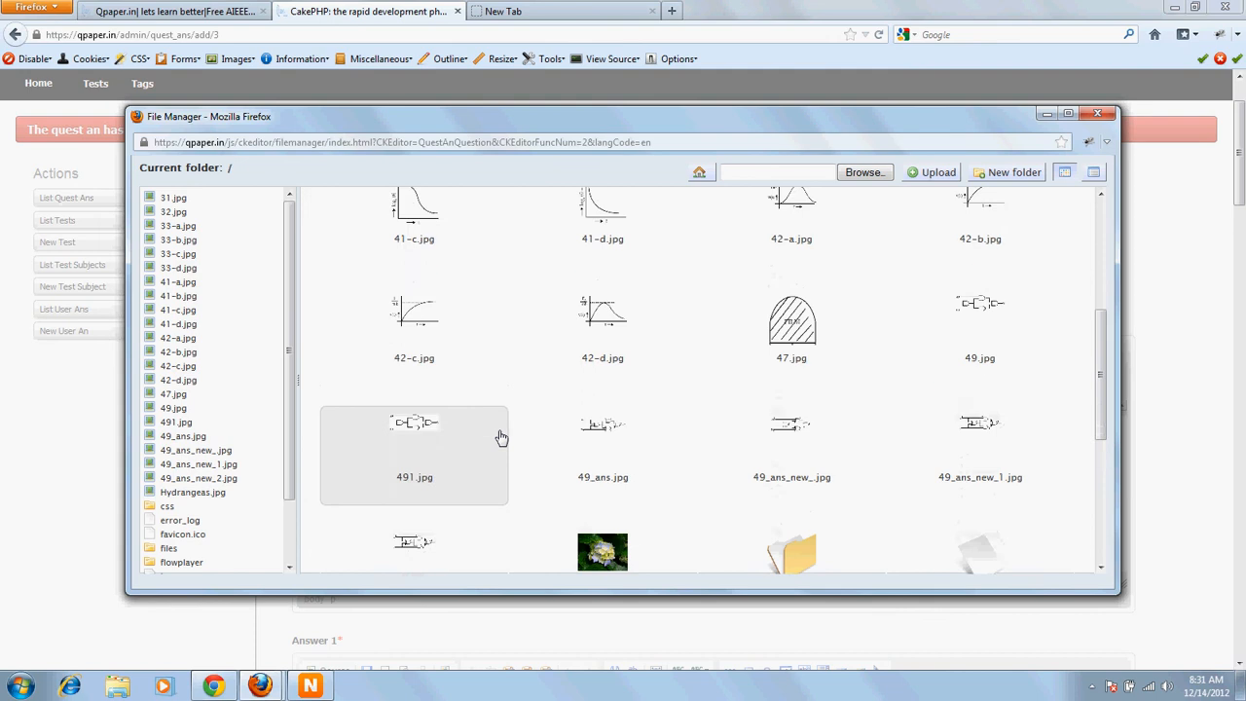
pyautogui.scroll(1, 499, 437)
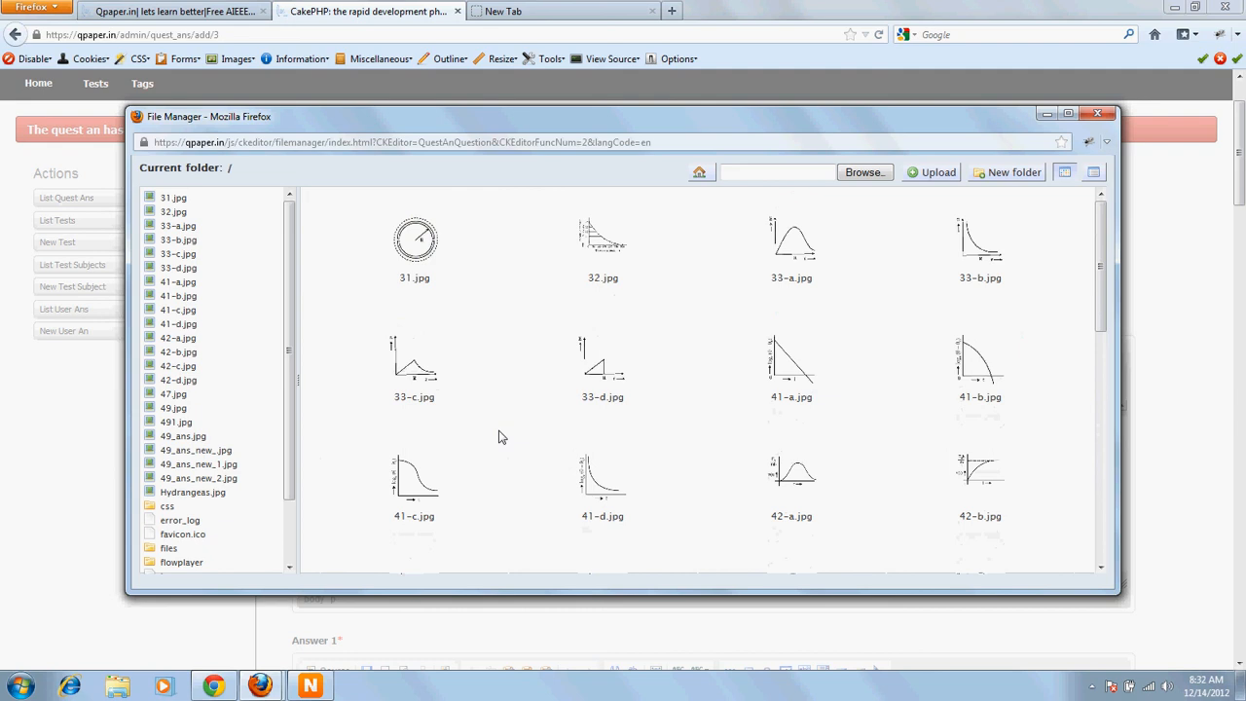
pyautogui.click(856, 174)
pyautogui.click(730, 137)
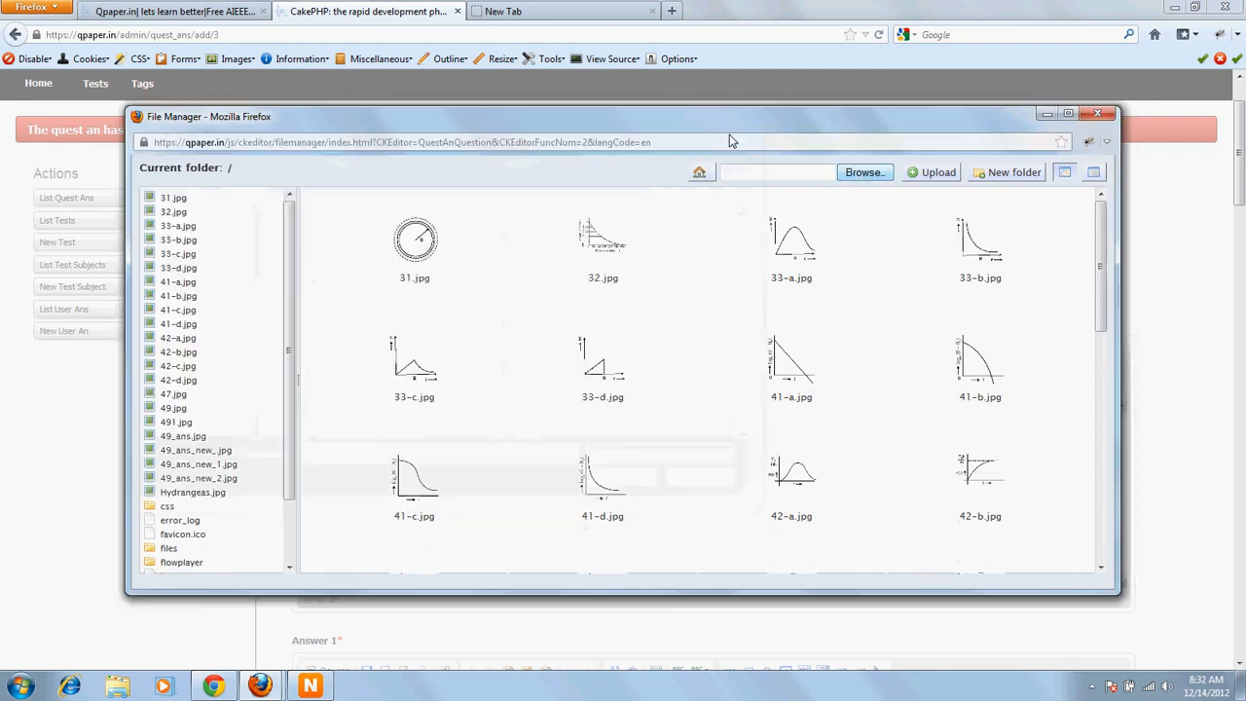
# Step: Upload the picture 22112012073.jpg from the Pictures library folder 20121130 to the server file manager
pyautogui.click(863, 172)
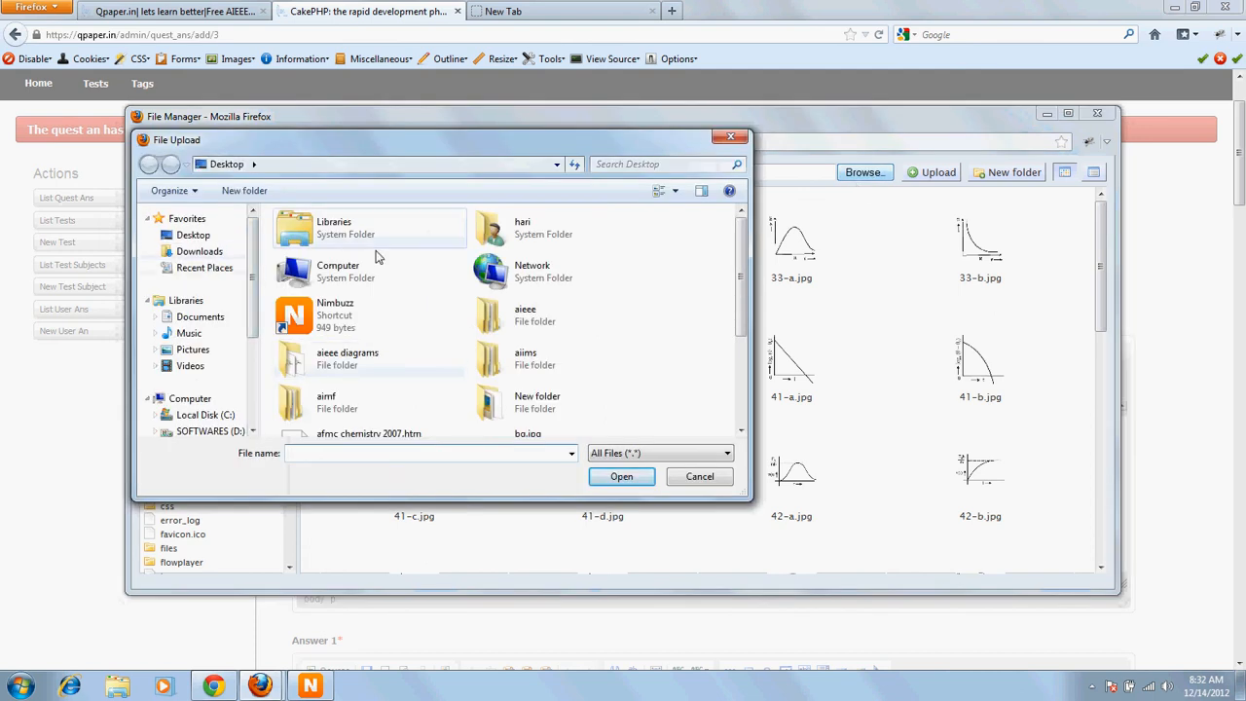
pyautogui.doubleClick(516, 316)
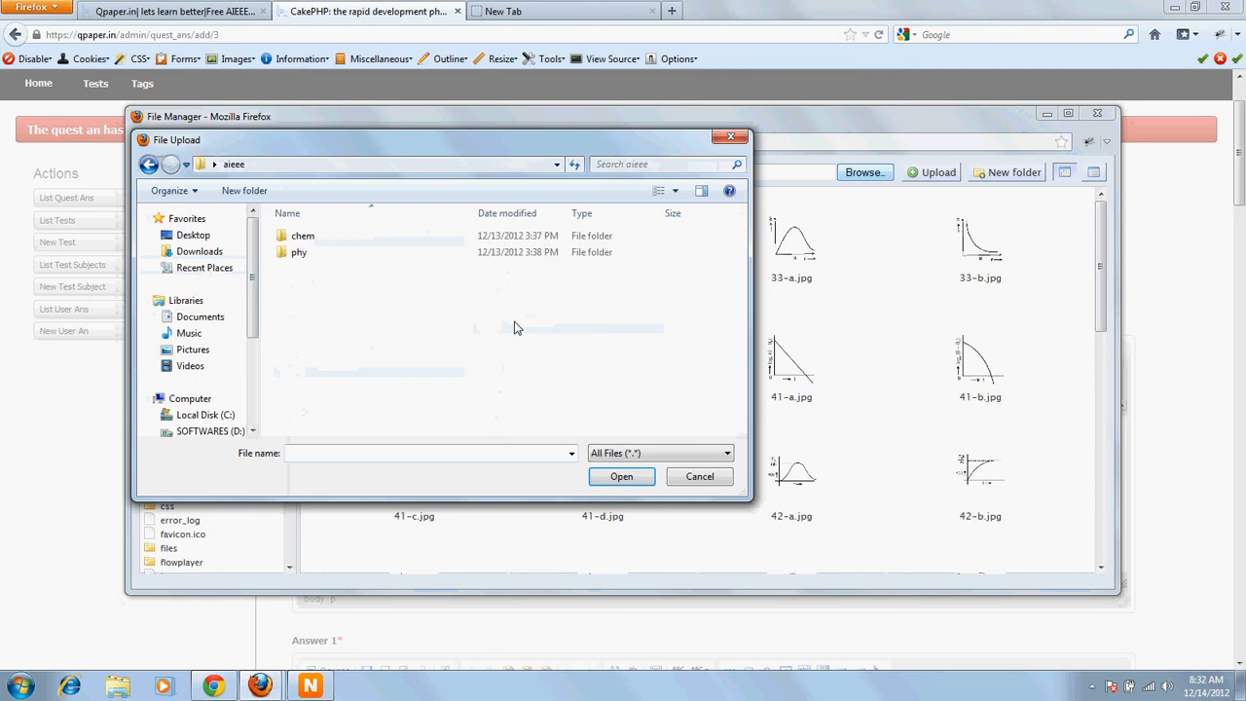
pyautogui.doubleClick(302, 254)
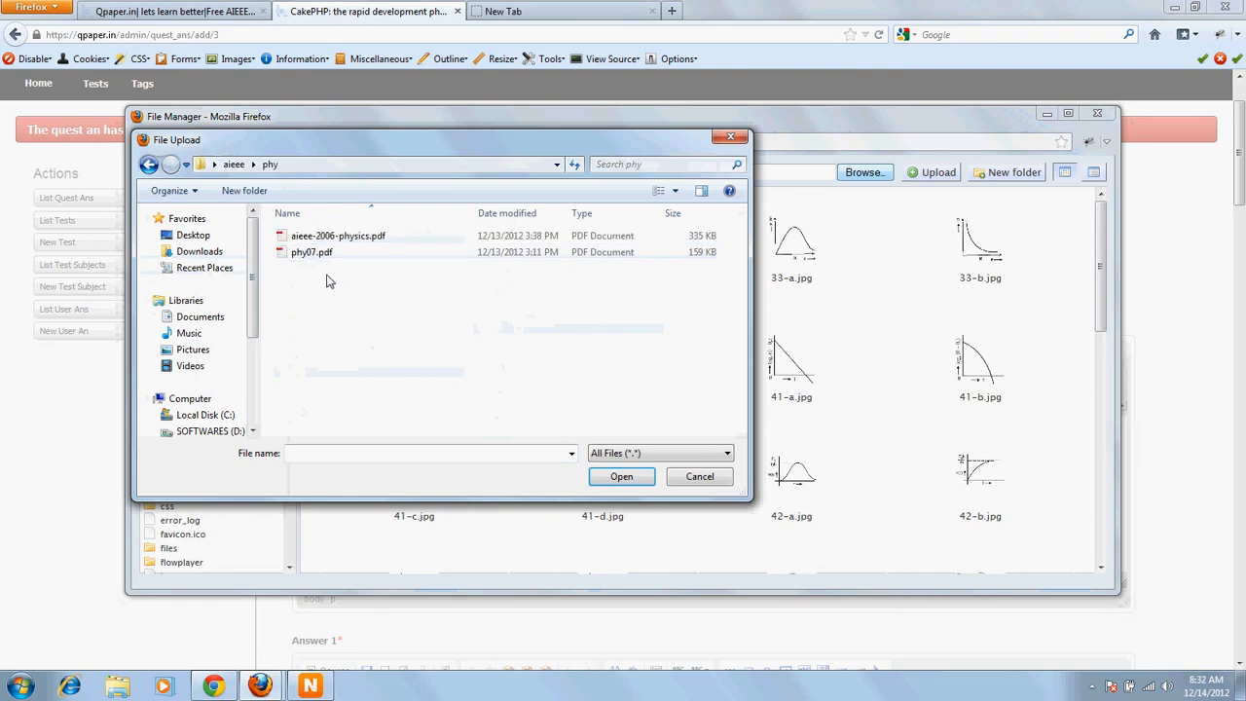
pyautogui.click(187, 354)
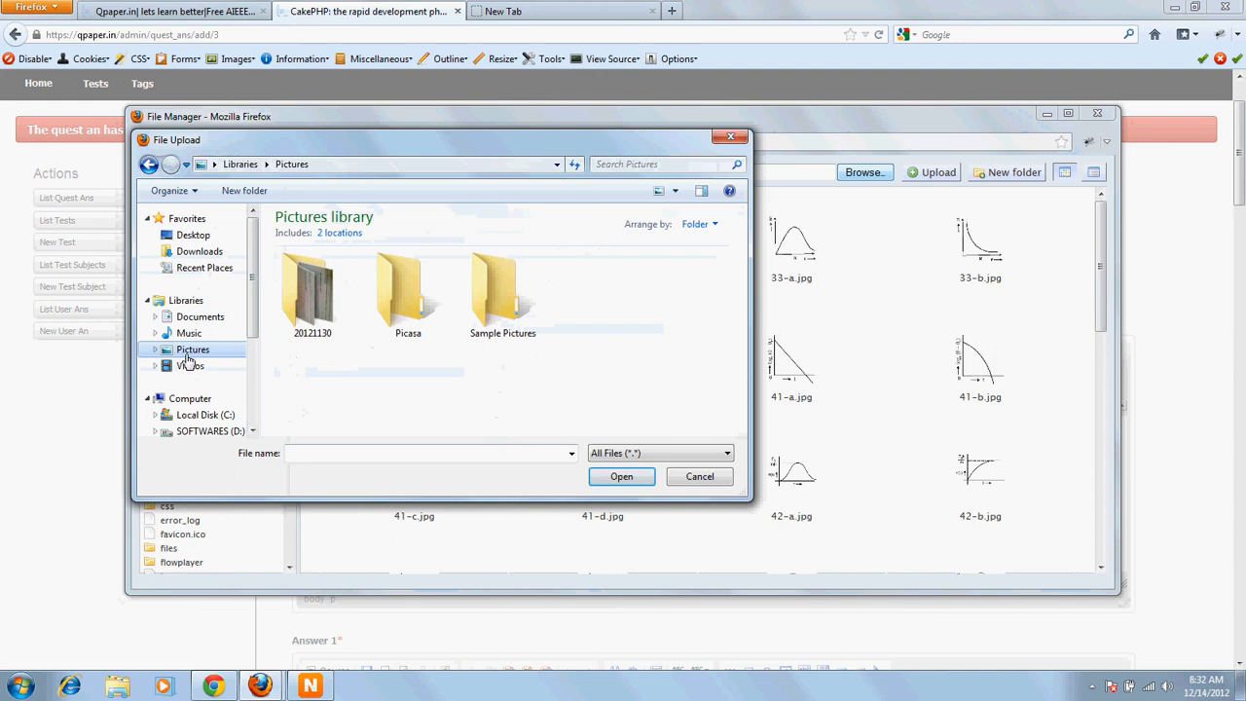
pyautogui.doubleClick(312, 301)
pyautogui.scroll(-5, 561, 362)
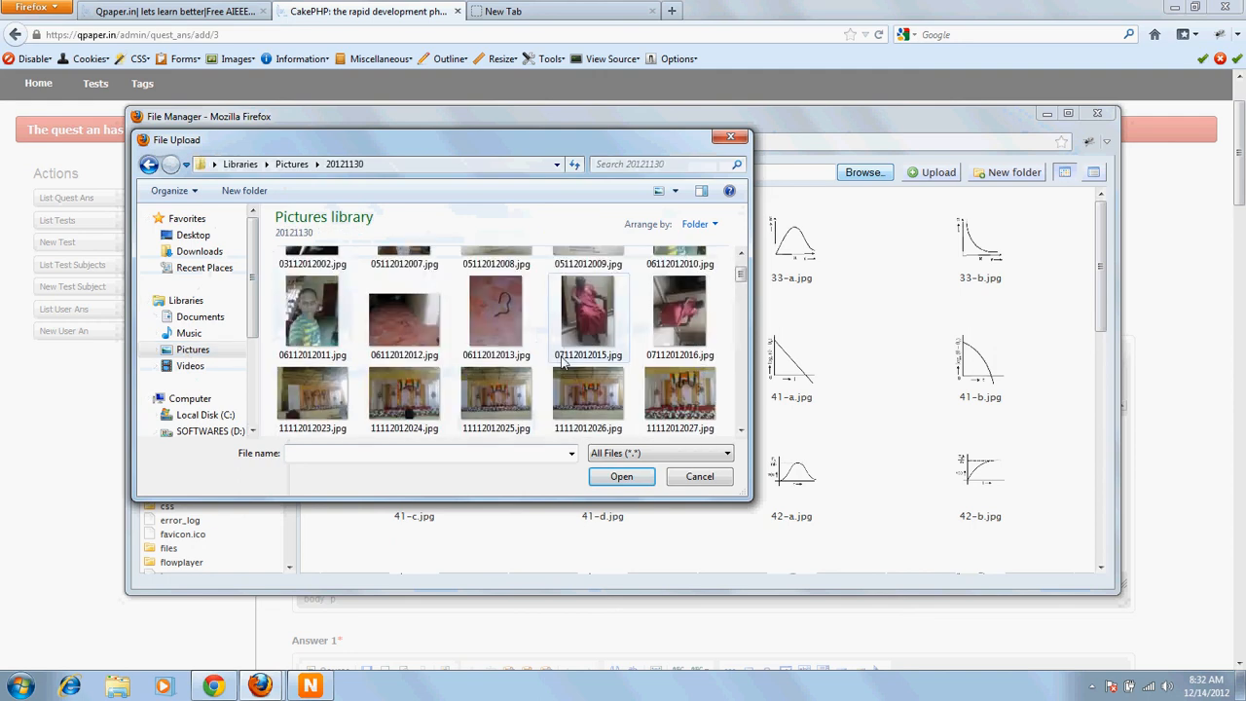
pyautogui.scroll(-3, 561, 362)
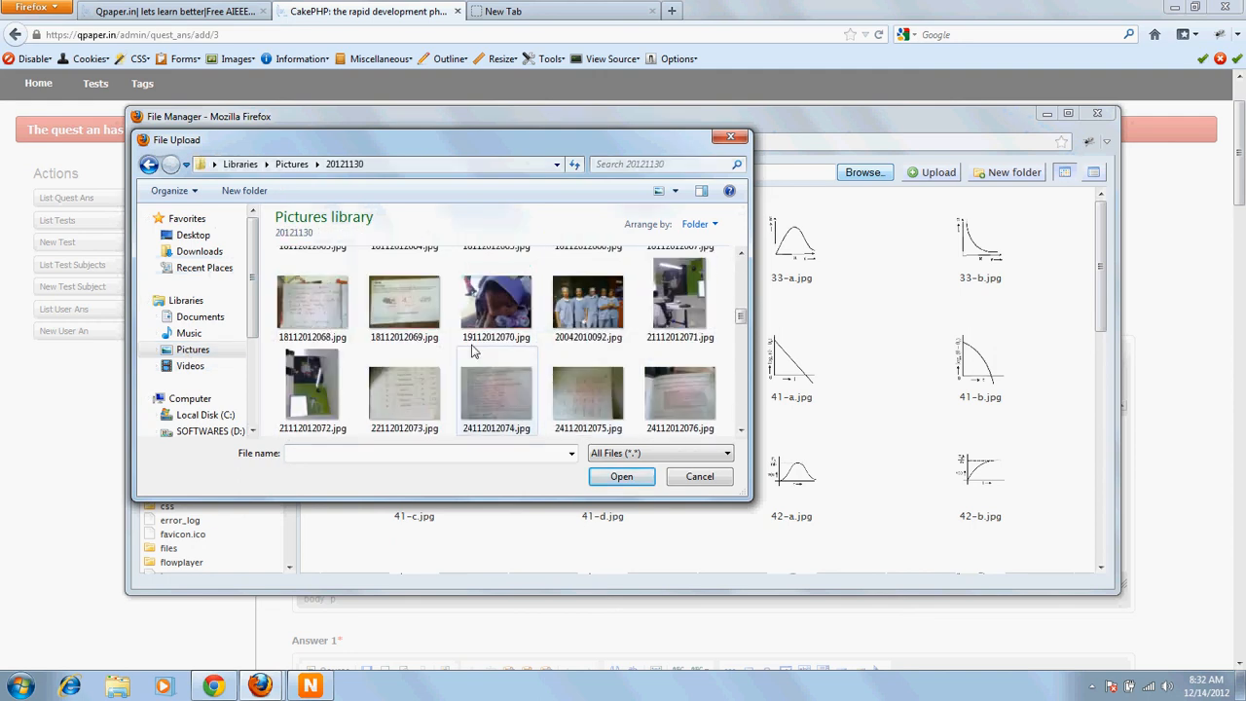
pyautogui.scroll(-1, 495, 380)
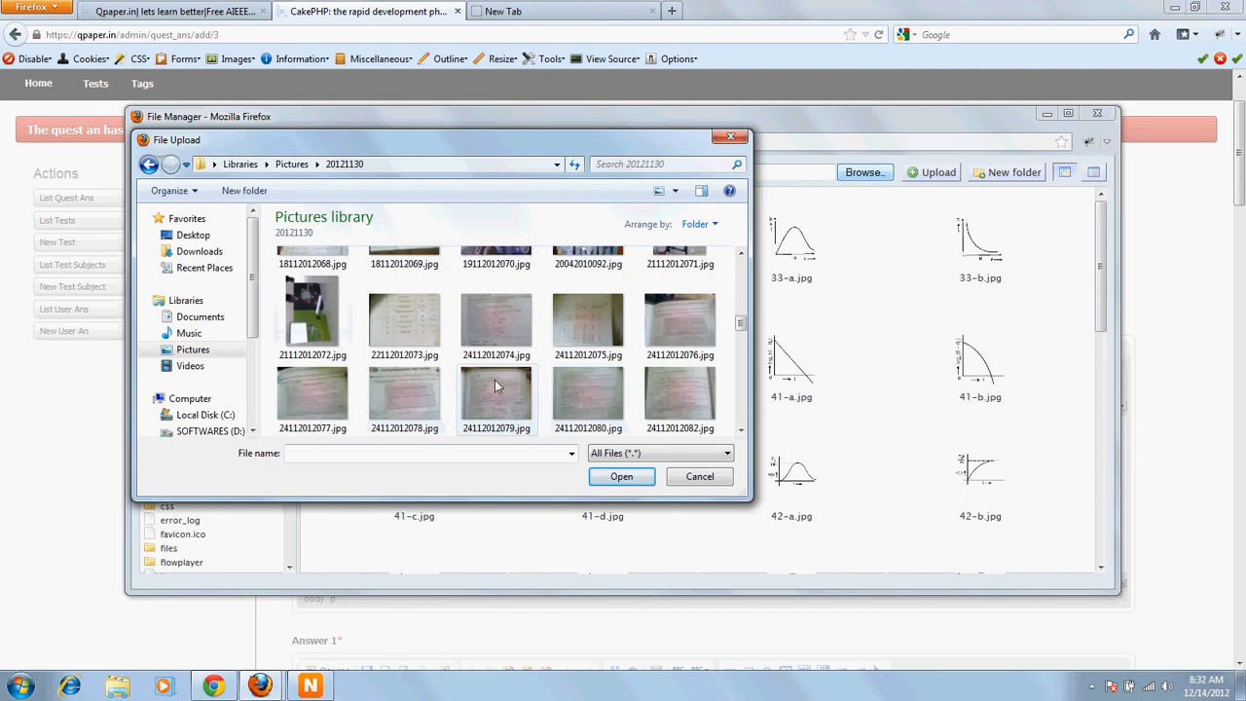
pyautogui.doubleClick(421, 335)
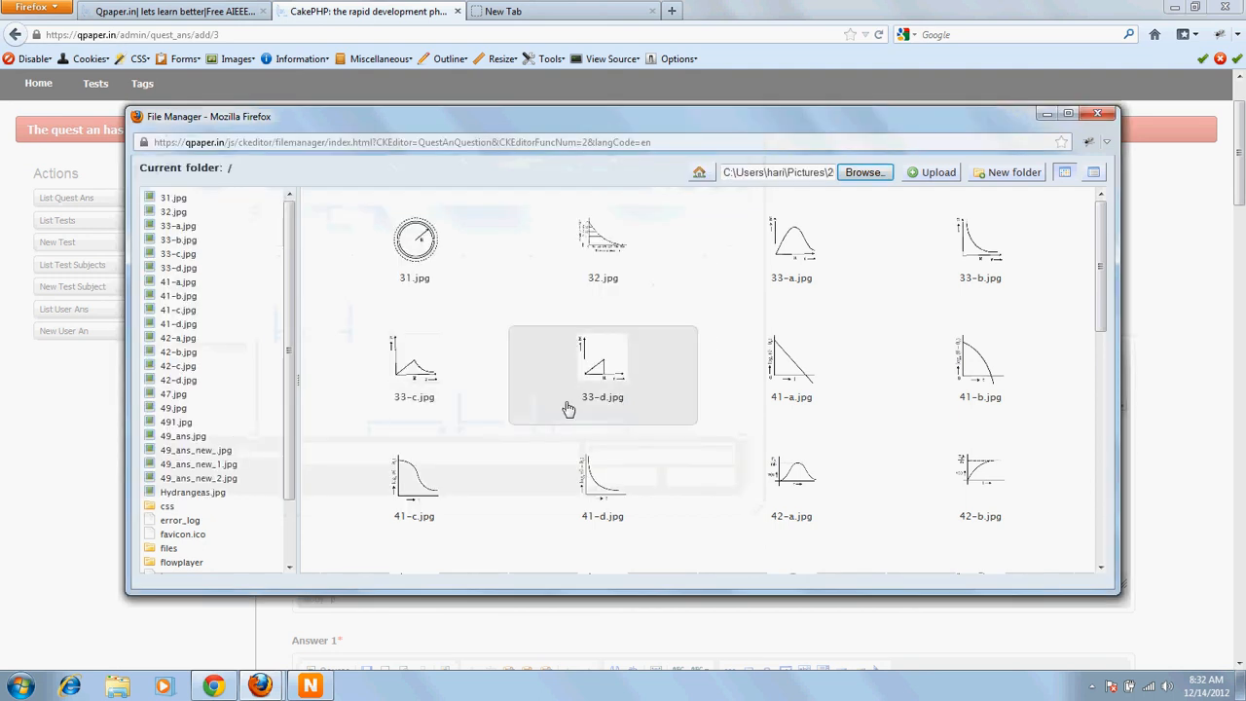
pyautogui.click(938, 181)
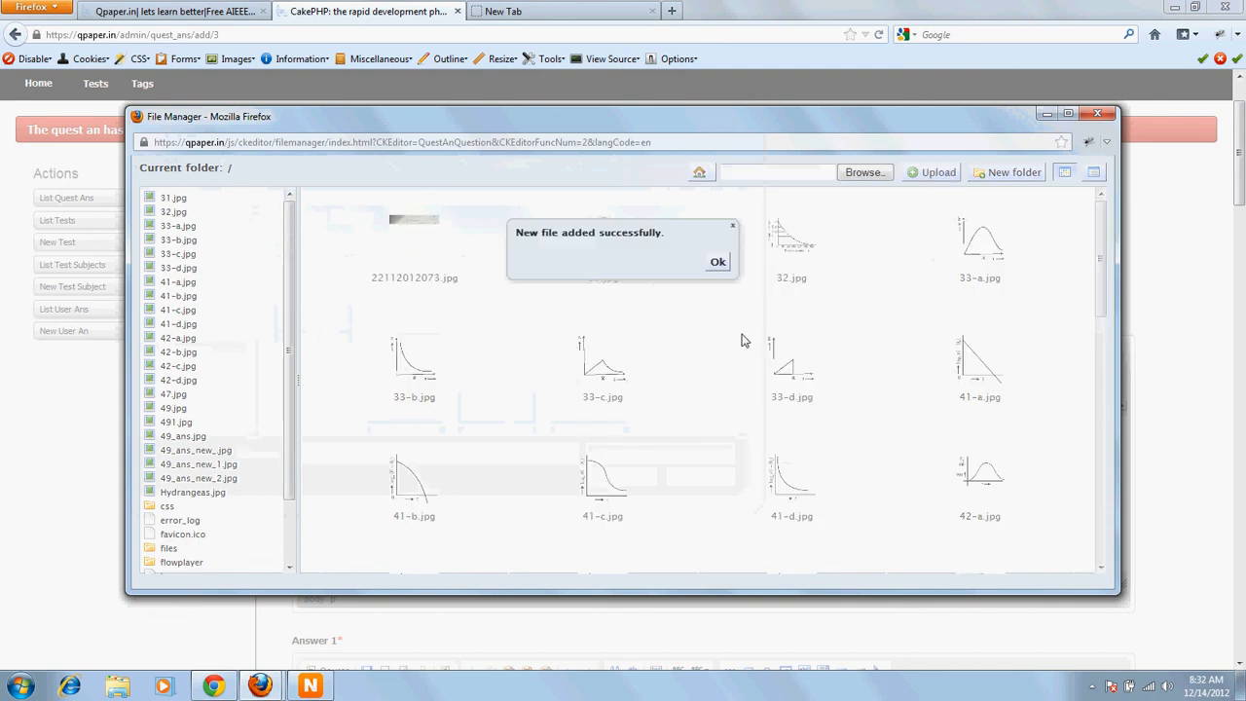
pyautogui.click(717, 262)
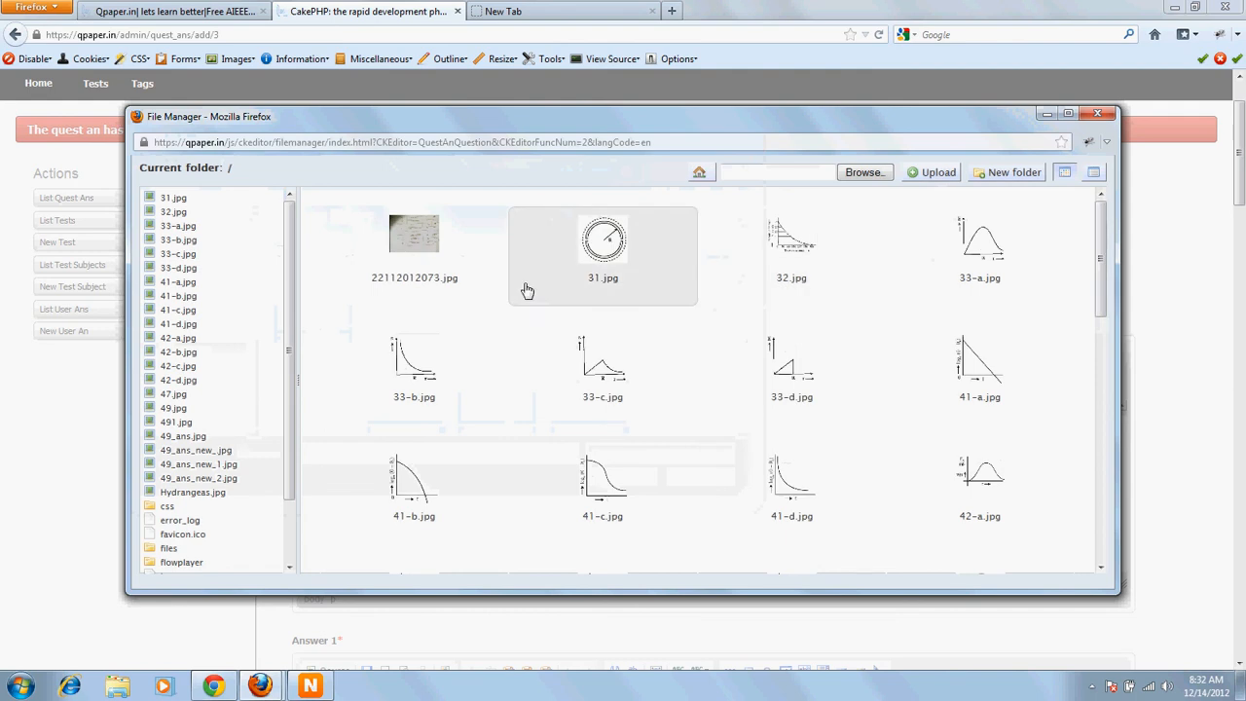
# Step: Select the uploaded 22112012073.jpg and insert it into the Question as an image
pyautogui.click(427, 251)
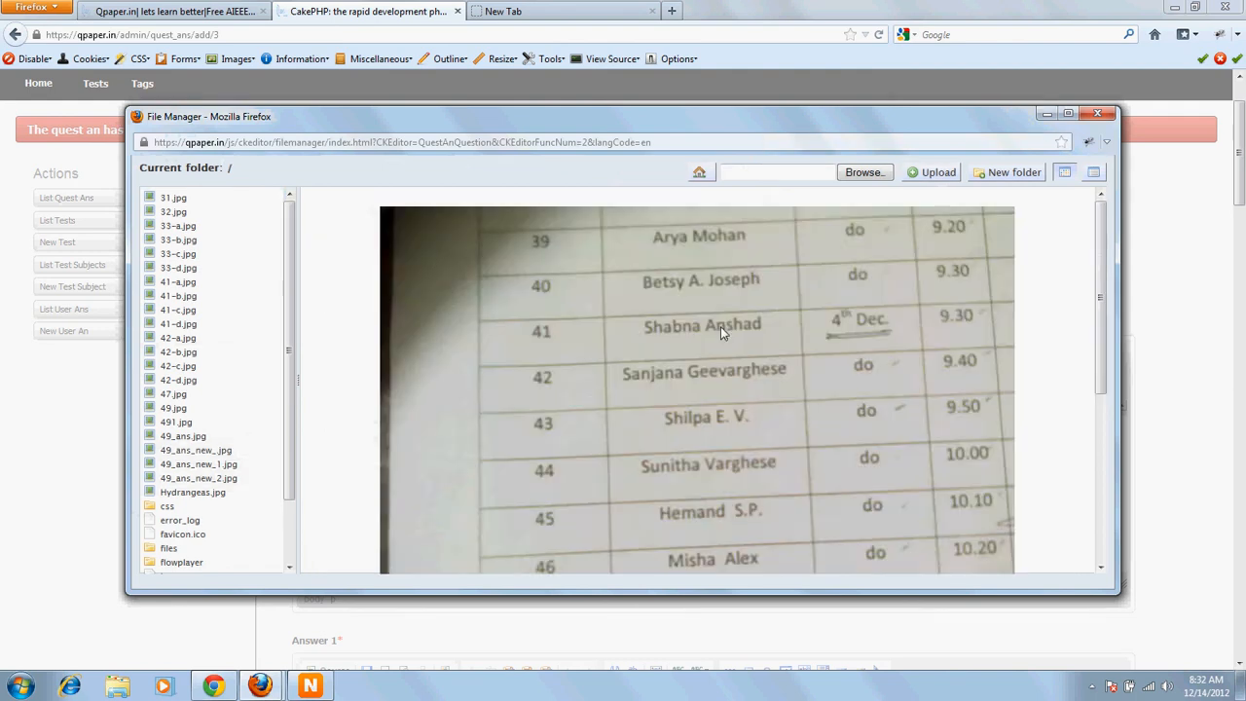
pyautogui.scroll(-5, 748, 411)
pyautogui.click(350, 481)
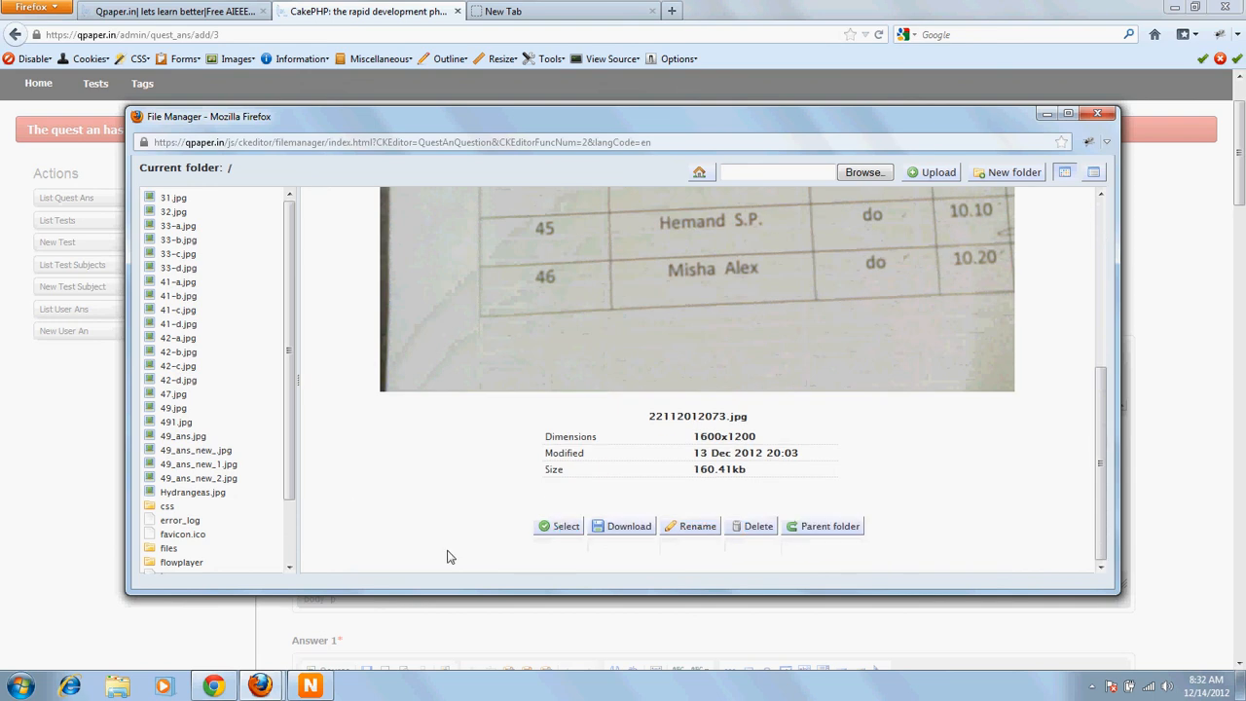
pyautogui.click(549, 530)
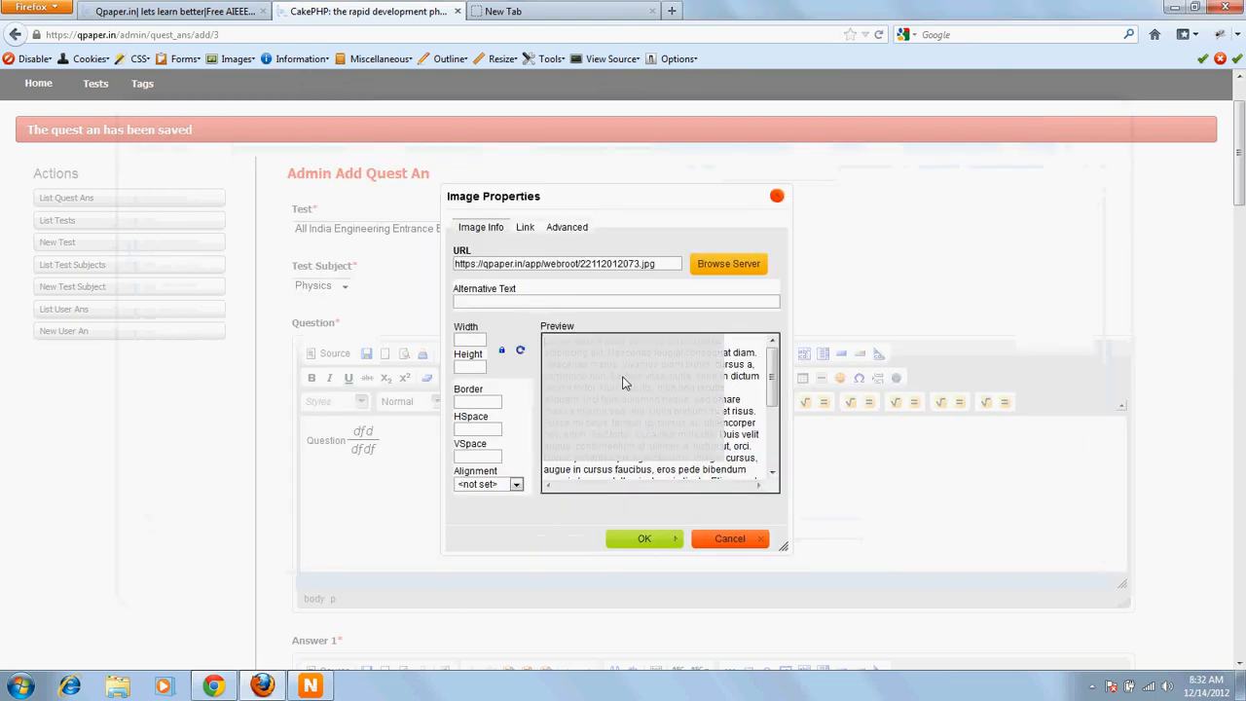
pyautogui.scroll(-5, 654, 392)
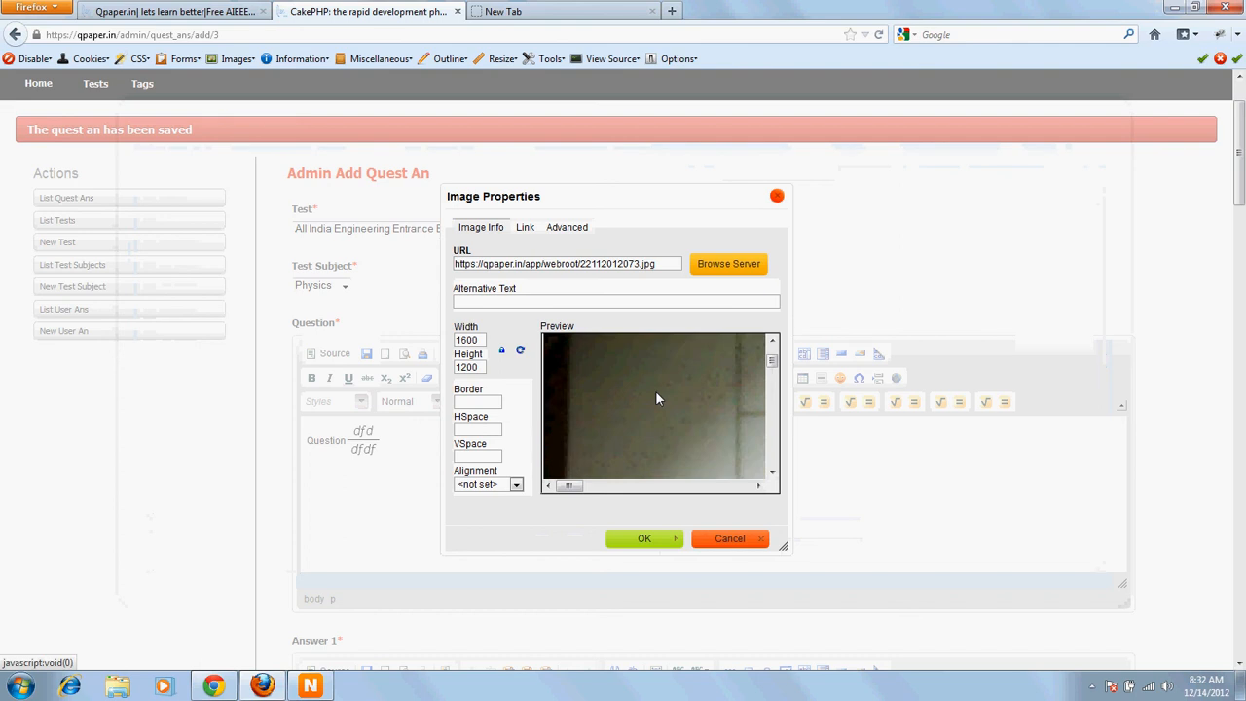
pyautogui.click(642, 539)
# Step: Resize the inserted image inside the Question editor and enlarge the editor area
pyautogui.scroll(-3, 661, 506)
pyautogui.scroll(-5, 661, 506)
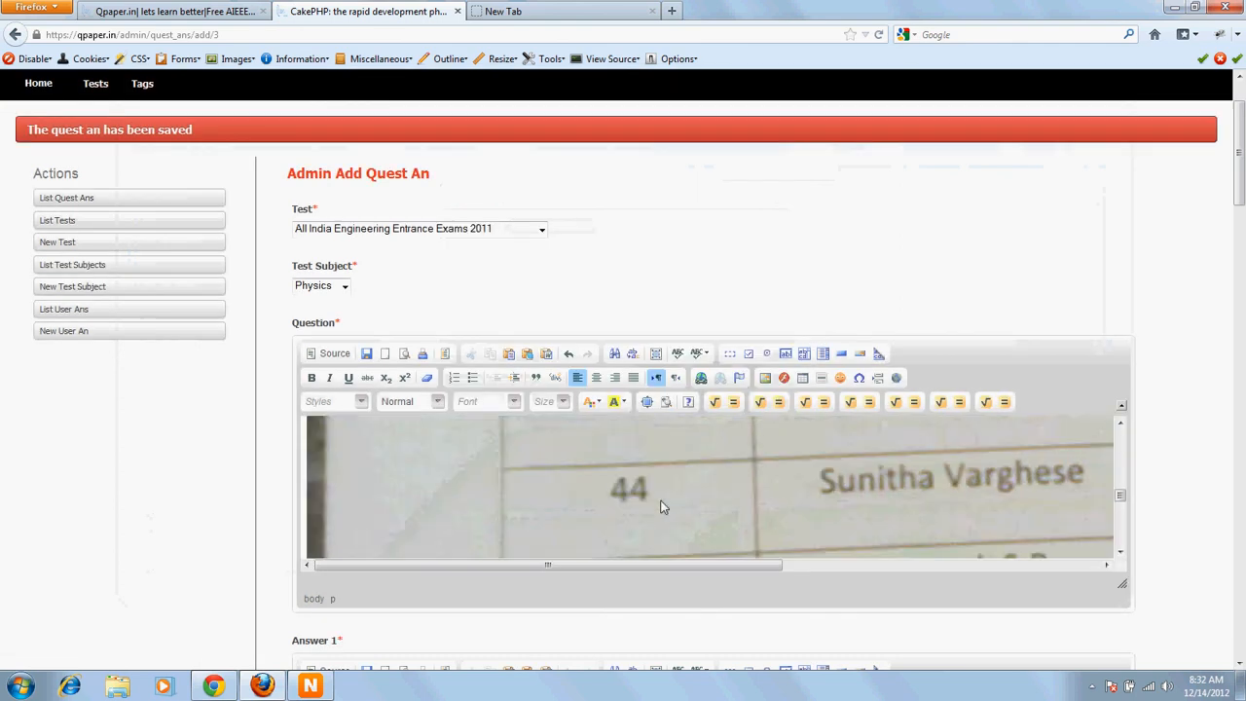
pyautogui.click(668, 491)
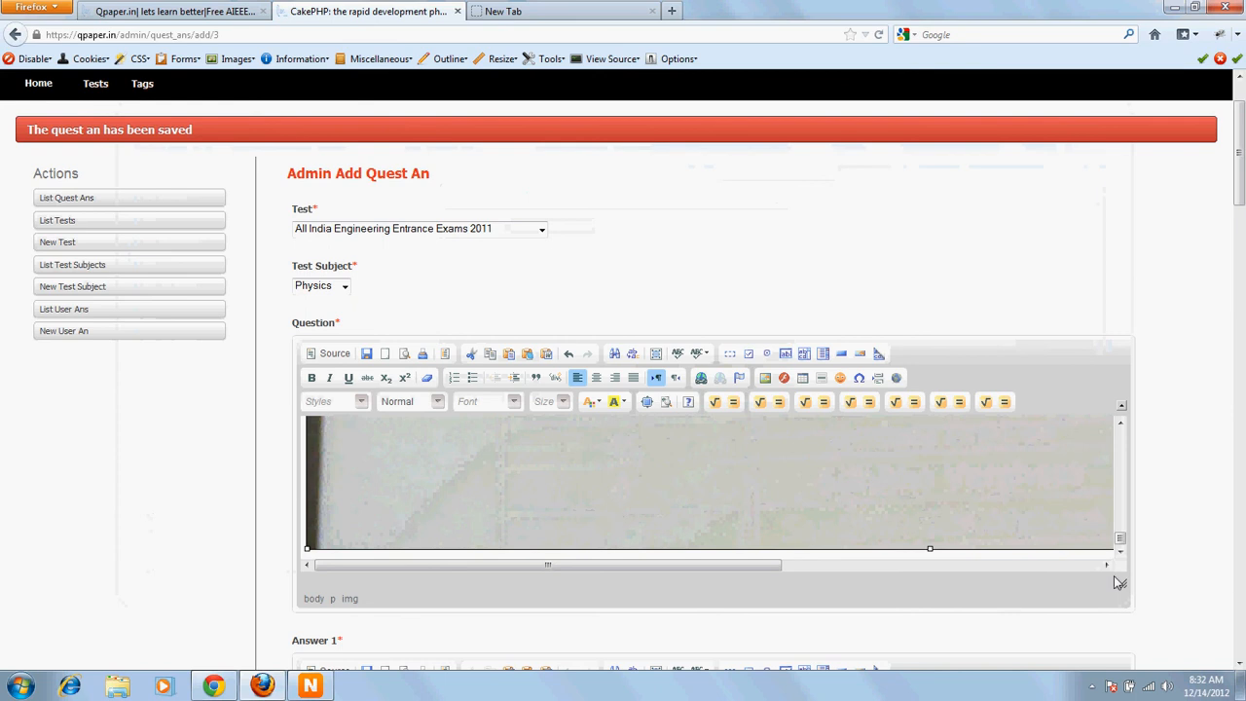
pyautogui.moveTo(307, 553); pyautogui.dragTo(575, 467)
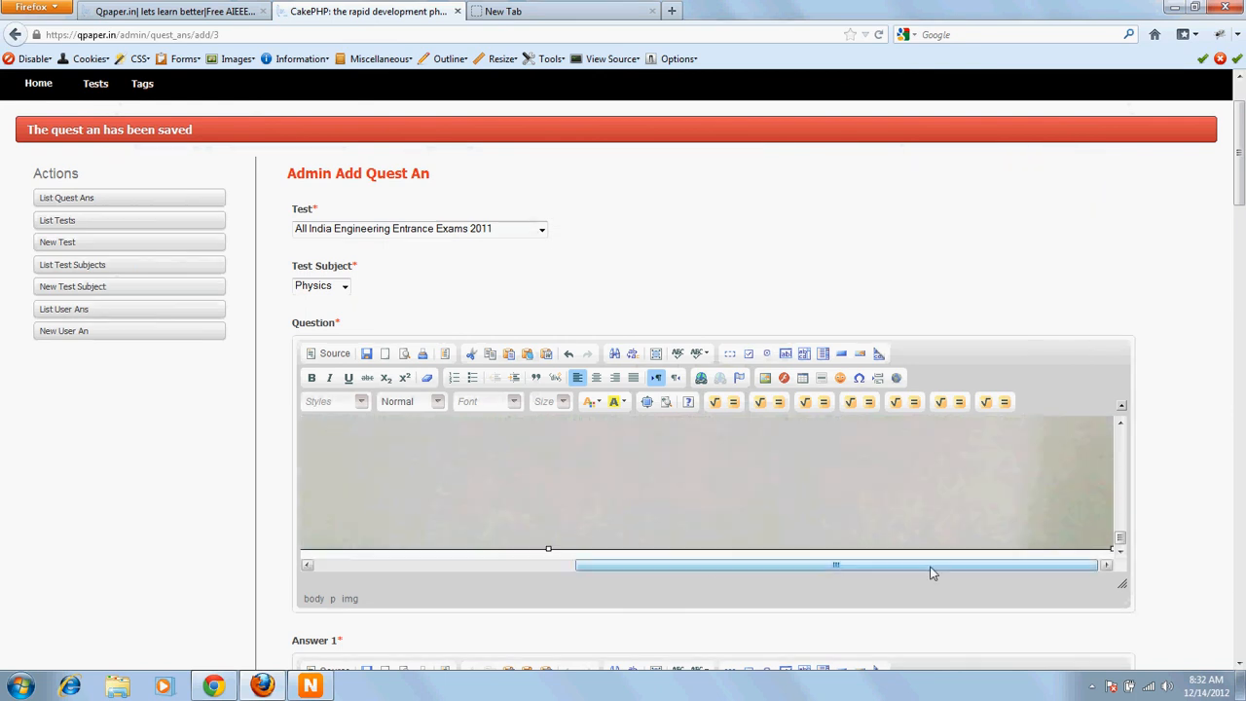
pyautogui.click(1021, 556)
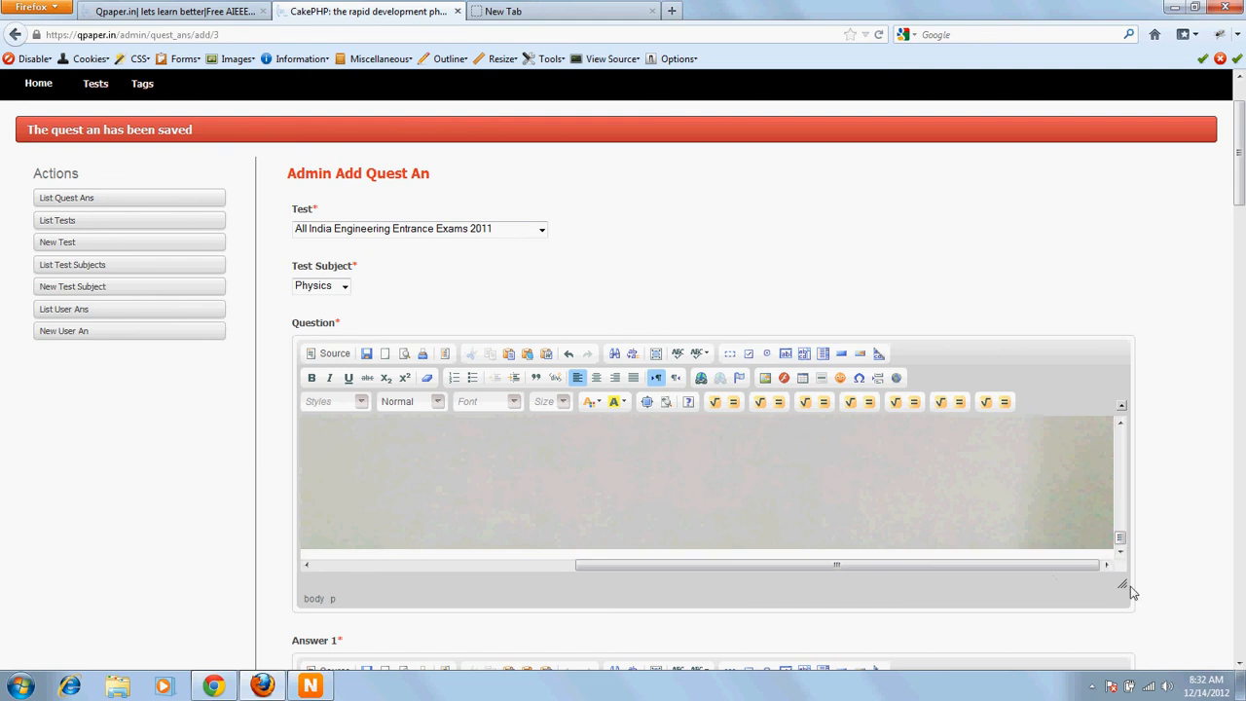
pyautogui.moveTo(1121, 583); pyautogui.dragTo(1158, 614)
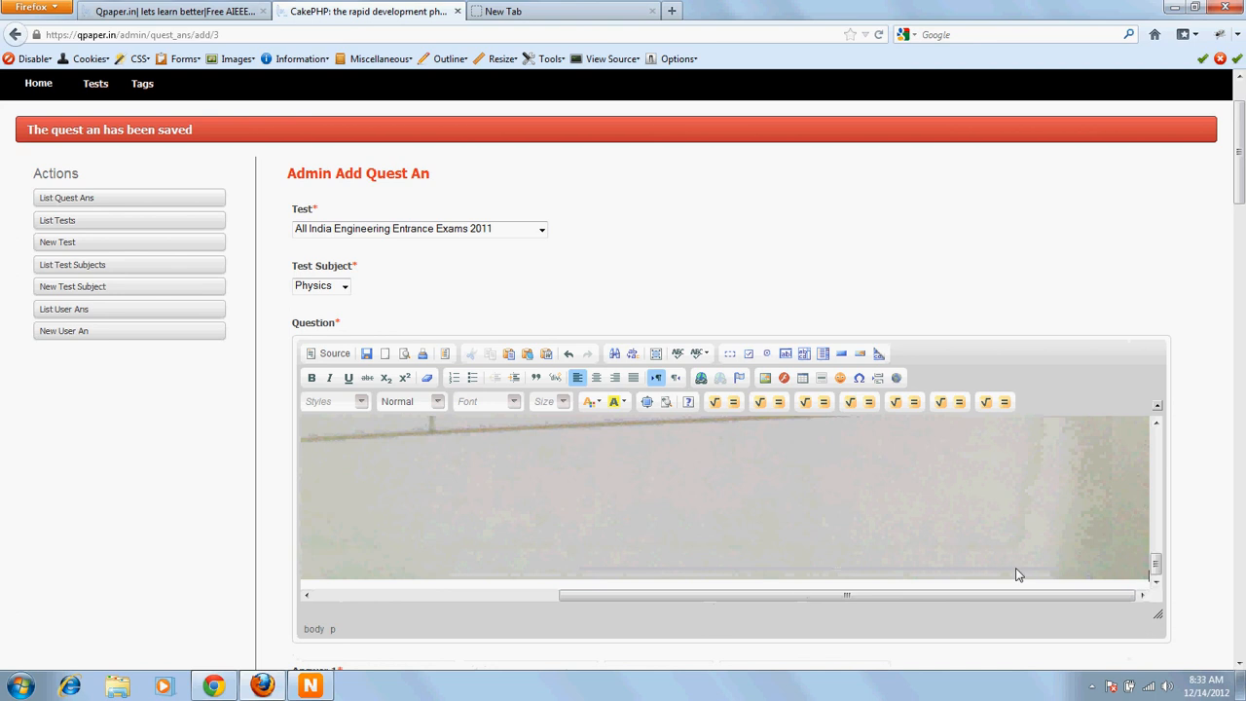
pyautogui.click(1064, 526)
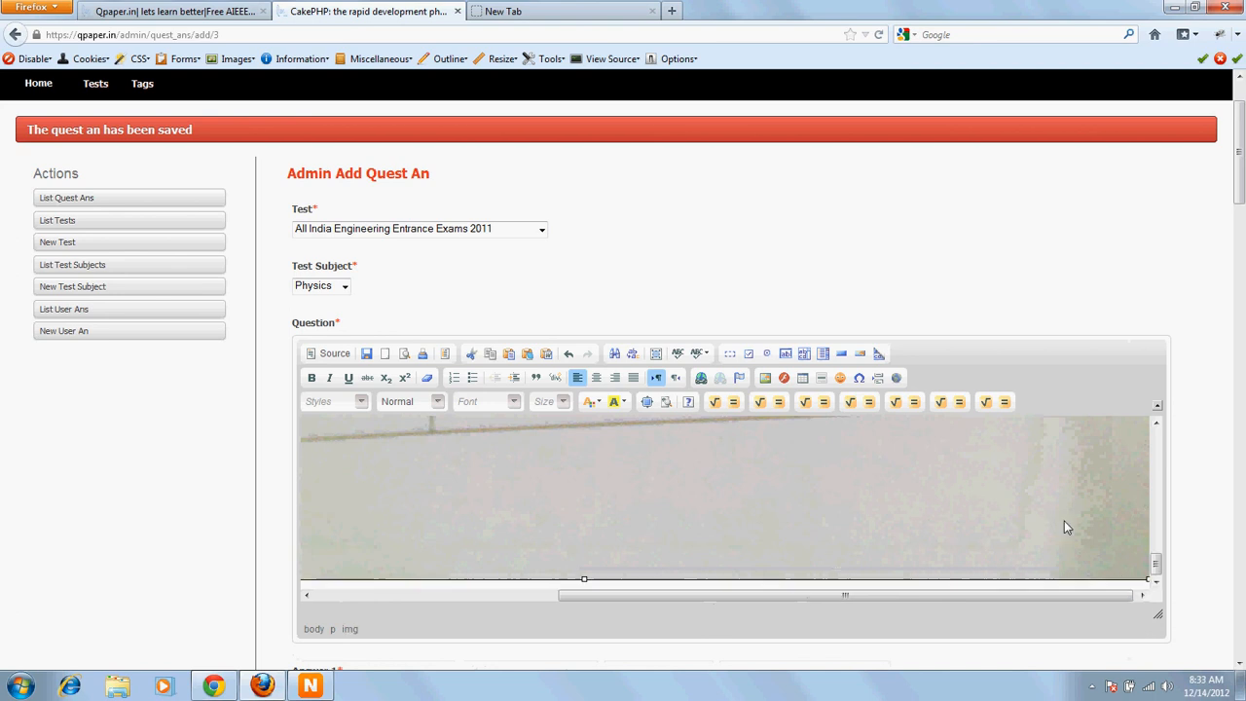
pyautogui.moveTo(584, 578); pyautogui.dragTo(594, 484)
pyautogui.scroll(-5, 596, 487)
pyautogui.scroll(5, 598, 508)
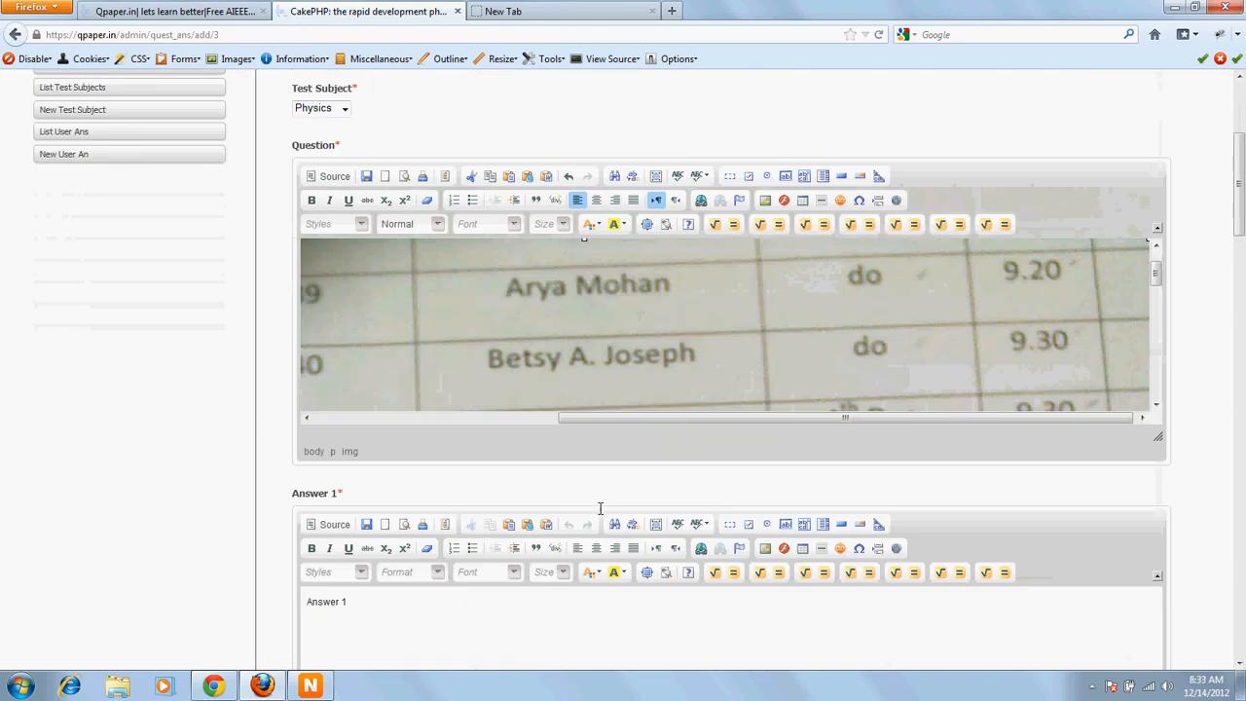
pyautogui.scroll(2, 1167, 392)
pyautogui.moveTo(1158, 407)
pyautogui.mouseDown()
pyautogui.moveTo(1159, 467)
pyautogui.moveTo(1160, 406)
pyautogui.mouseUp()
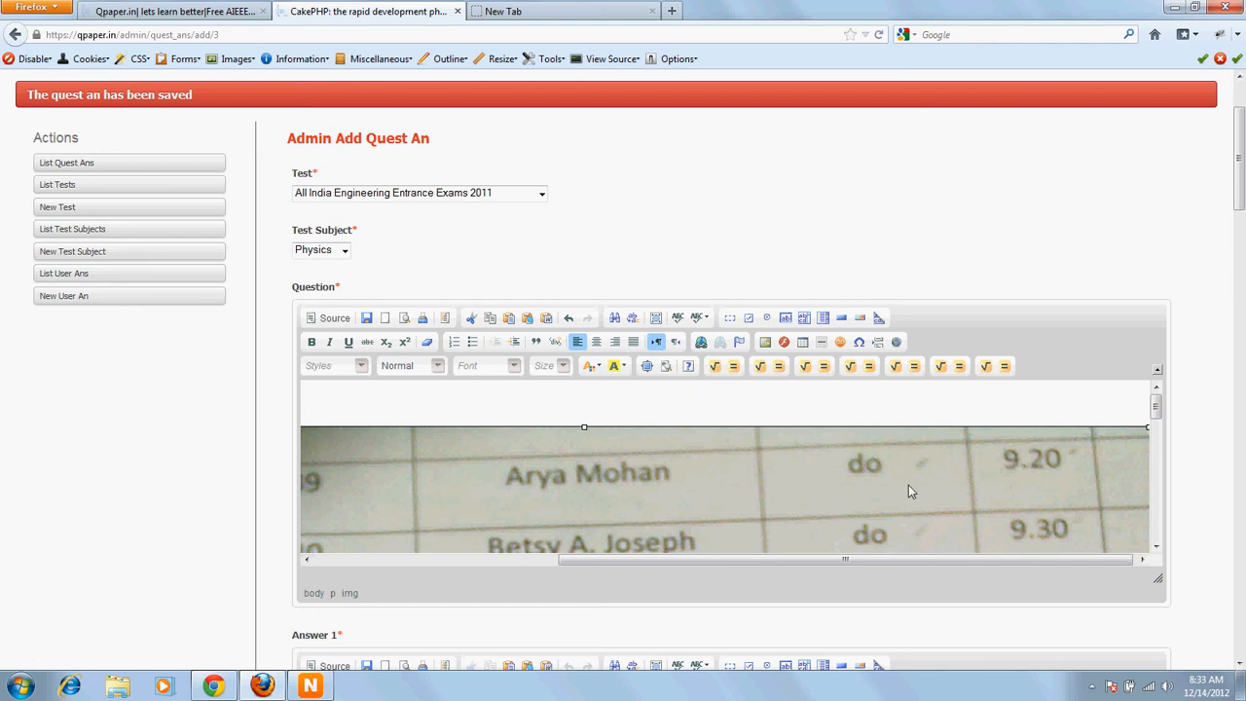
pyautogui.moveTo(877, 551); pyautogui.dragTo(920, 558)
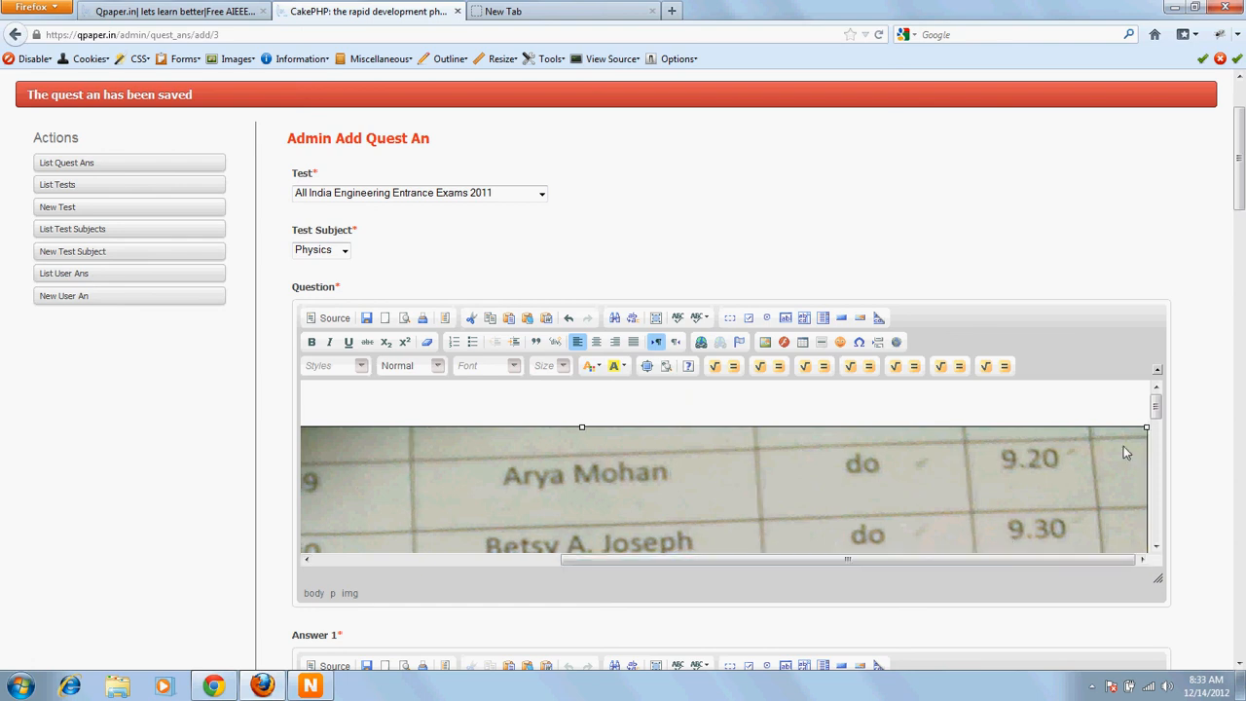
pyautogui.moveTo(1143, 433); pyautogui.dragTo(702, 502)
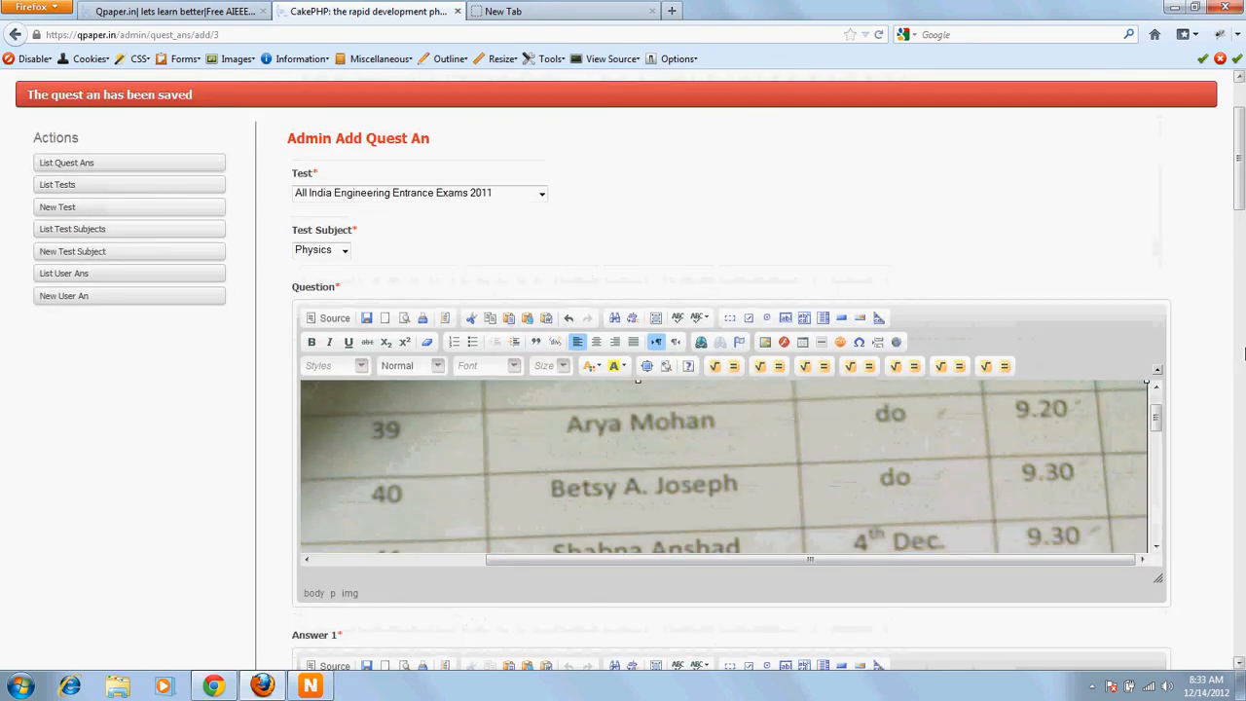
pyautogui.moveTo(1240, 204)
pyautogui.mouseDown()
pyautogui.moveTo(1239, 227)
pyautogui.moveTo(1240, 198)
pyautogui.mouseUp()
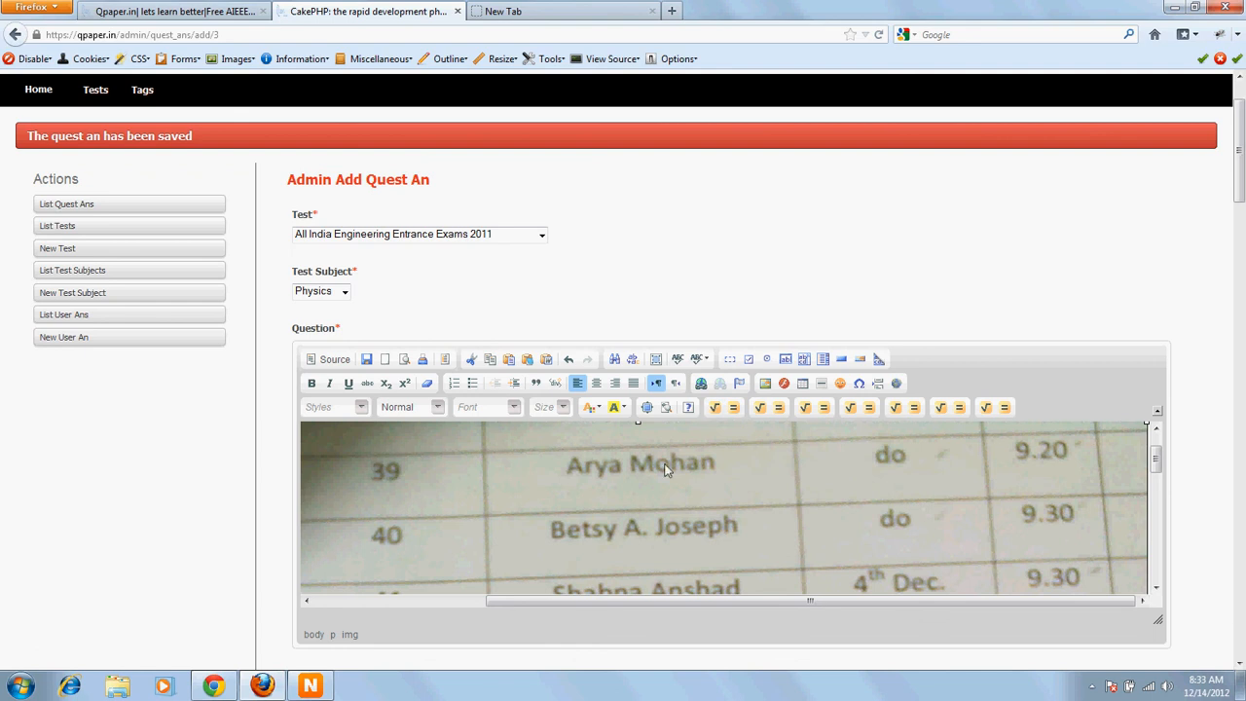
# Step: Delete the inserted image from the Question, leaving the fraction formula
pyautogui.press('Delete')
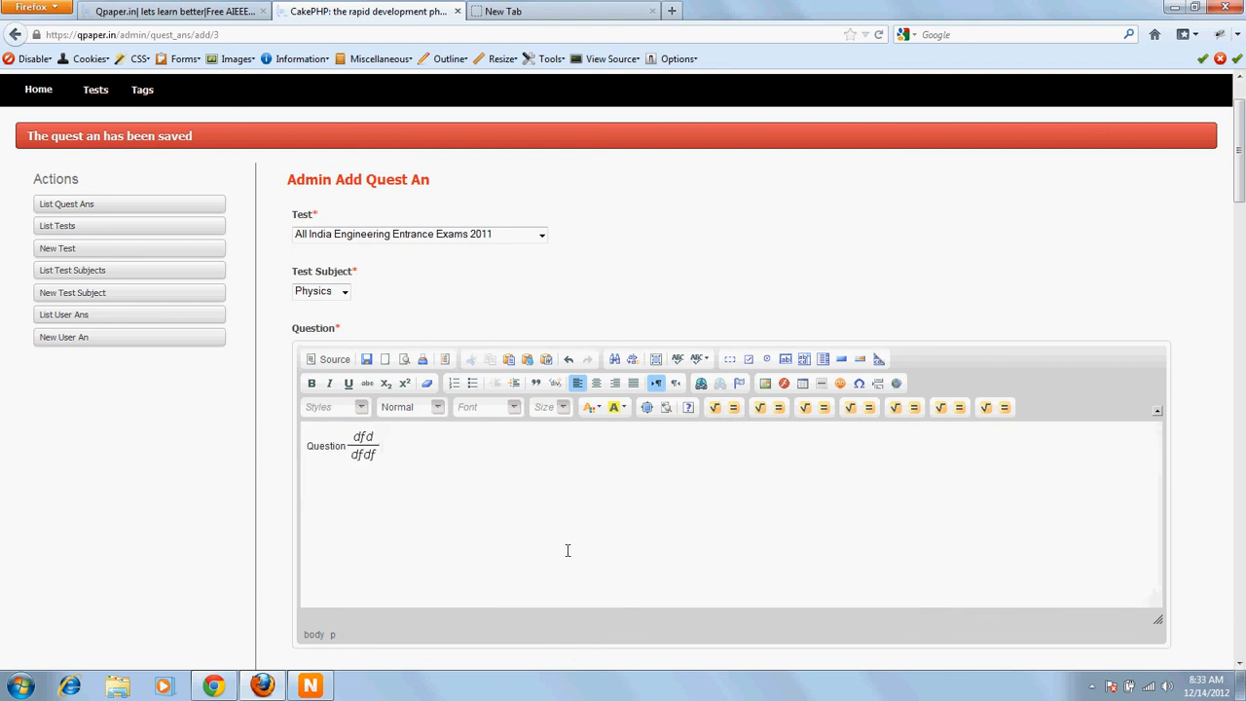
pyautogui.scroll(-5, 516, 523)
pyautogui.scroll(7, 501, 513)
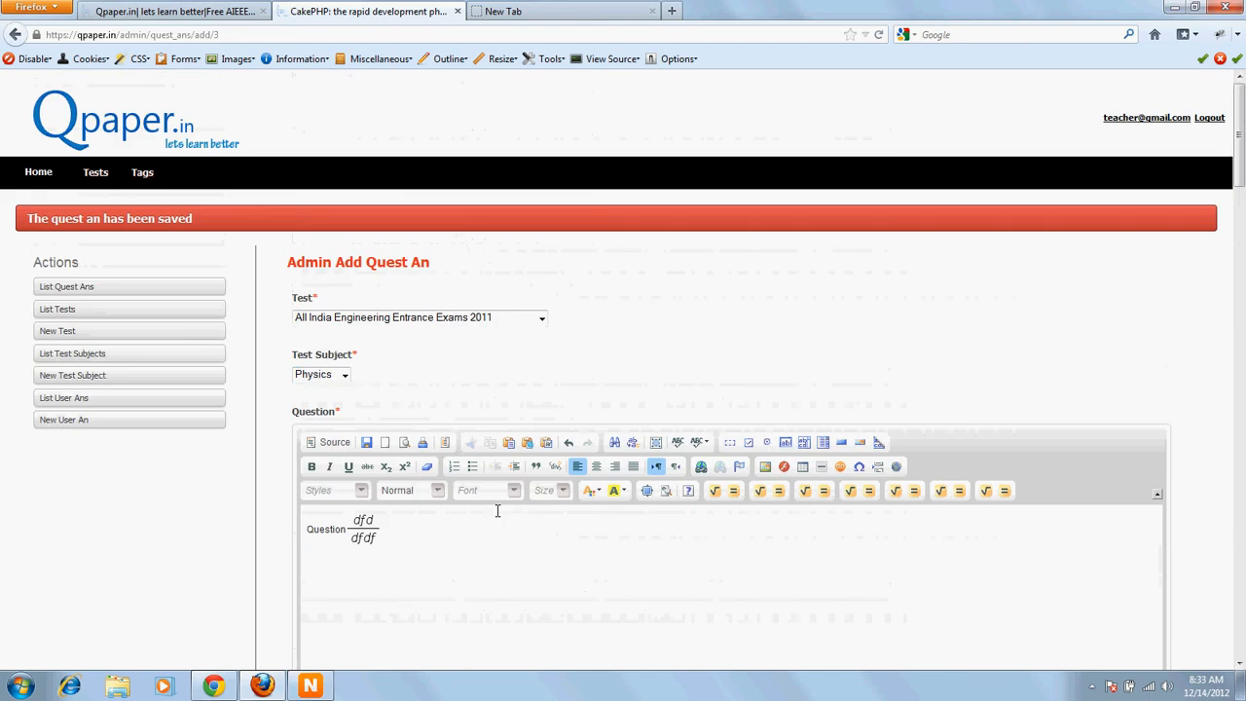
# Step: Open the question list of the All India Engineering Entrance Exams 2011 test and open question 548 for editing
pyautogui.click(95, 172)
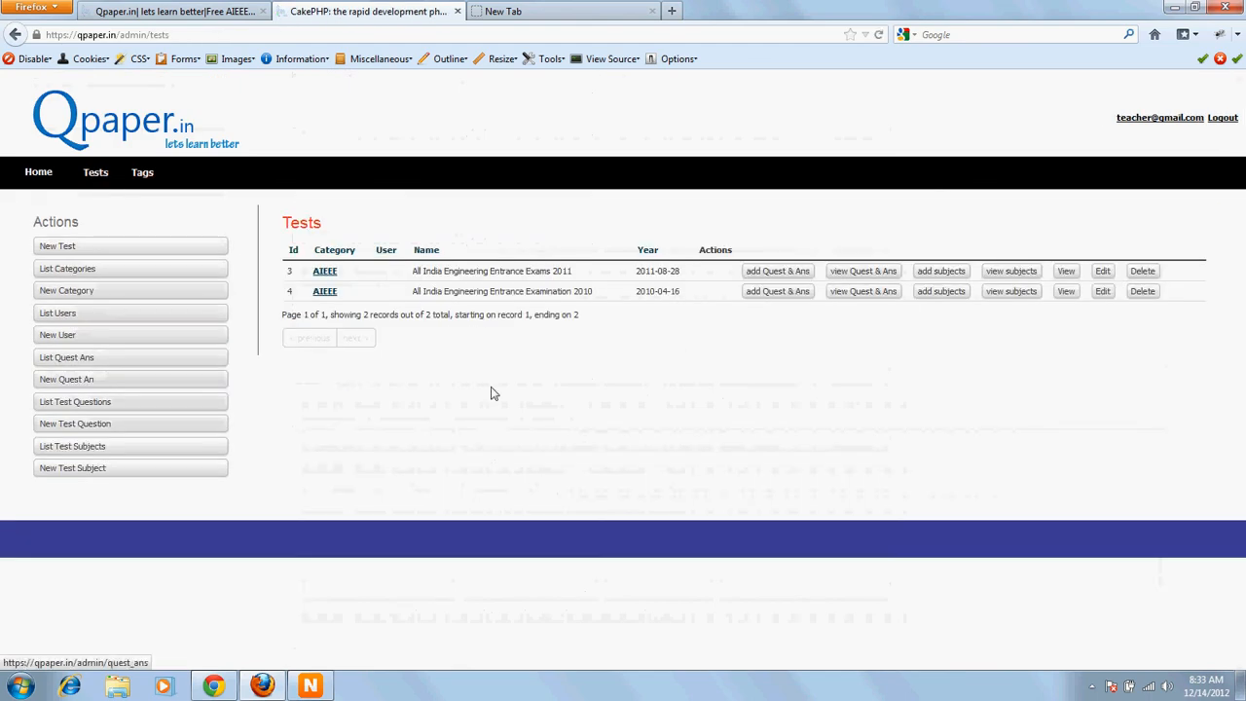
pyautogui.moveTo(411, 271); pyautogui.dragTo(604, 275)
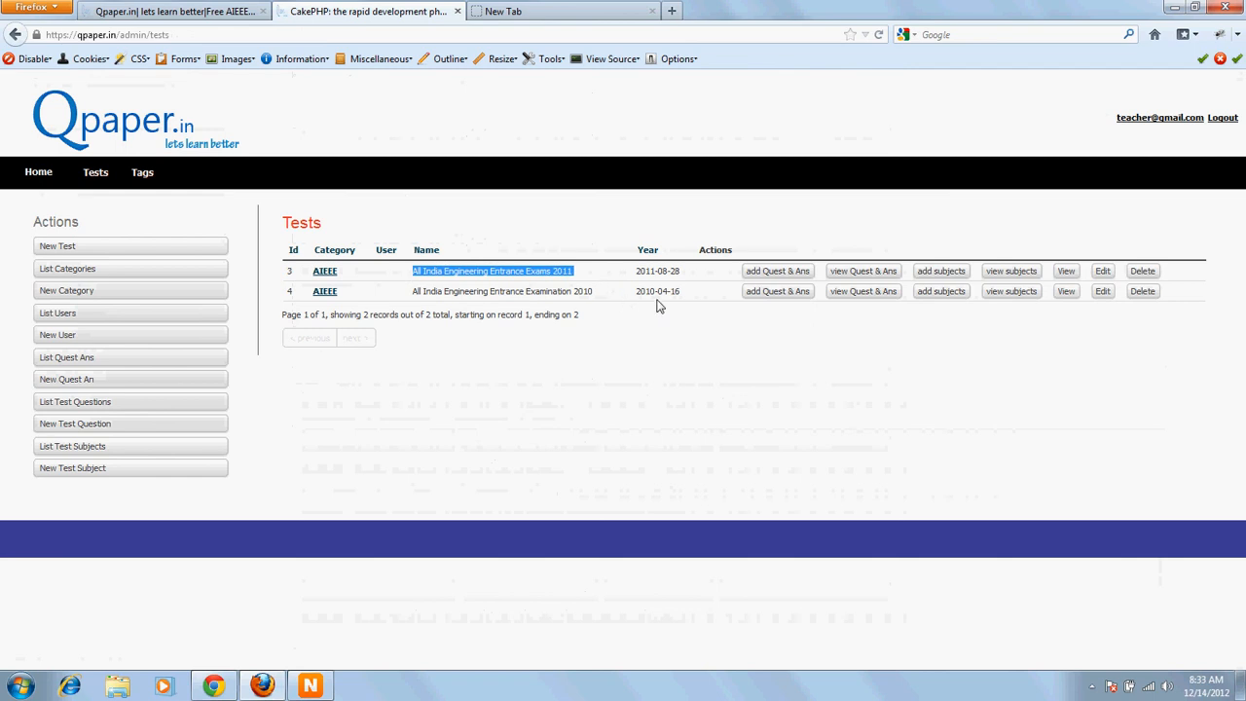
pyautogui.click(853, 273)
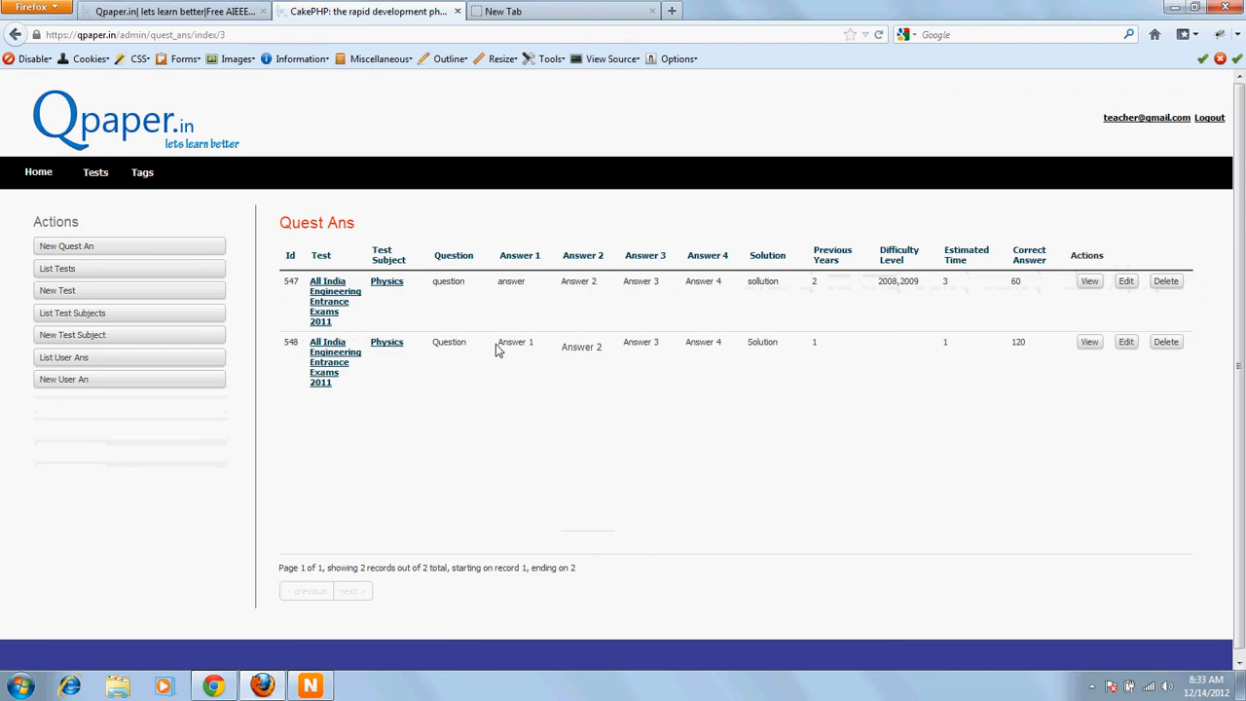
pyautogui.moveTo(495, 348); pyautogui.dragTo(793, 350)
pyautogui.click(793, 349)
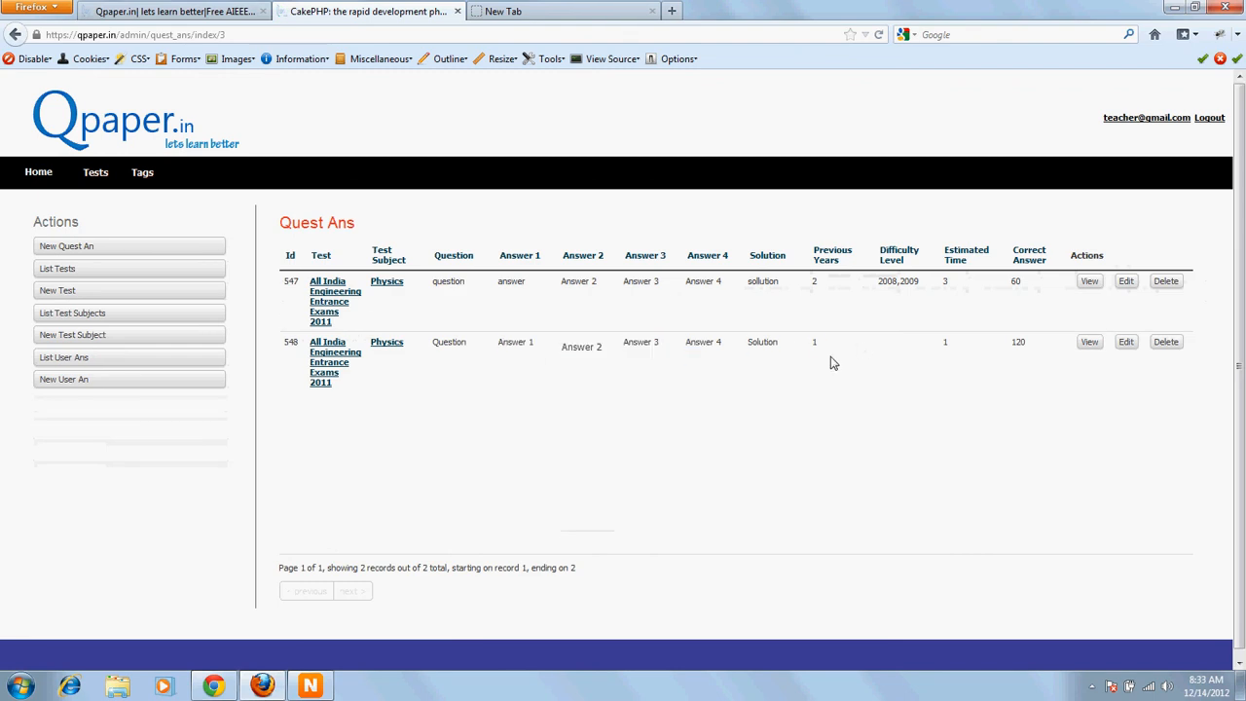
pyautogui.click(1126, 344)
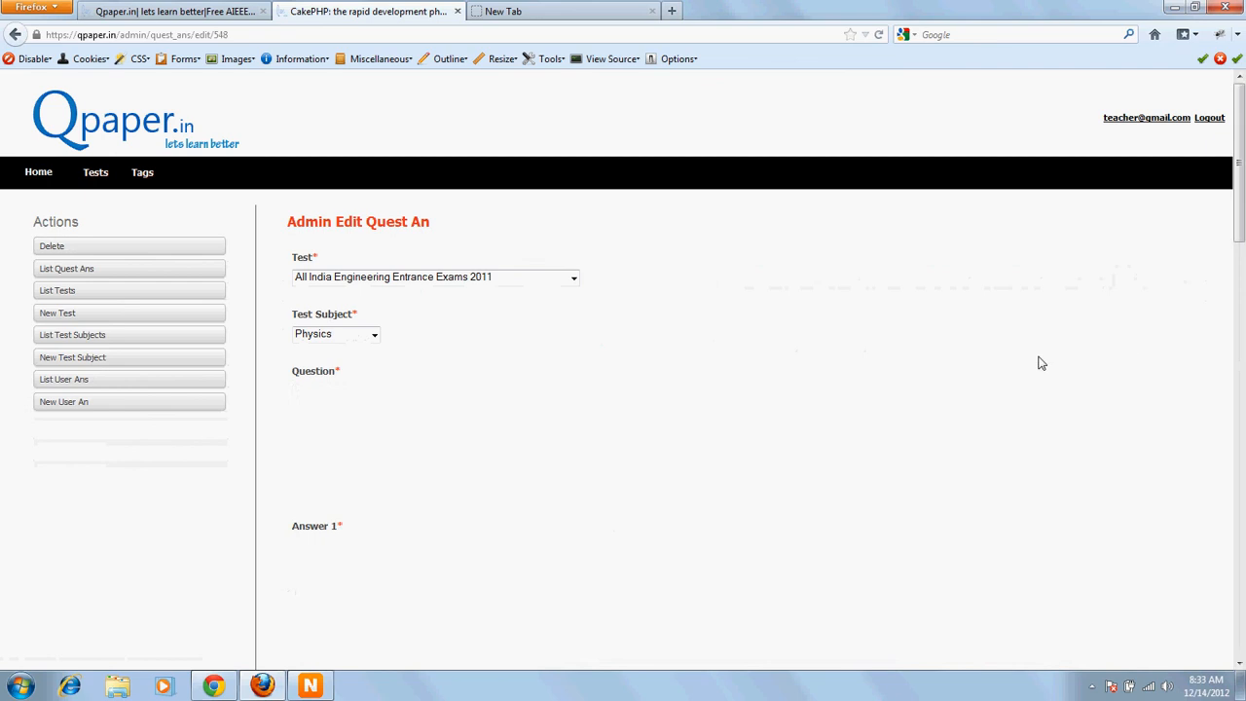
# Step: Review question 548's answers, difficulty, estimated time and tags, and submit the edit form
pyautogui.scroll(-5, 834, 437)
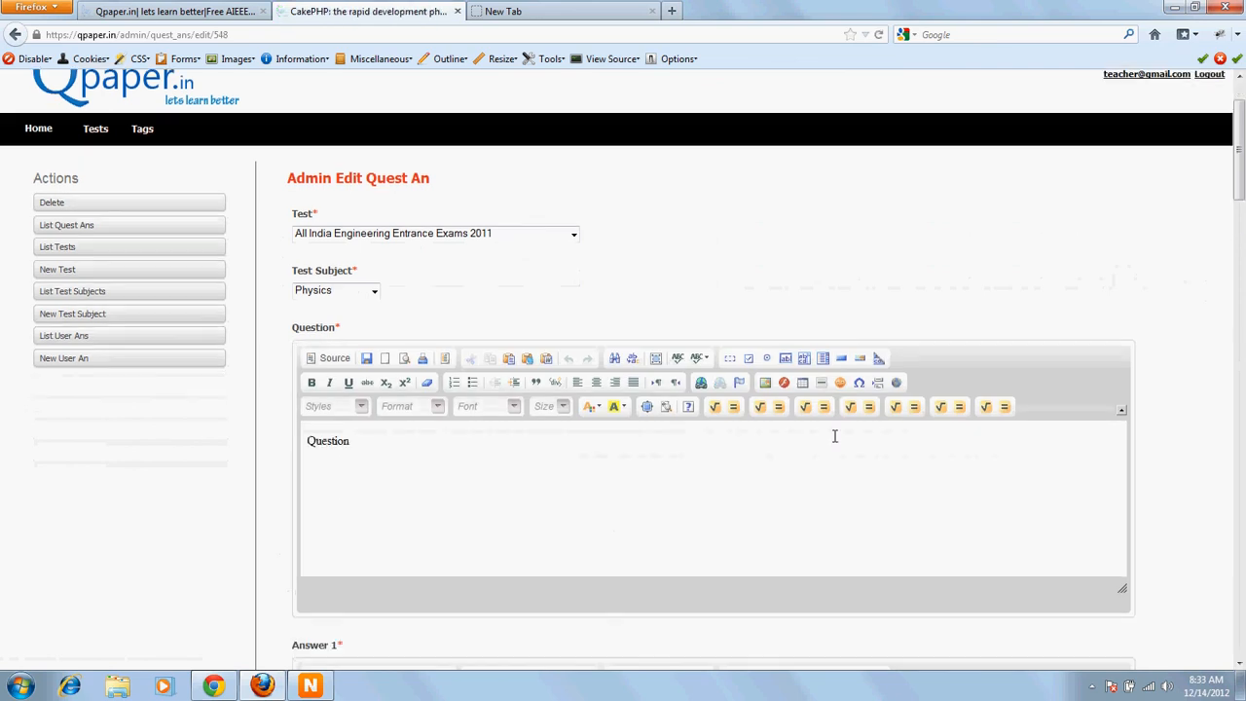
pyautogui.scroll(-15, 822, 486)
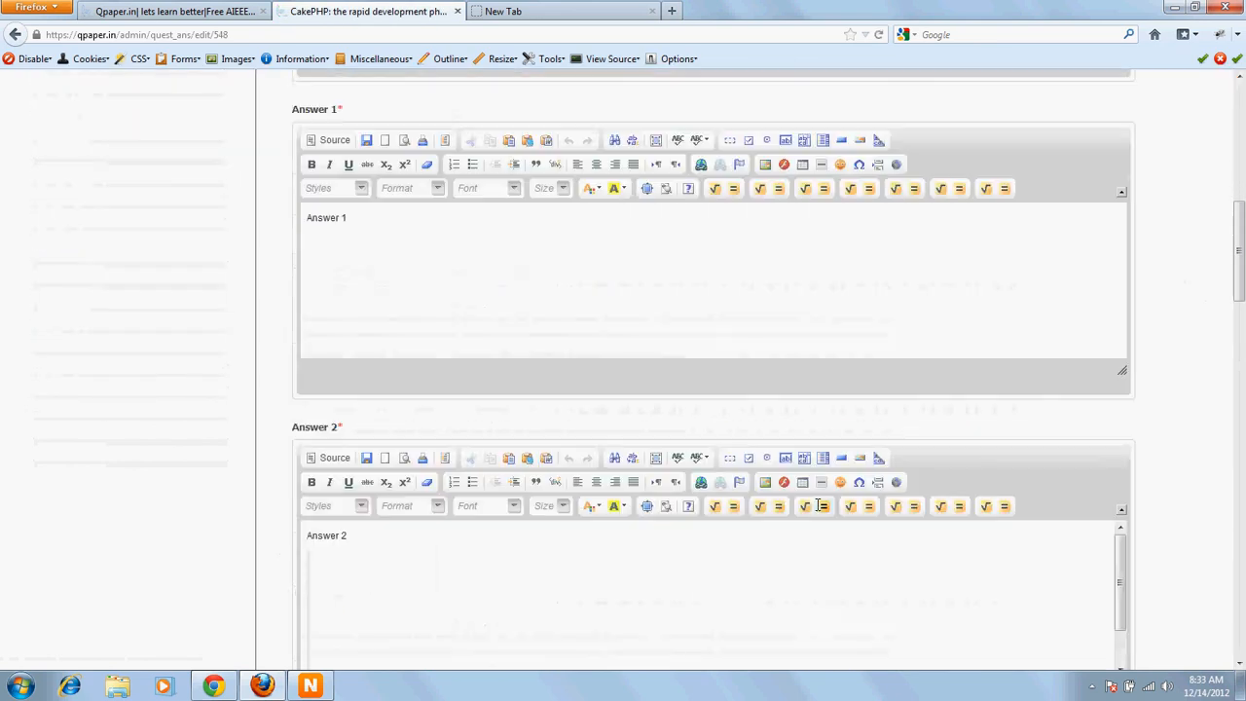
pyautogui.scroll(-15, 818, 511)
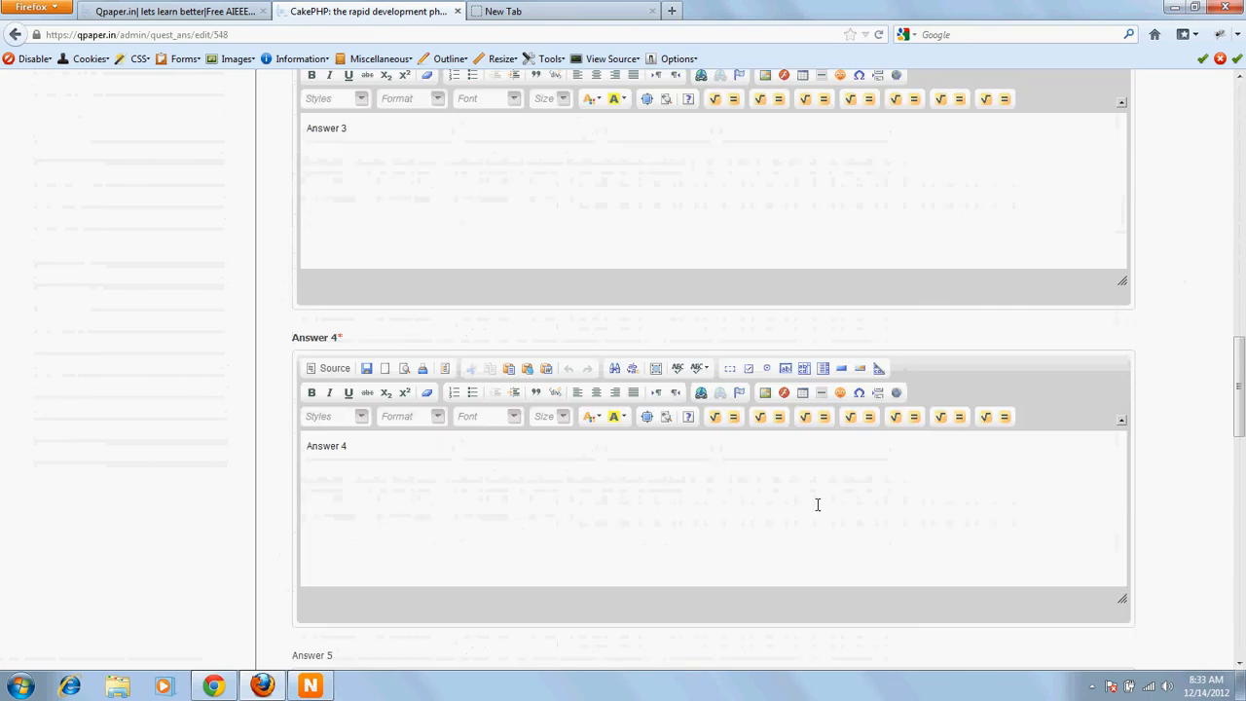
pyautogui.scroll(-15, 817, 511)
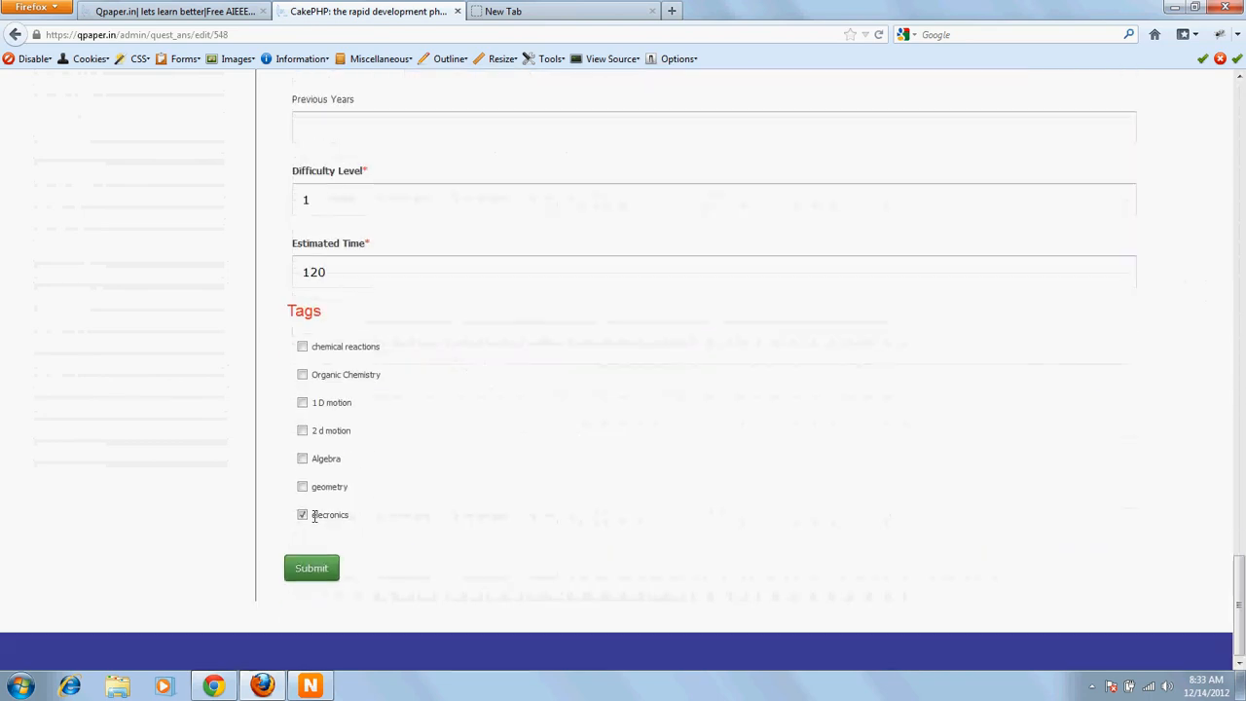
pyautogui.click(324, 573)
pyautogui.scroll(15, 622, 477)
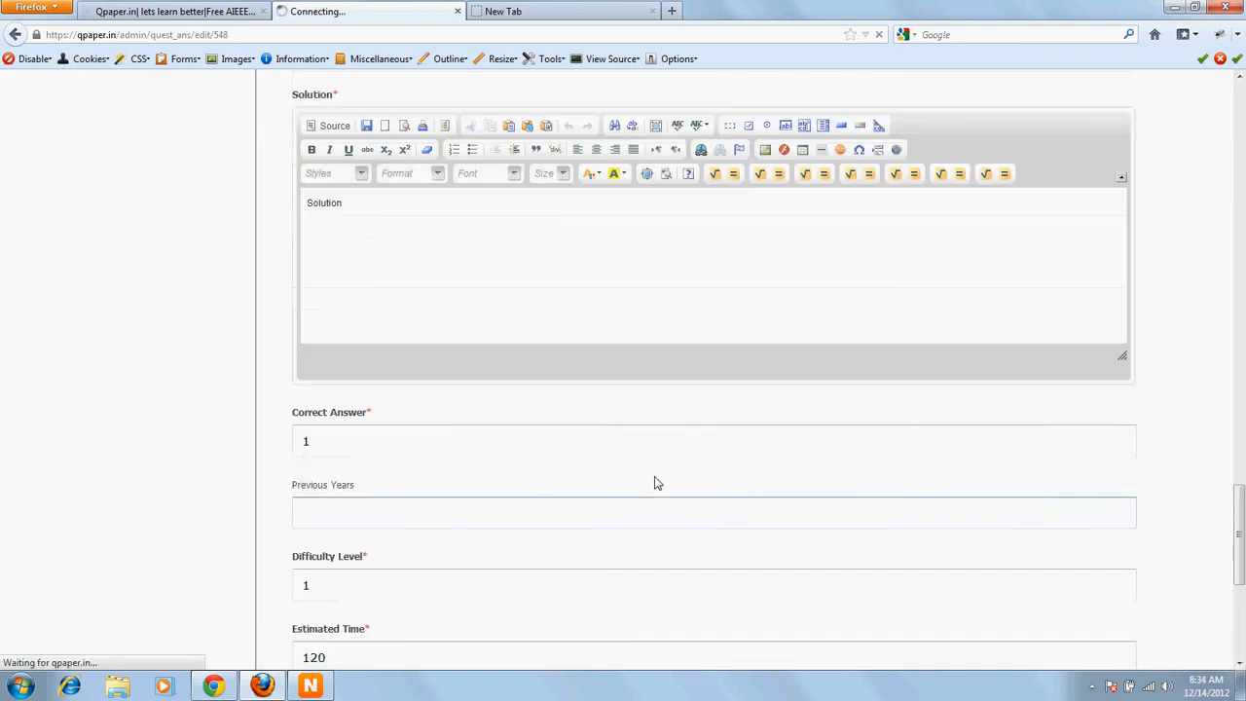
pyautogui.scroll(5, 589, 458)
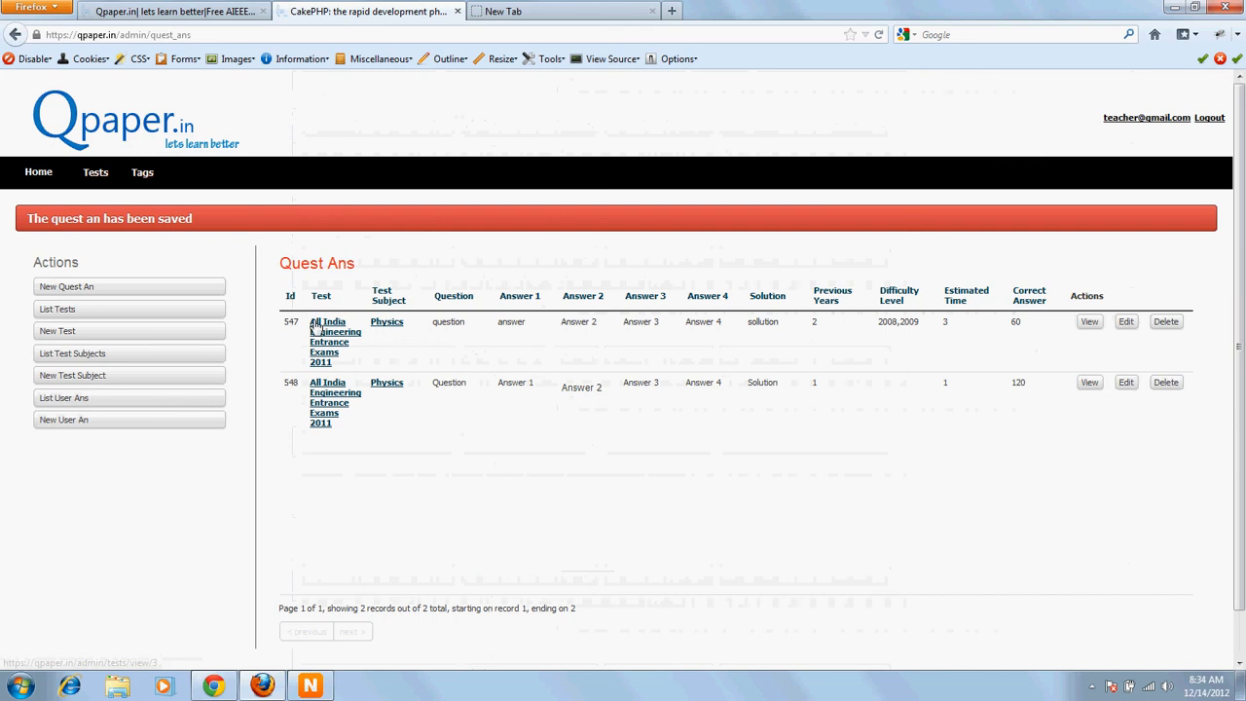
# Step: Open question 547 for editing and review its question, answers, difficulty, time and tags
pyautogui.moveTo(433, 322); pyautogui.dragTo(463, 323)
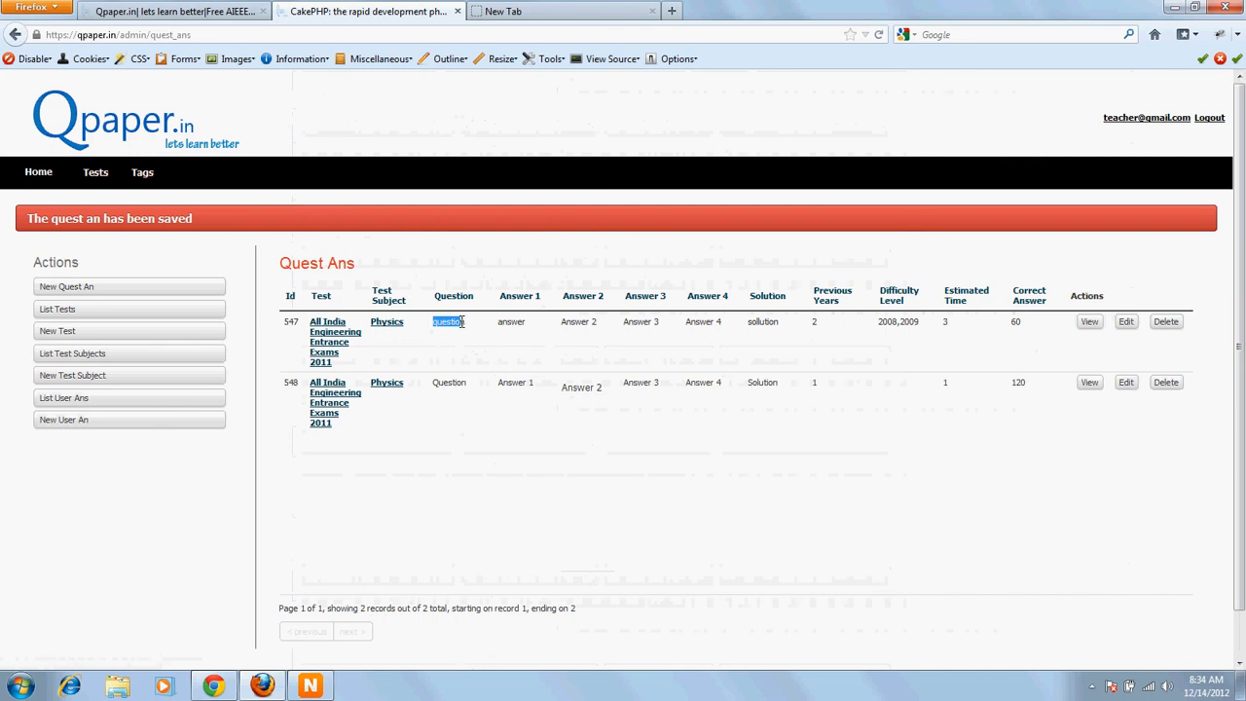
pyautogui.click(1126, 324)
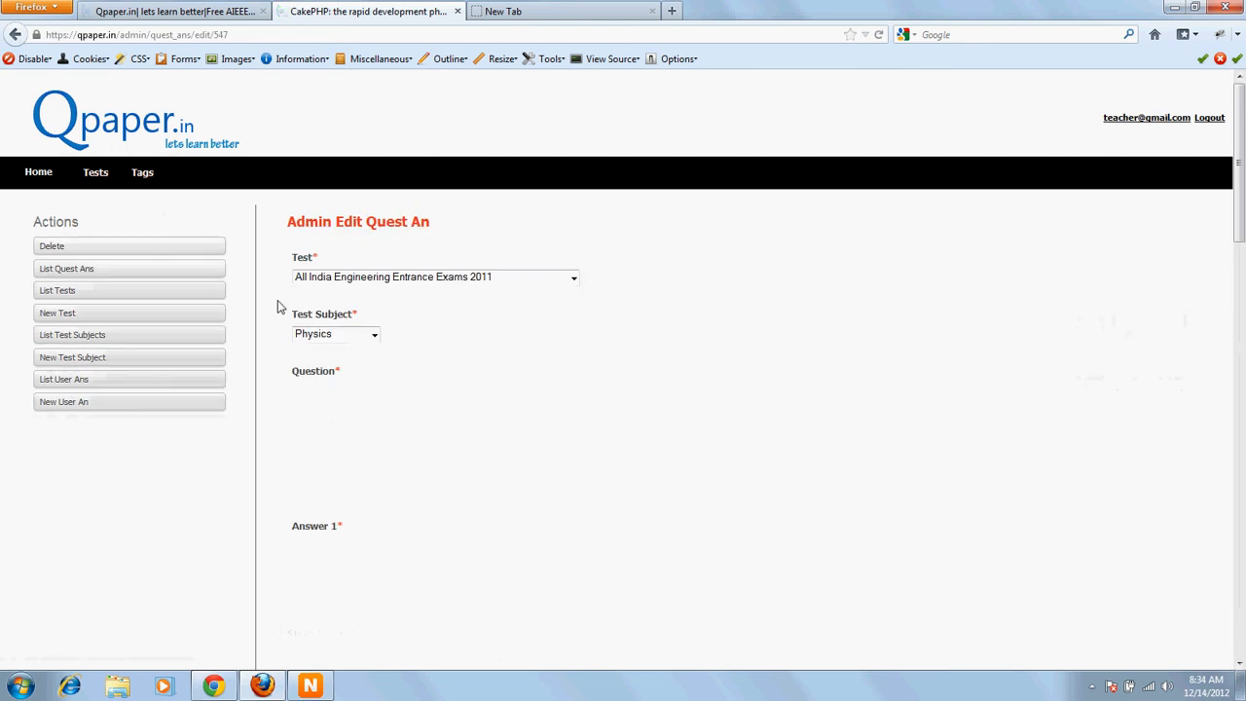
pyautogui.scroll(-5, 874, 198)
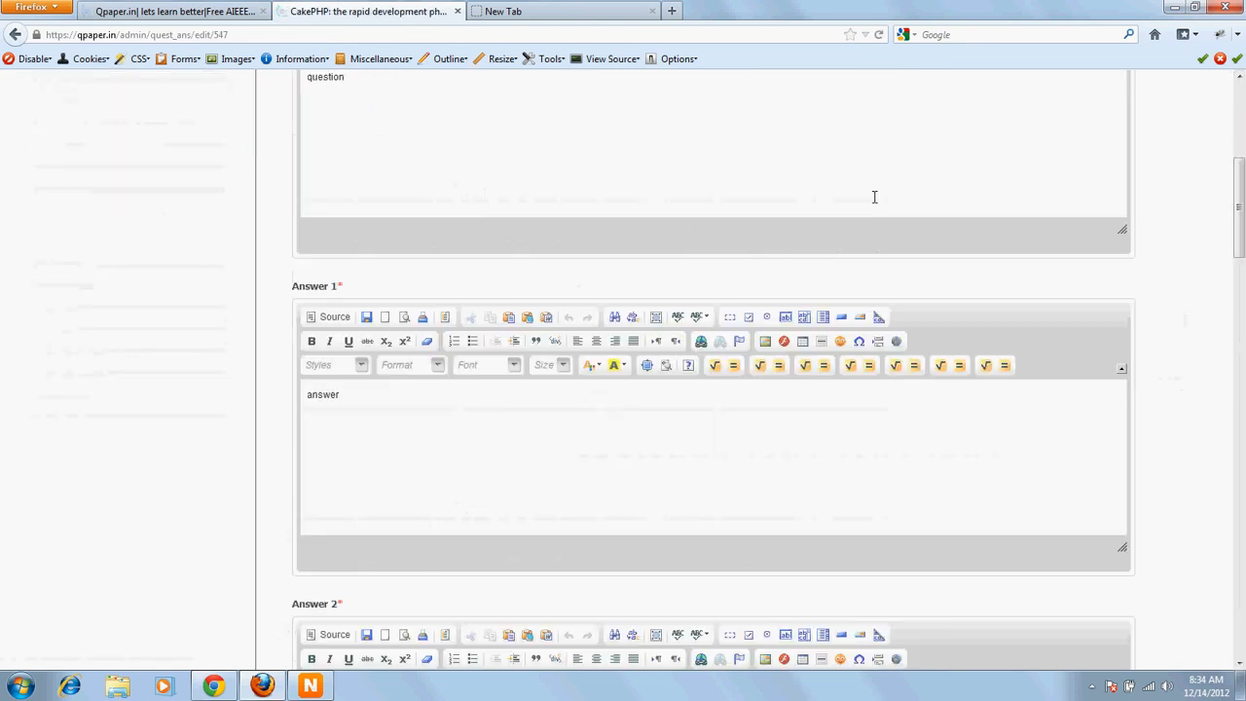
pyautogui.scroll(2, 567, 197)
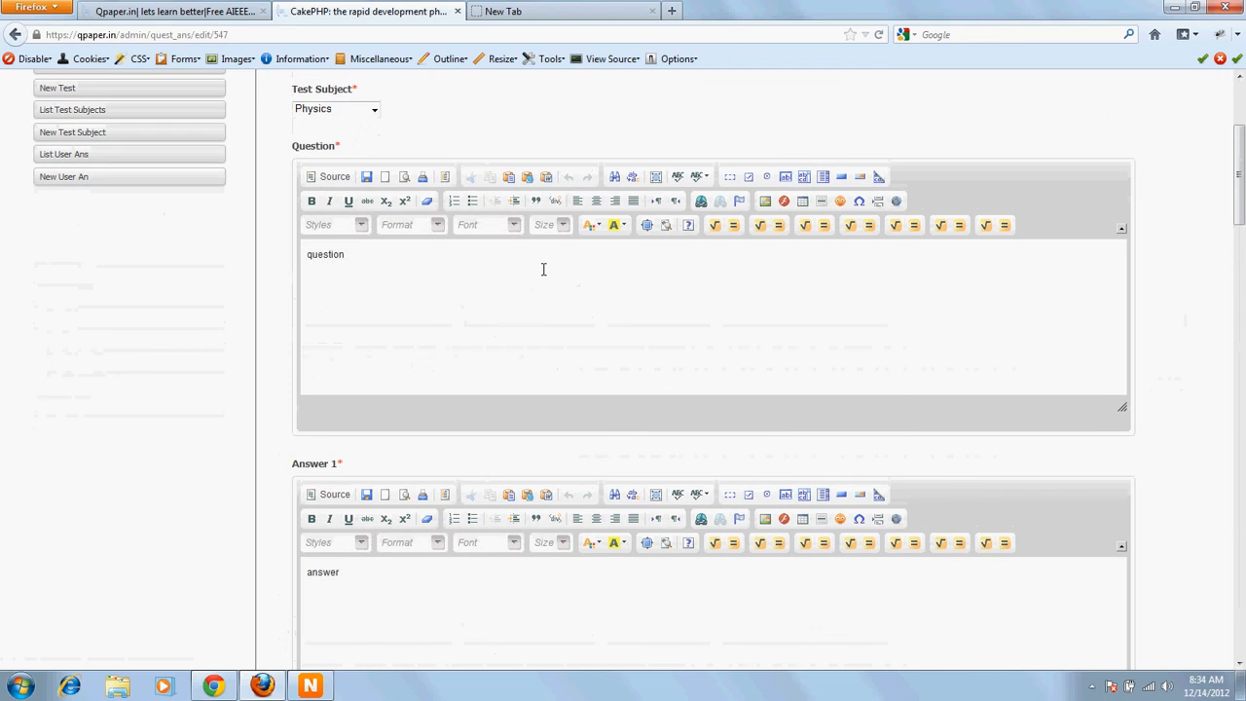
pyautogui.click(533, 299)
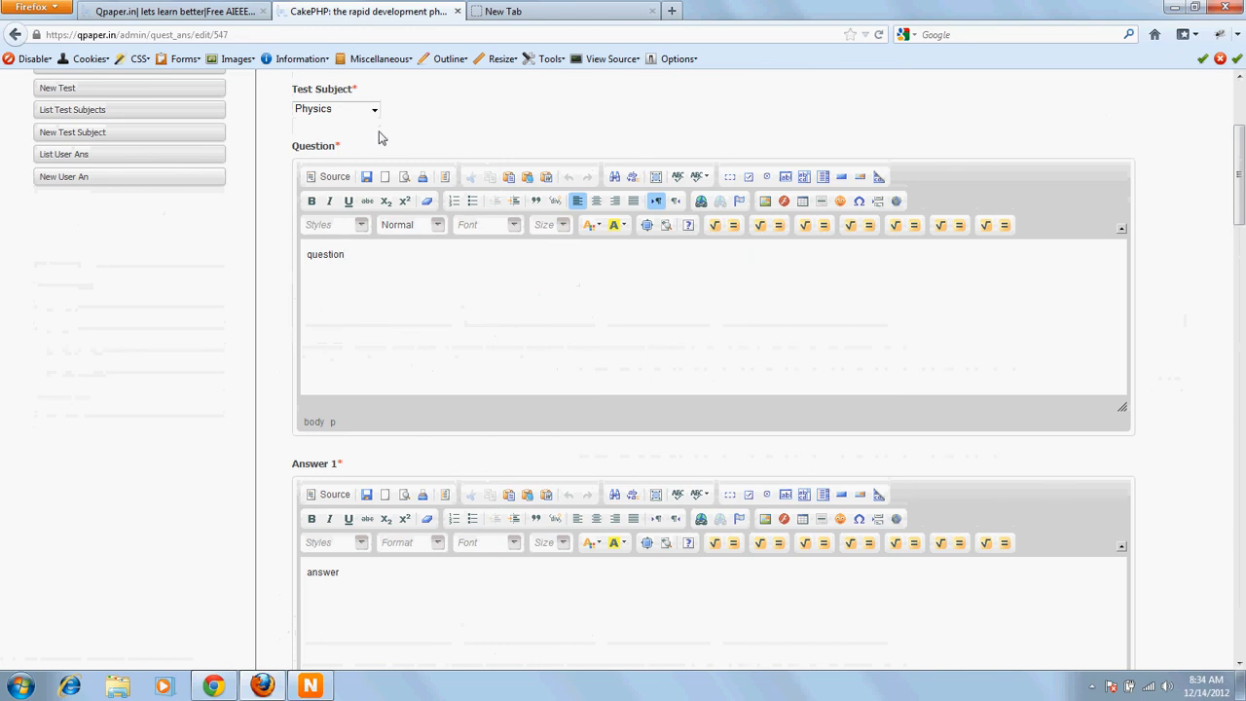
pyautogui.scroll(-15, 1240, 375)
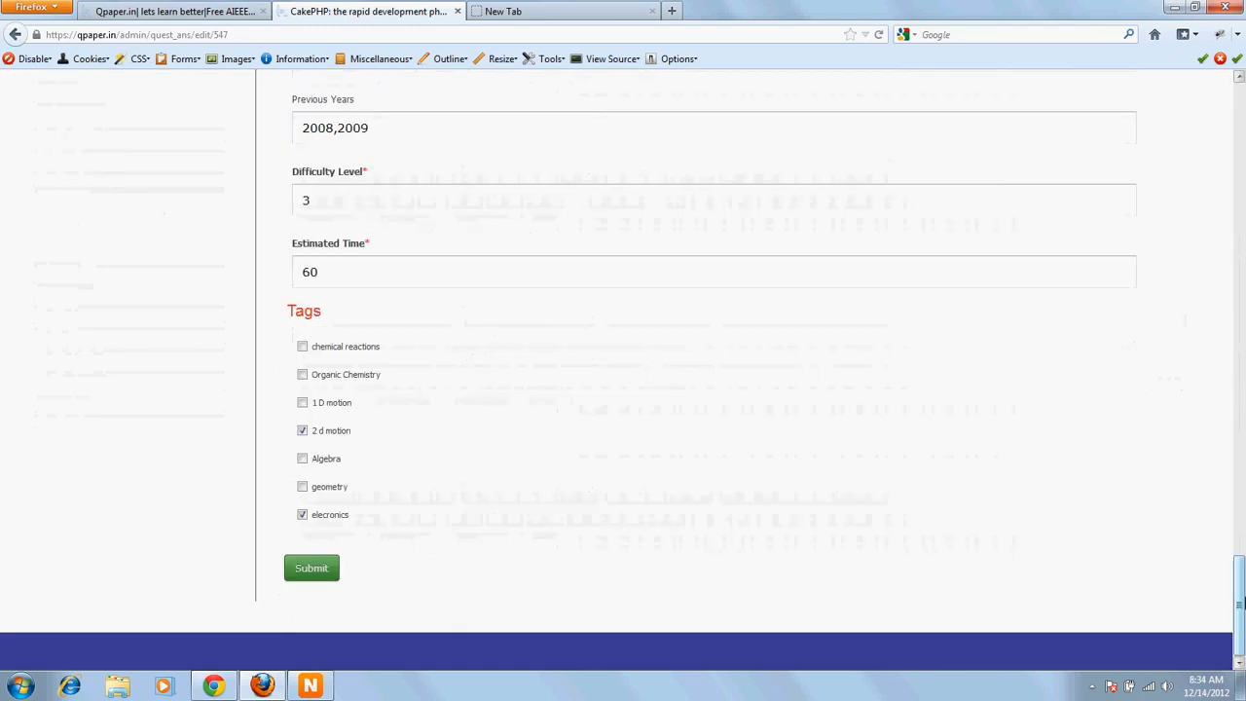
pyautogui.moveTo(1239, 594); pyautogui.dragTo(1236, 102)
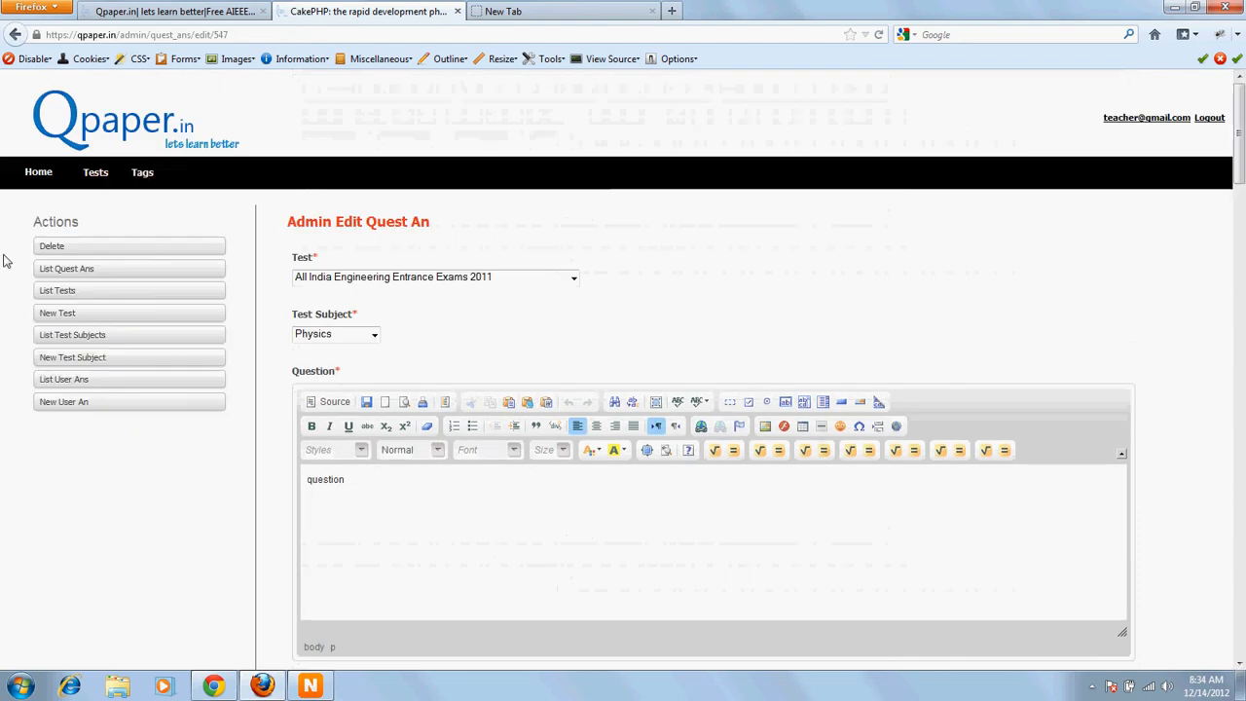
# Step: Create a new tag named xyz with category subject Physics
pyautogui.click(144, 173)
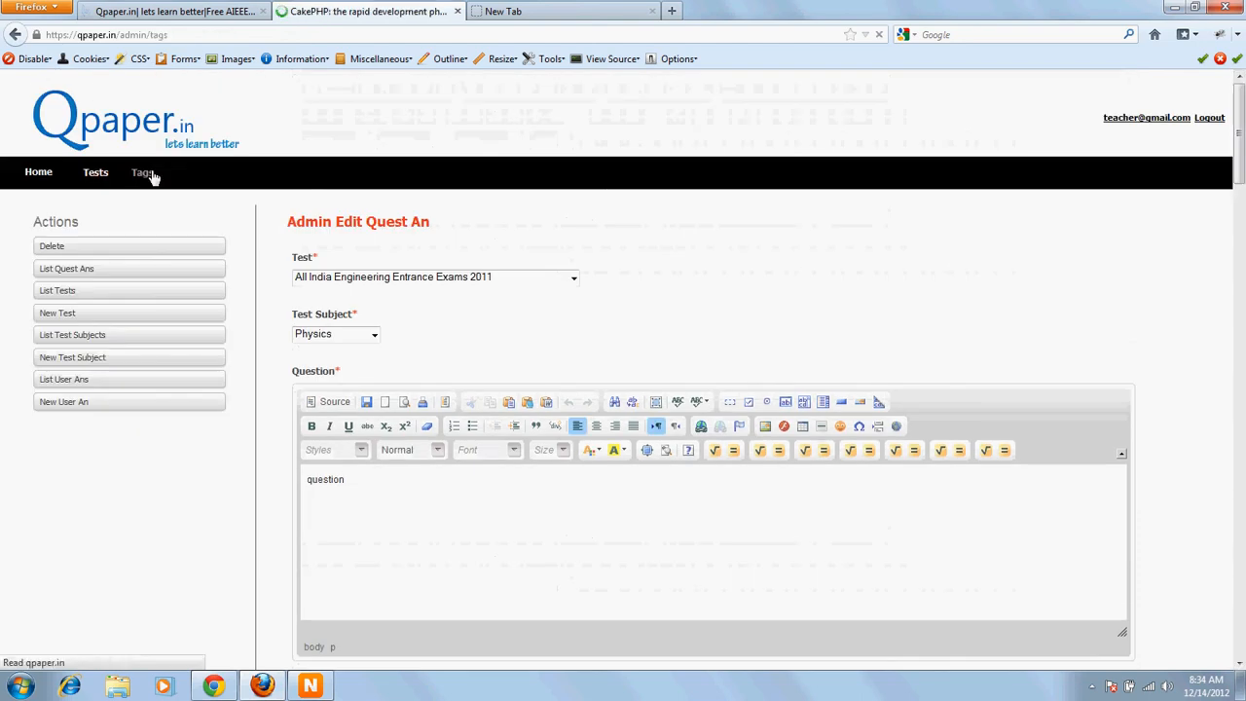
pyautogui.click(120, 251)
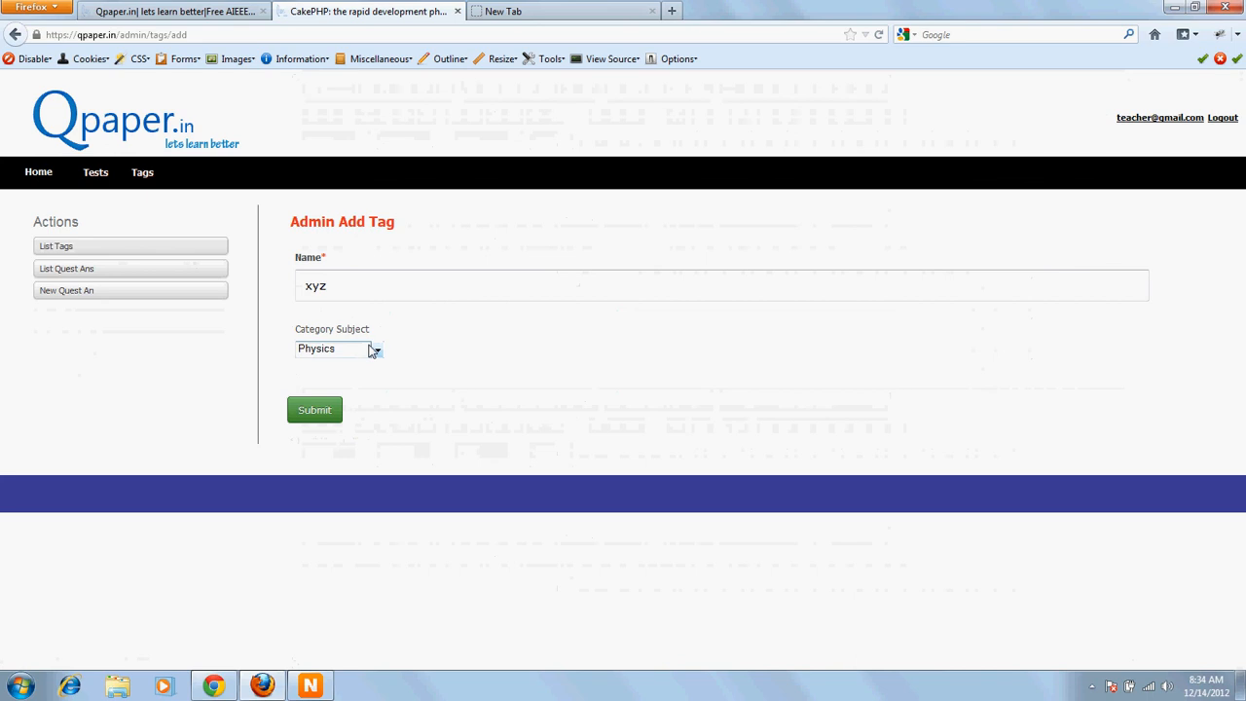
pyautogui.click(300, 423)
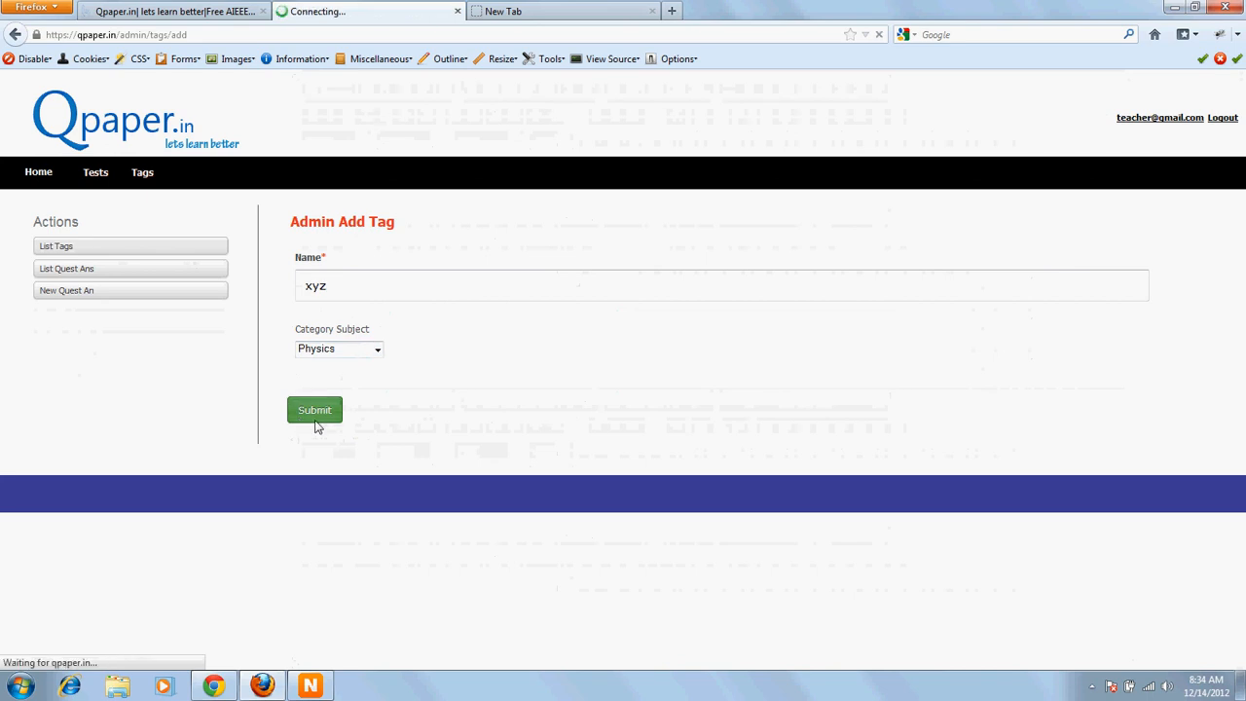
pyautogui.moveTo(340, 456); pyautogui.dragTo(381, 457)
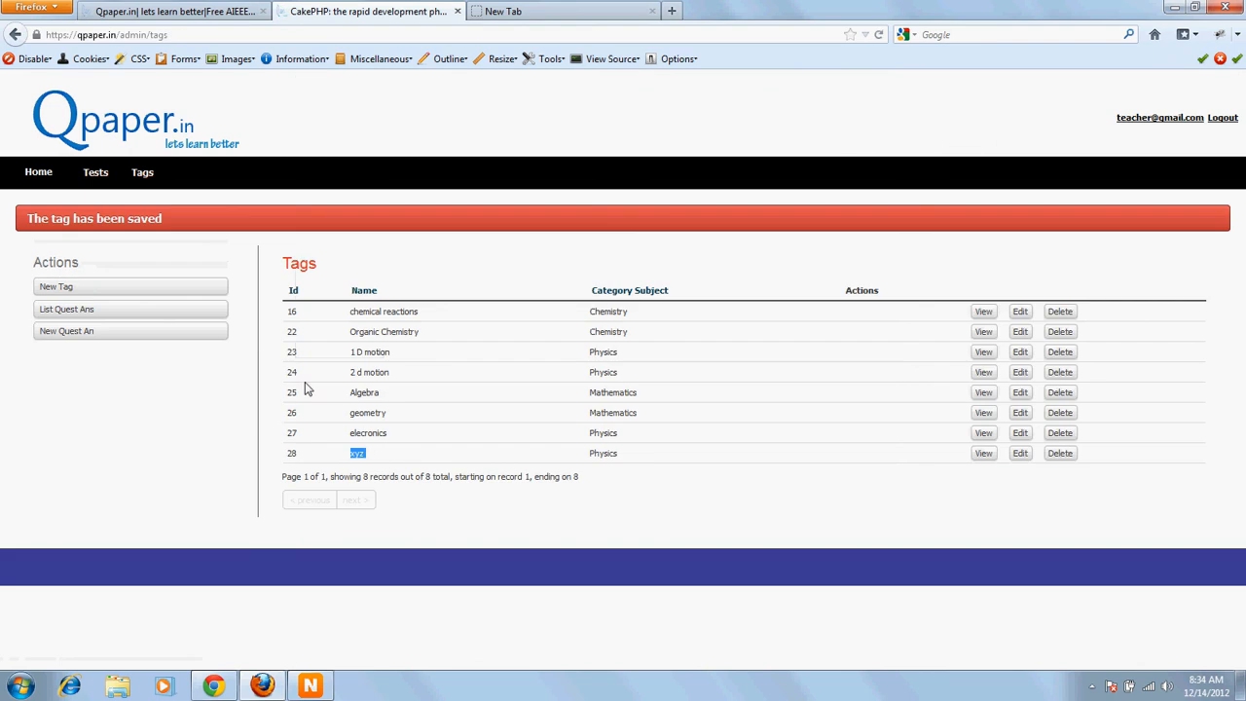
# Step: Start a new question for the All India Engineering Entrance Exams 2011 test with subject Physics and place the cursor in the Question editor
pyautogui.click(95, 172)
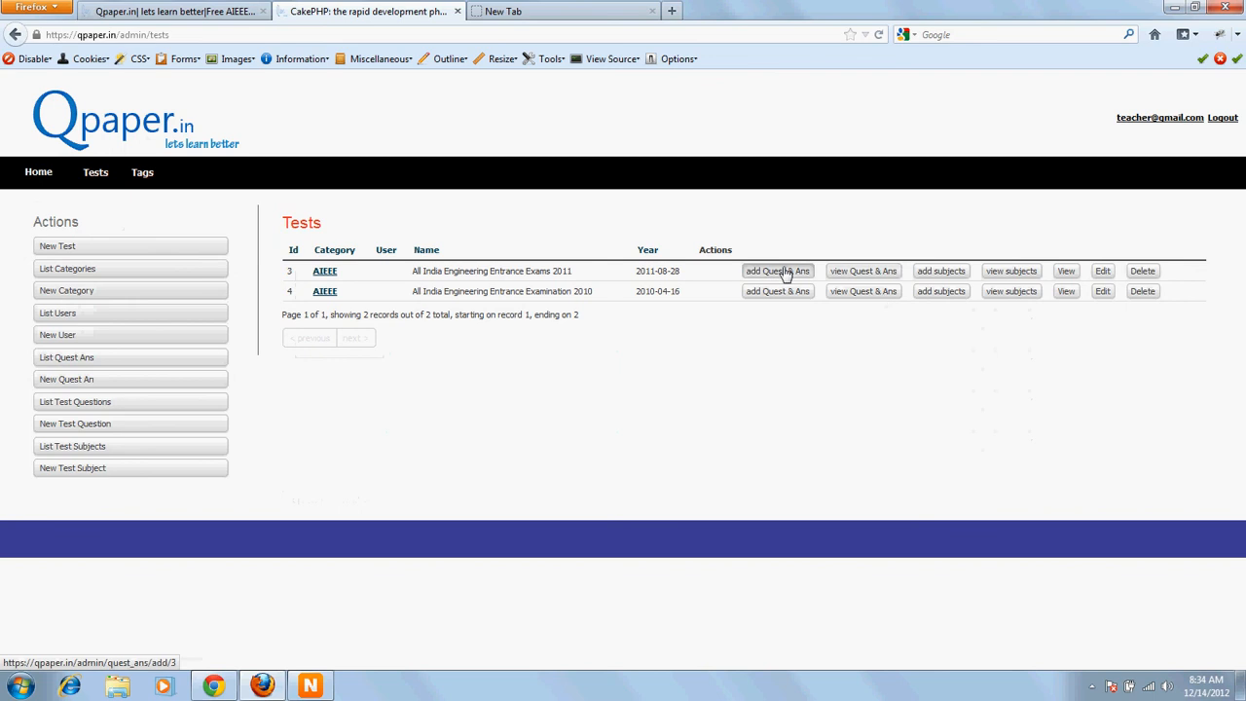
pyautogui.click(785, 274)
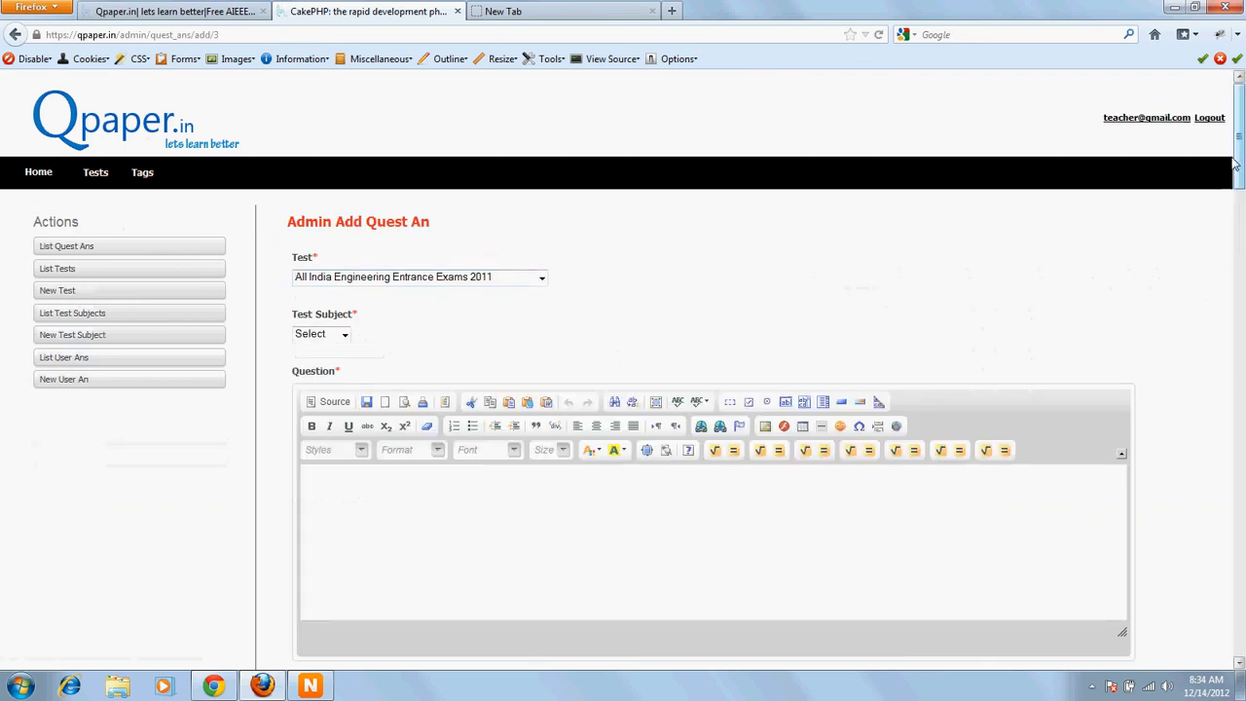
pyautogui.click(336, 333)
pyautogui.click(316, 364)
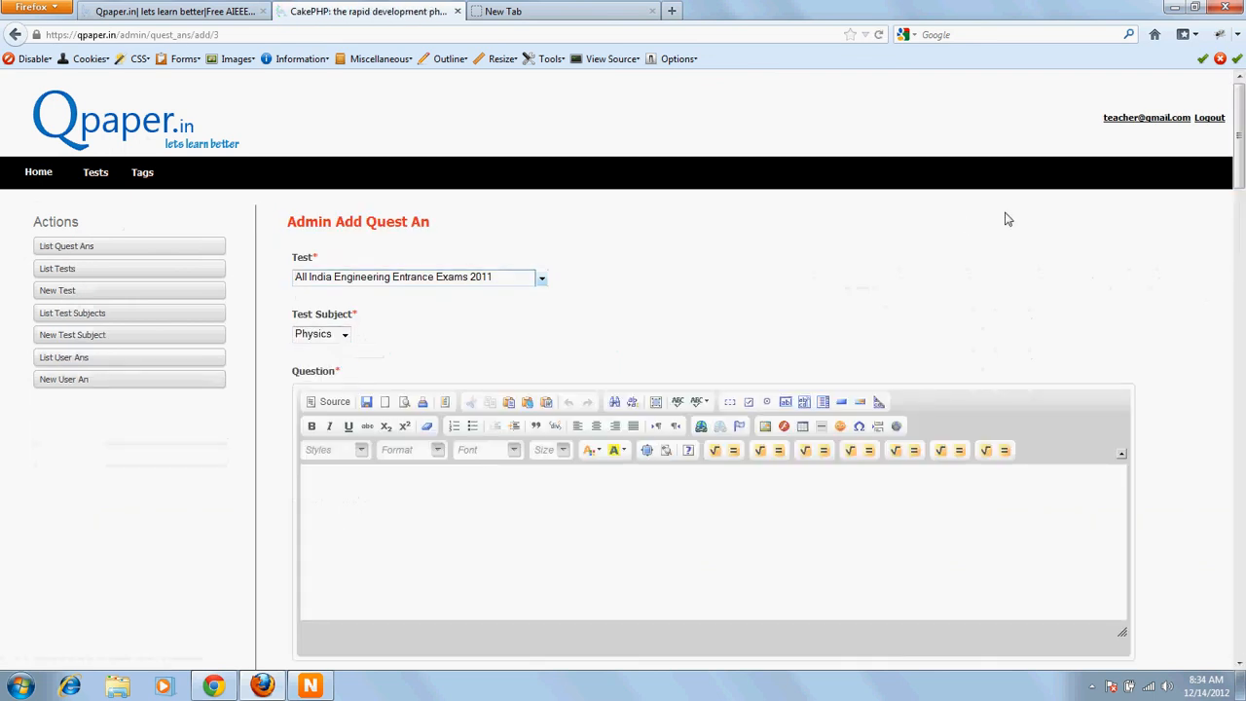
pyautogui.moveTo(1239, 127); pyautogui.dragTo(1241, 628)
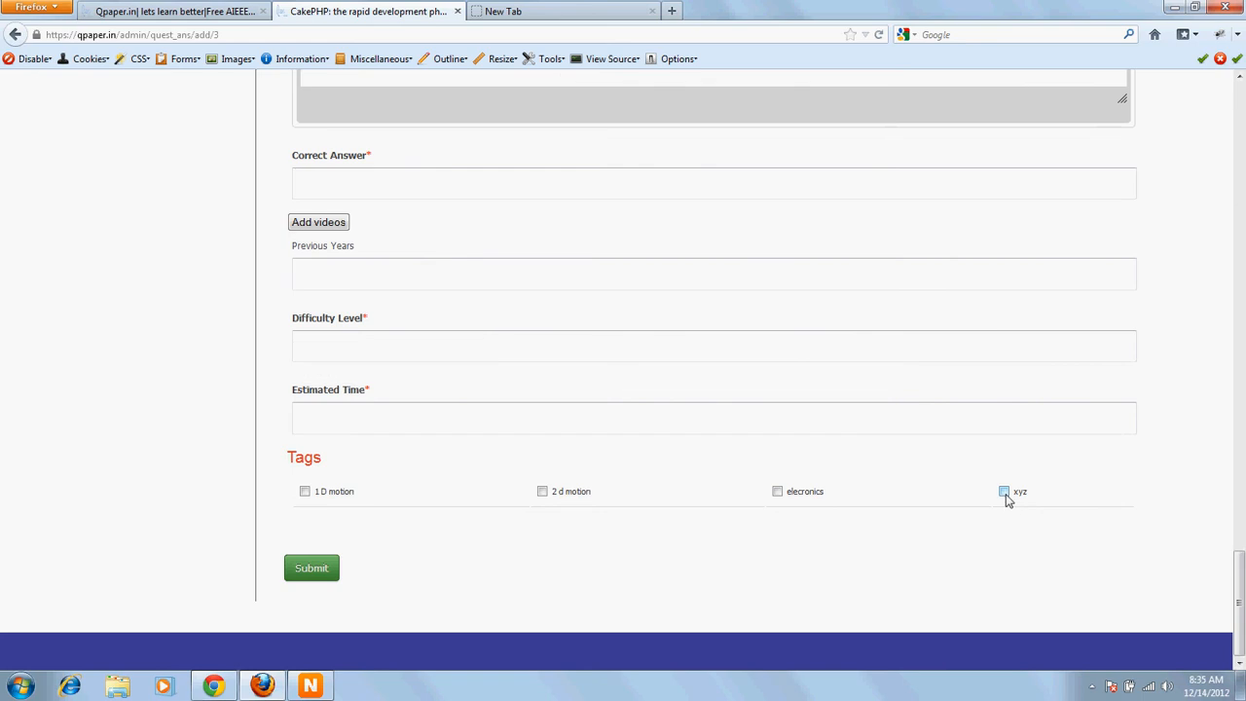
pyautogui.moveTo(1240, 581); pyautogui.dragTo(1242, 83)
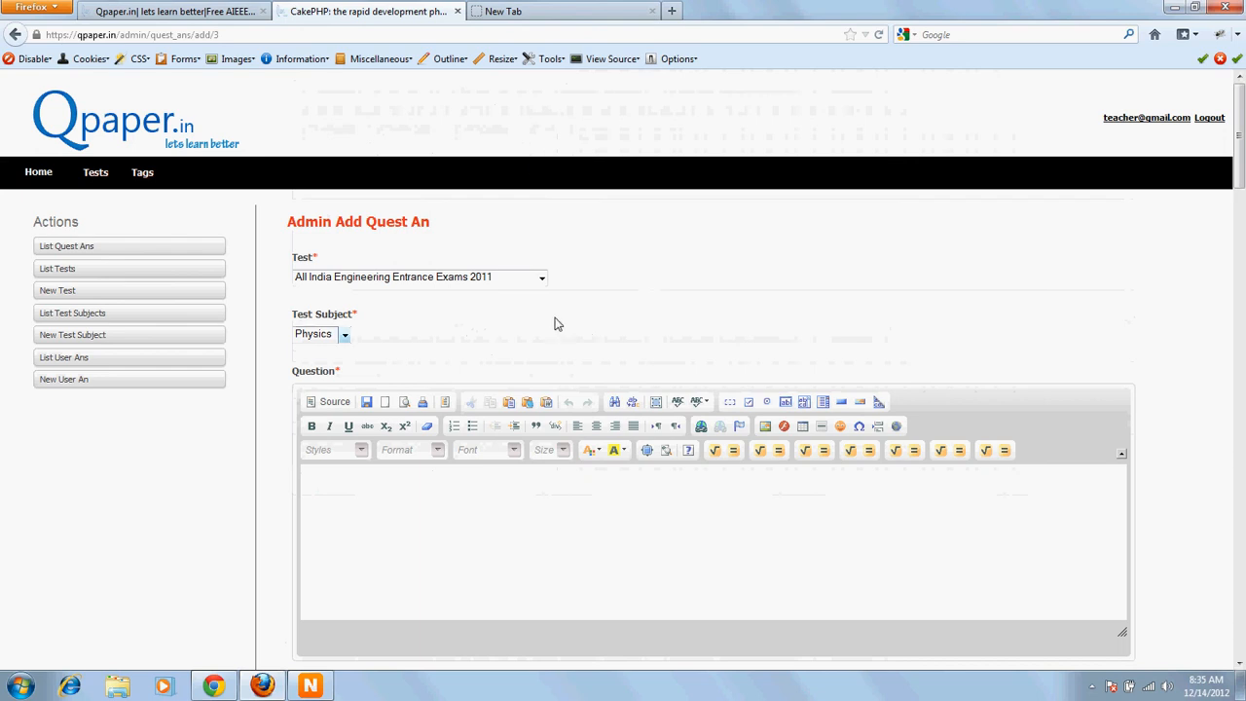
pyautogui.scroll(-2, 555, 324)
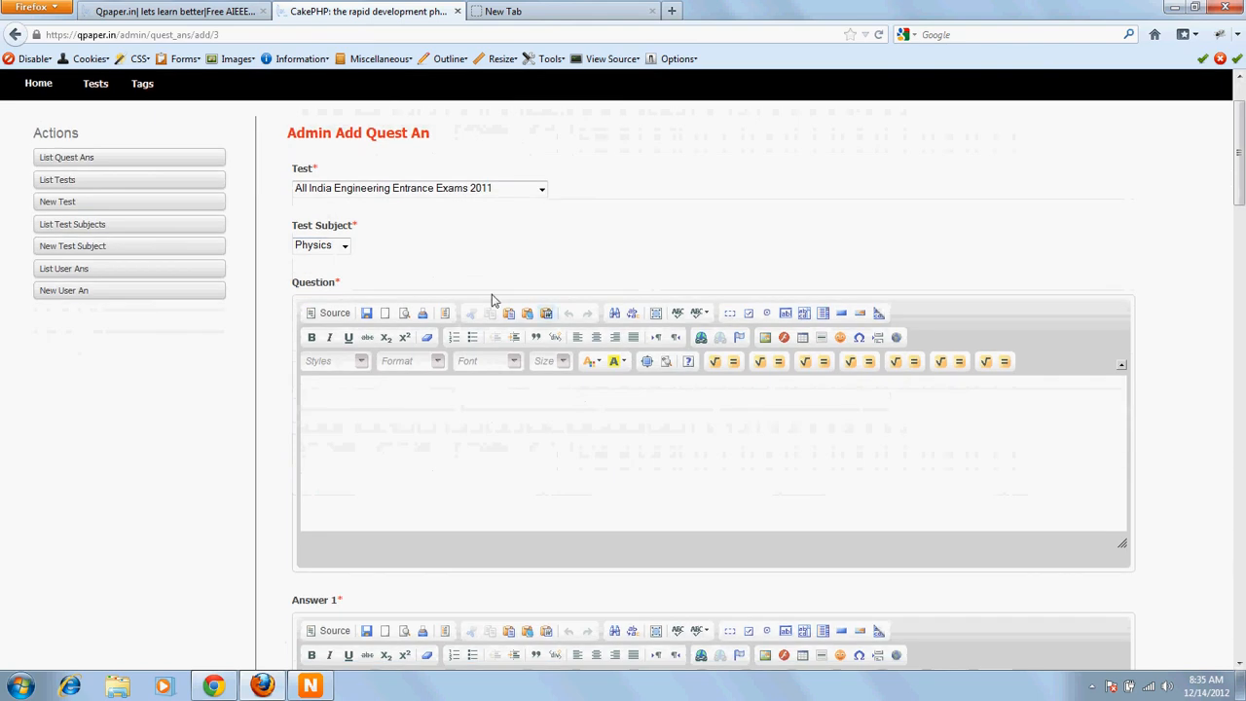
pyautogui.click(739, 413)
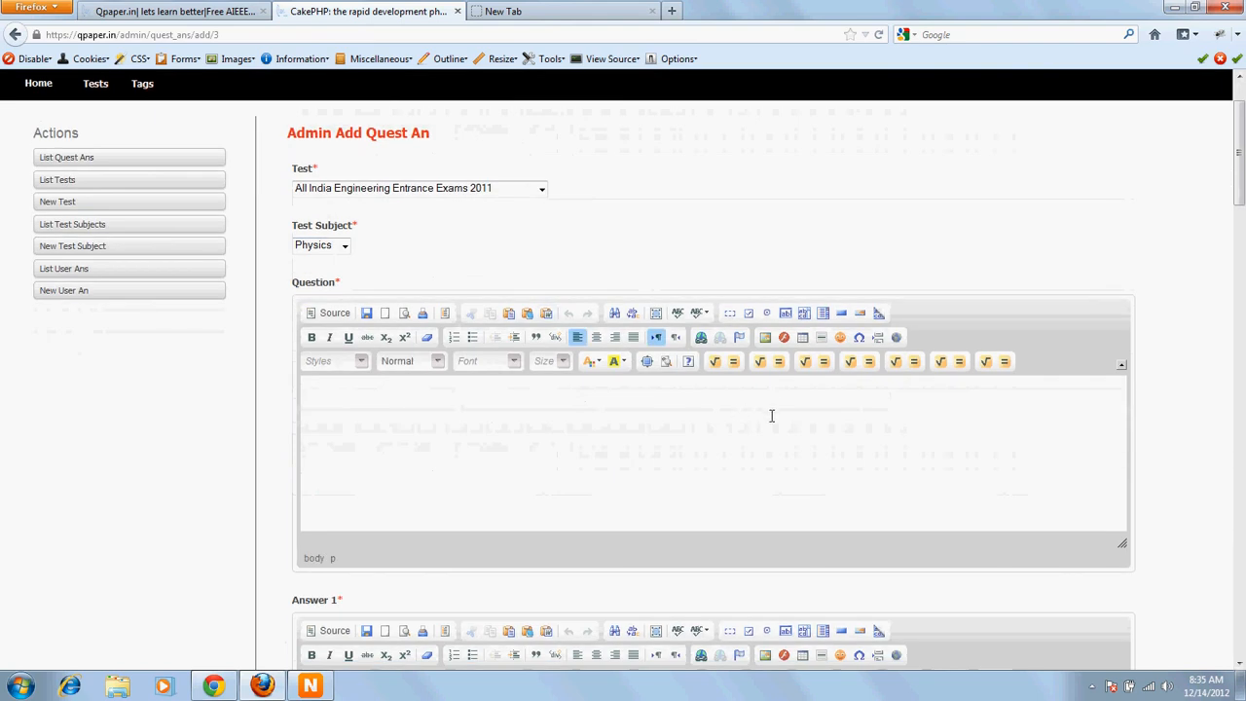
pyautogui.click(1091, 685)
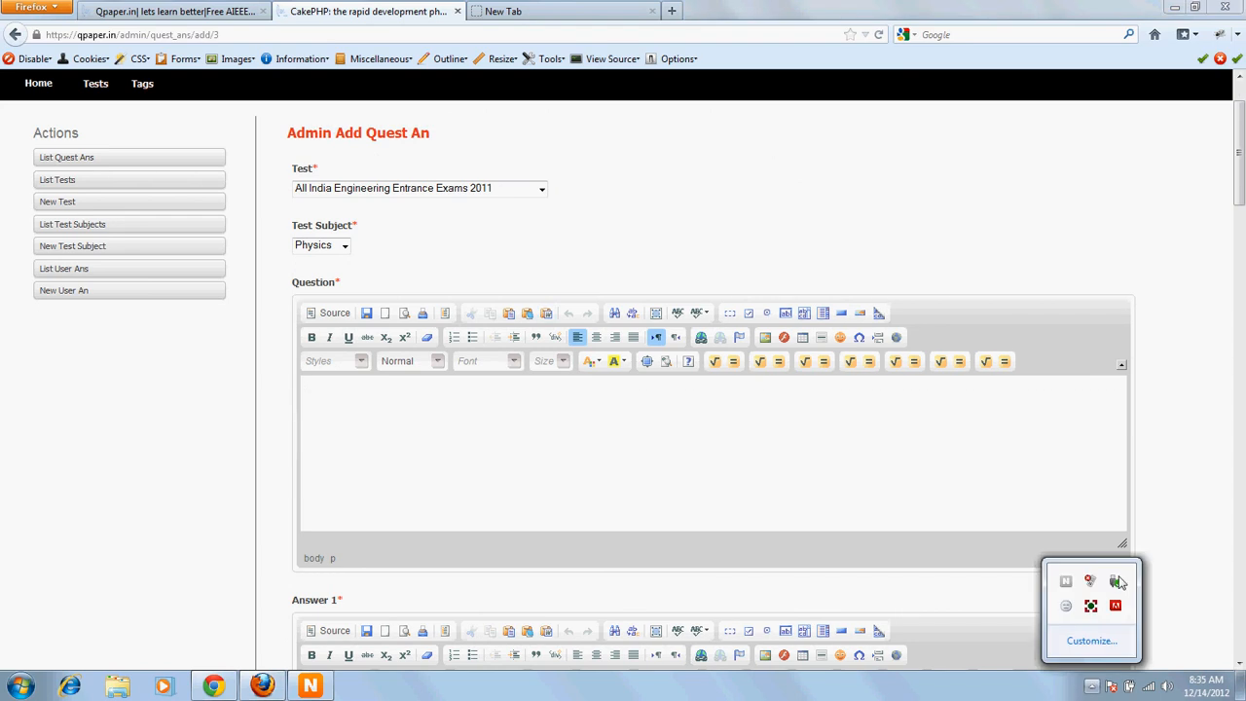